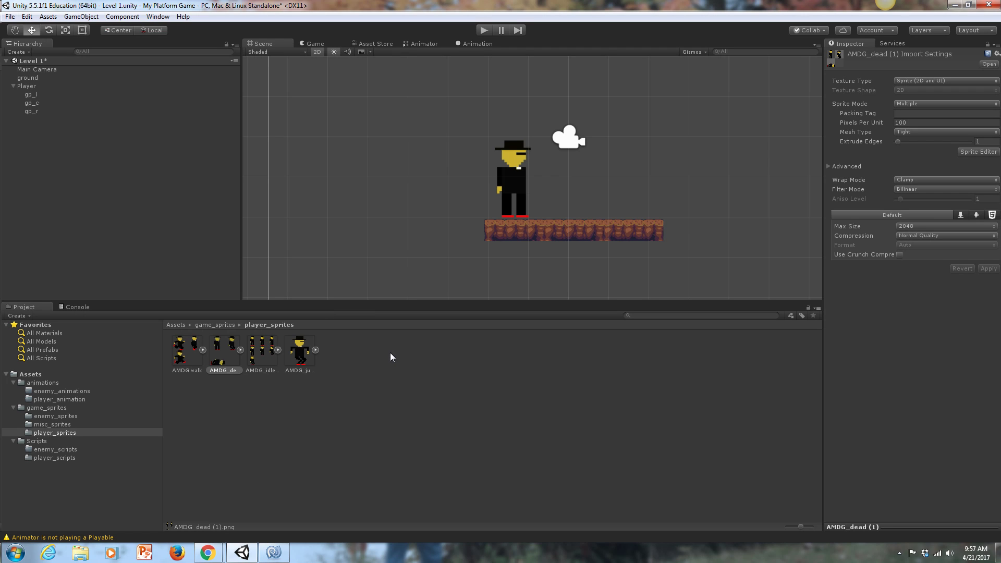
Expand the AMDG walk, dead, idle and jump sprite sheets to list their individual frames
click(203, 350)
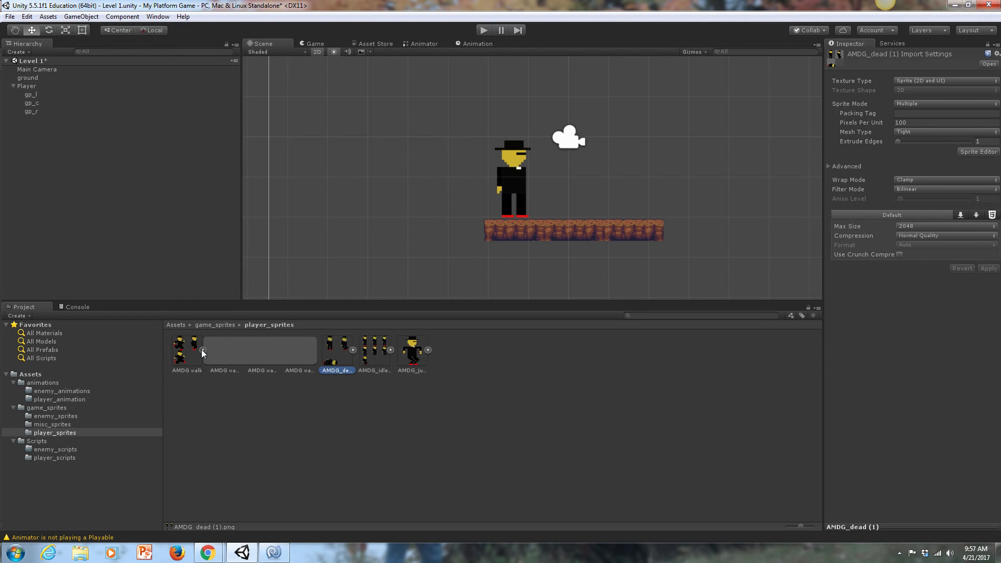
click(353, 350)
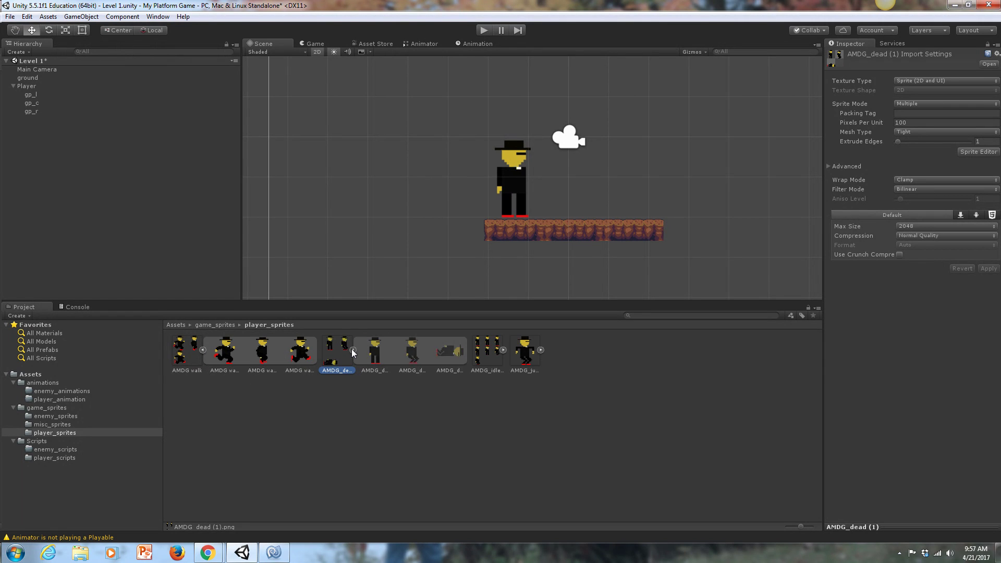
click(501, 350)
click(727, 350)
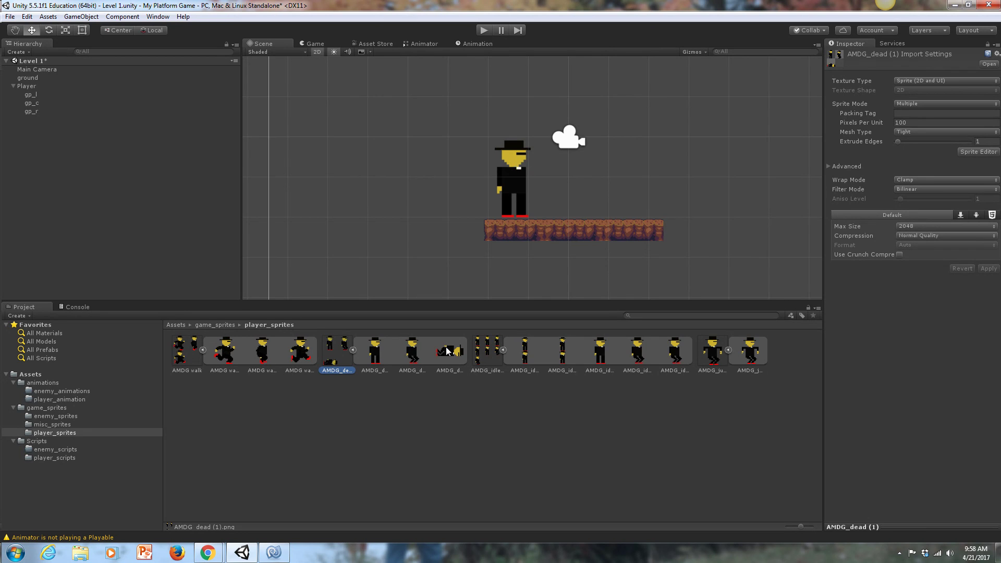
Drag three idle frames into the scene and save the resulting animation as player_idle
click(600, 356)
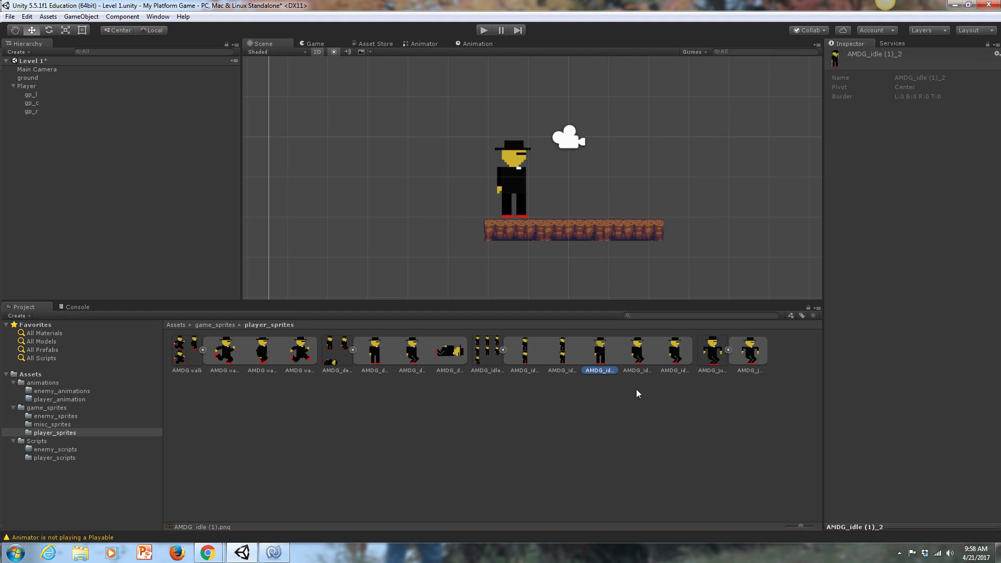
shift+click(675, 358)
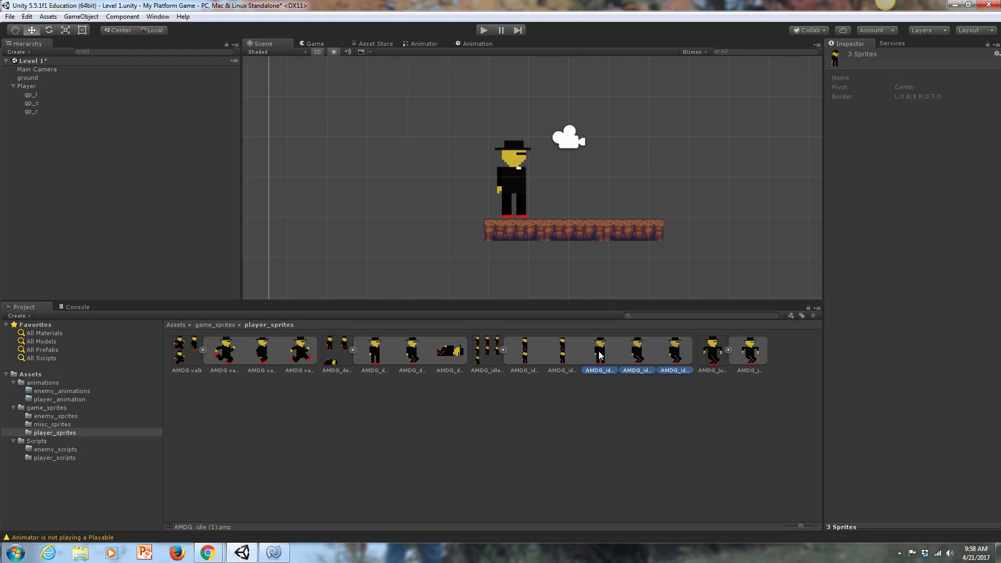
drag(599, 352, 381, 200)
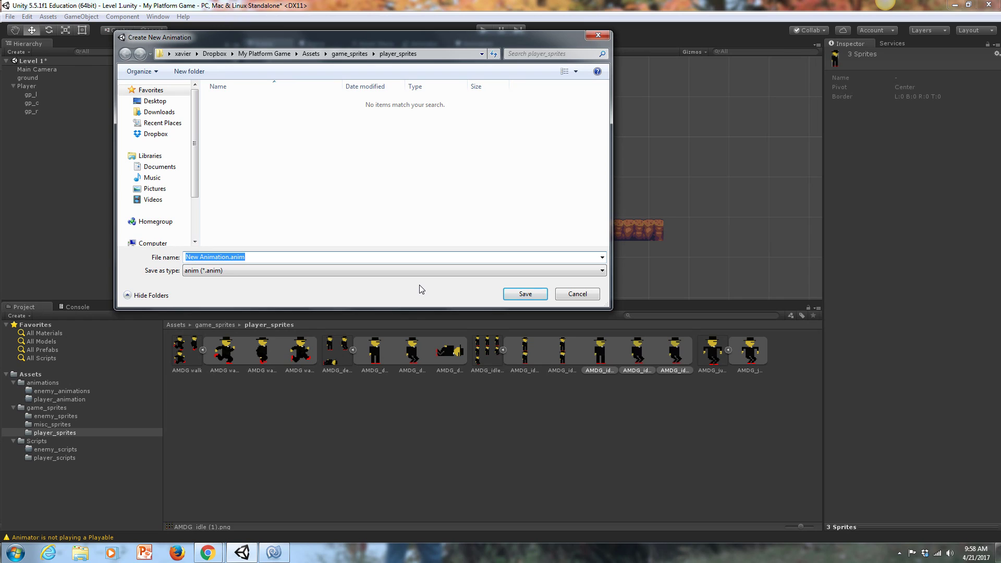
text(p)
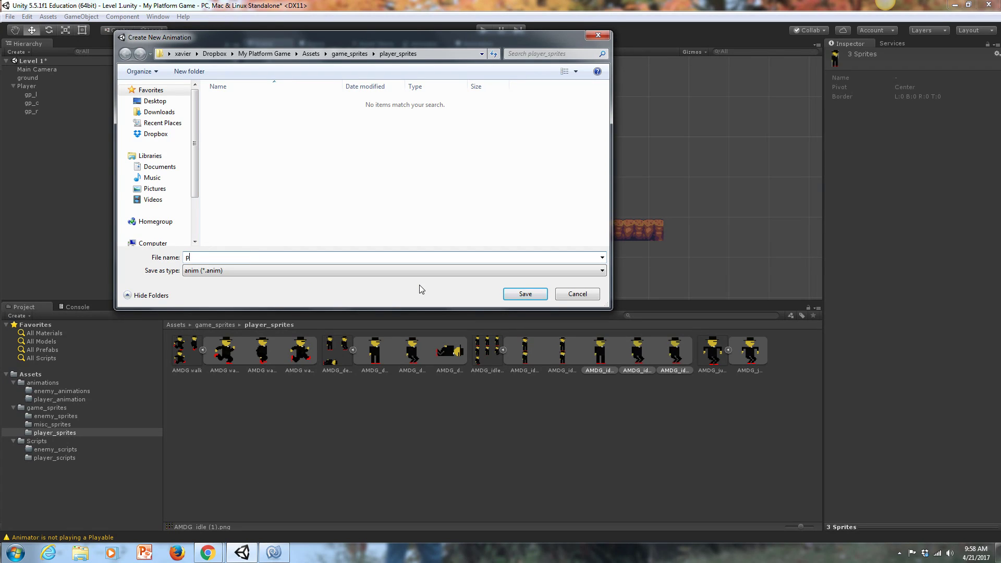
text(layer_ide)
text(le)
click(524, 295)
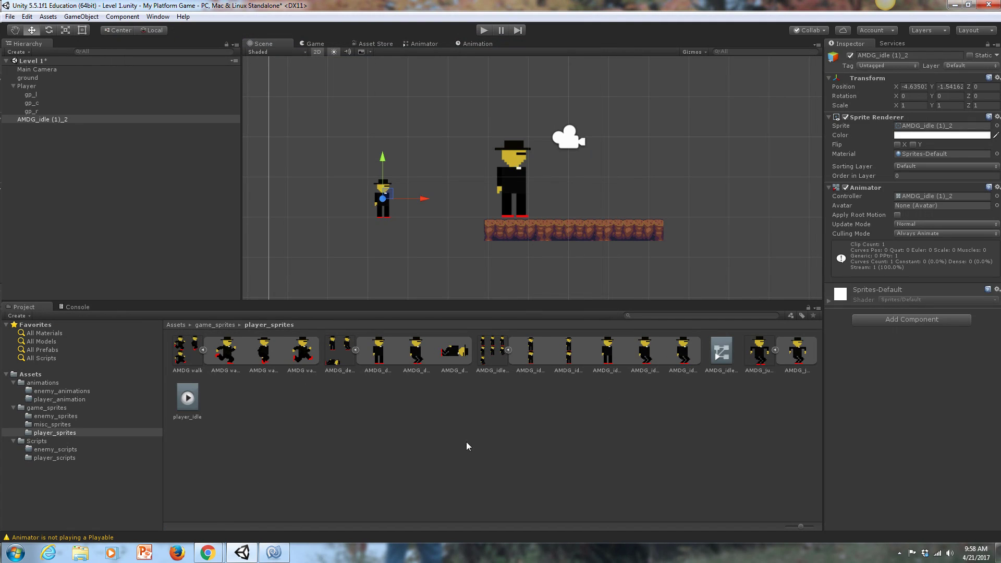
Inspect the AMDG_idle (1)_2 controller and the player_idle clip, a 0.25-second loop at 12 FPS
click(728, 352)
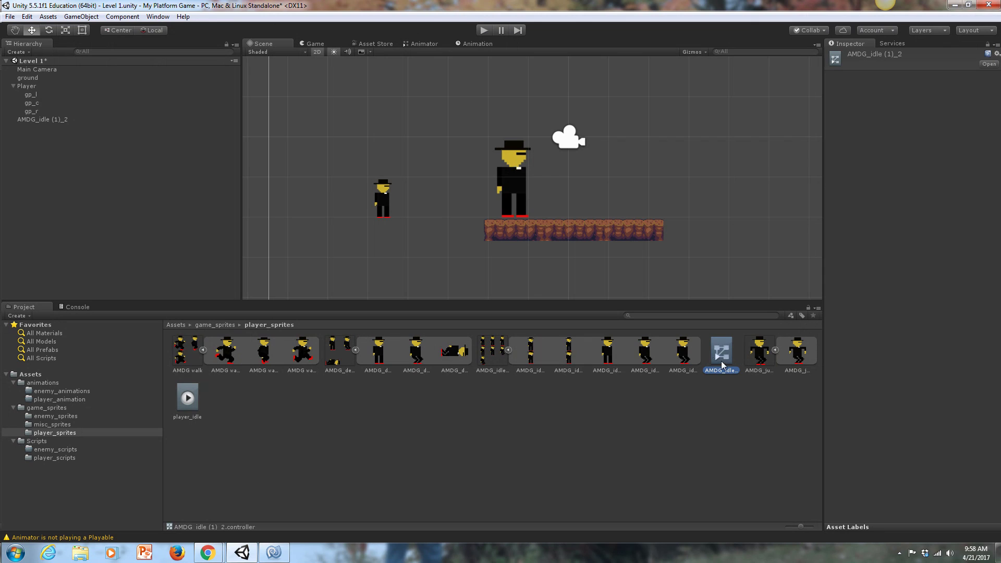
click(183, 412)
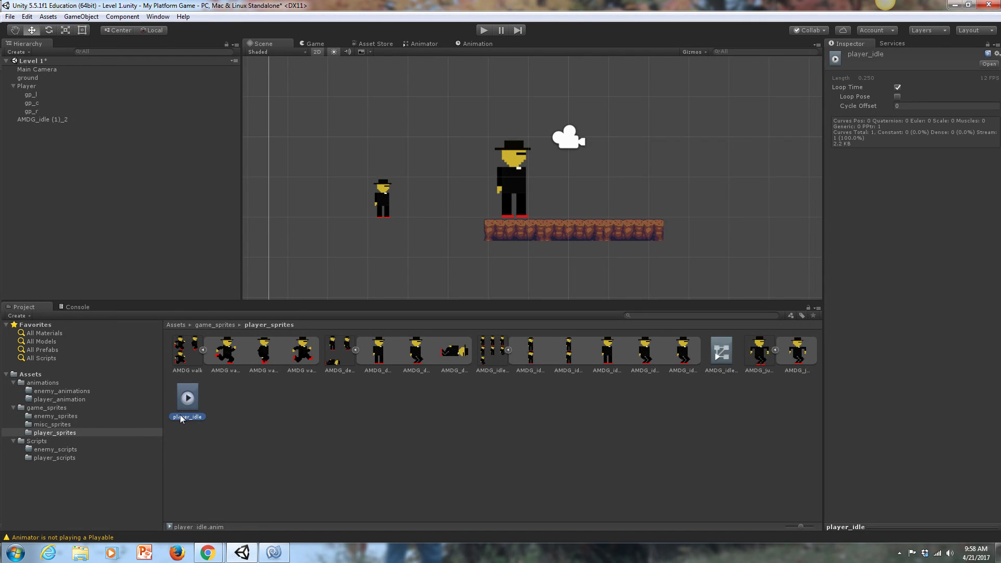
click(720, 352)
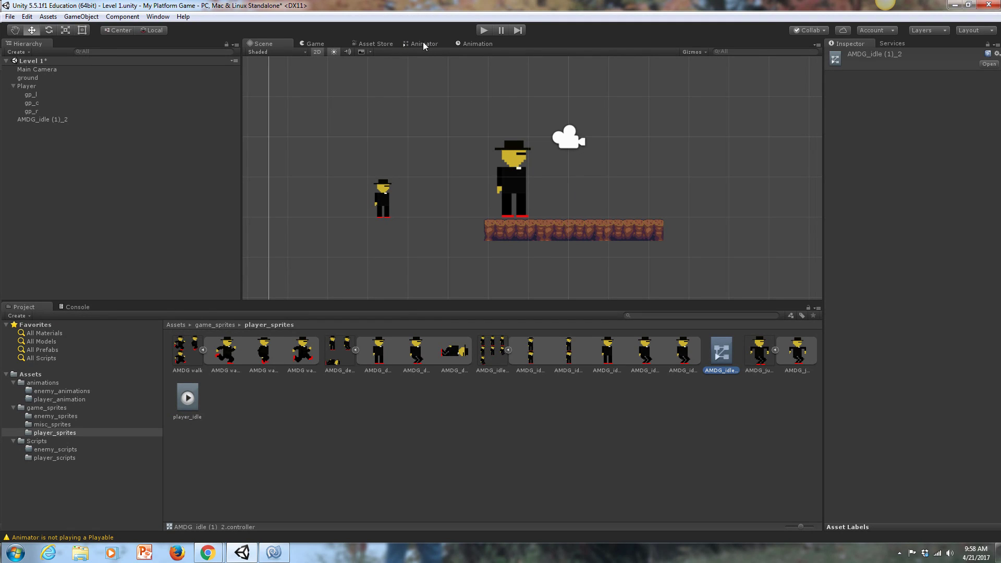
Show the Animator graph and shift the player_idle state further right
click(426, 45)
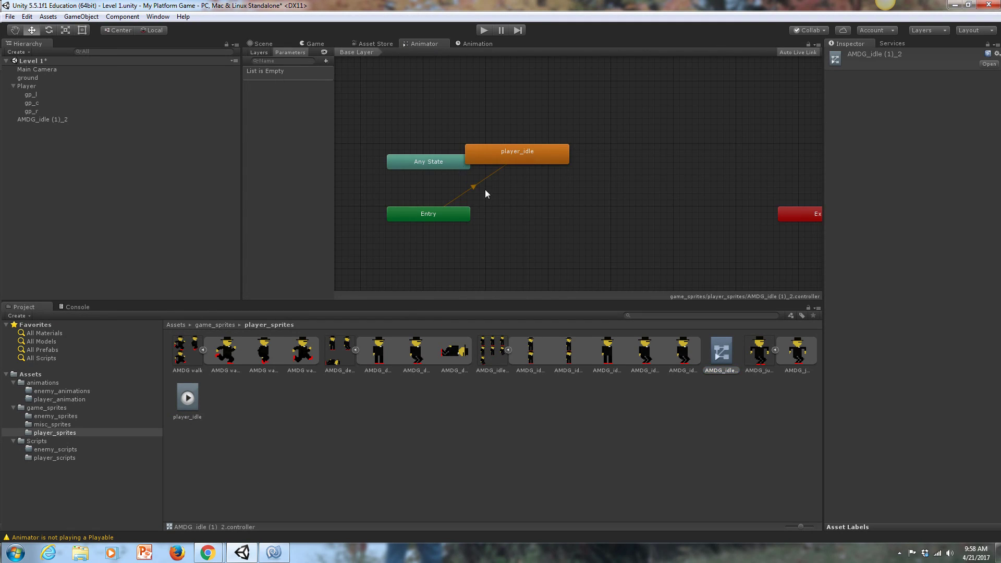
drag(514, 158, 547, 166)
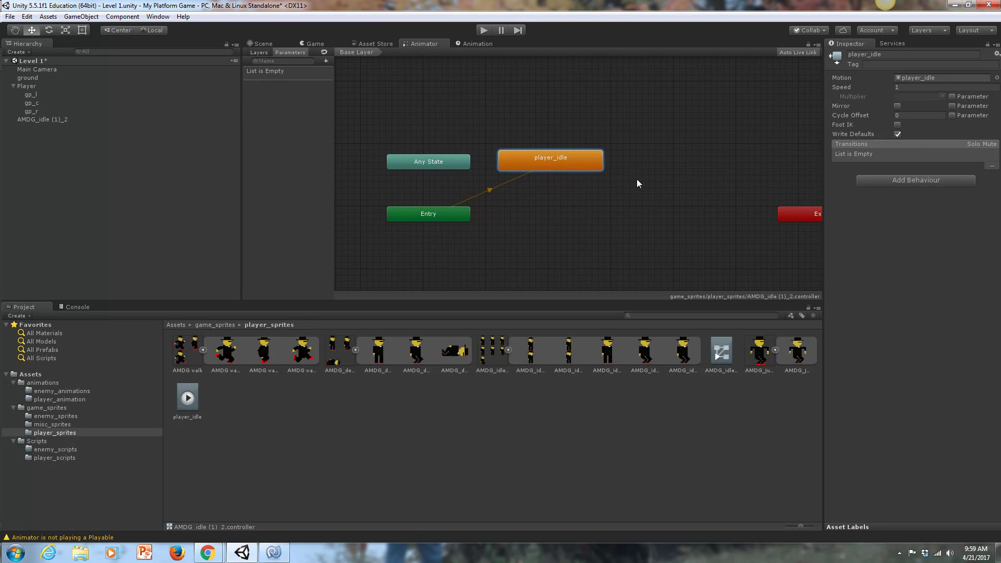
click(724, 352)
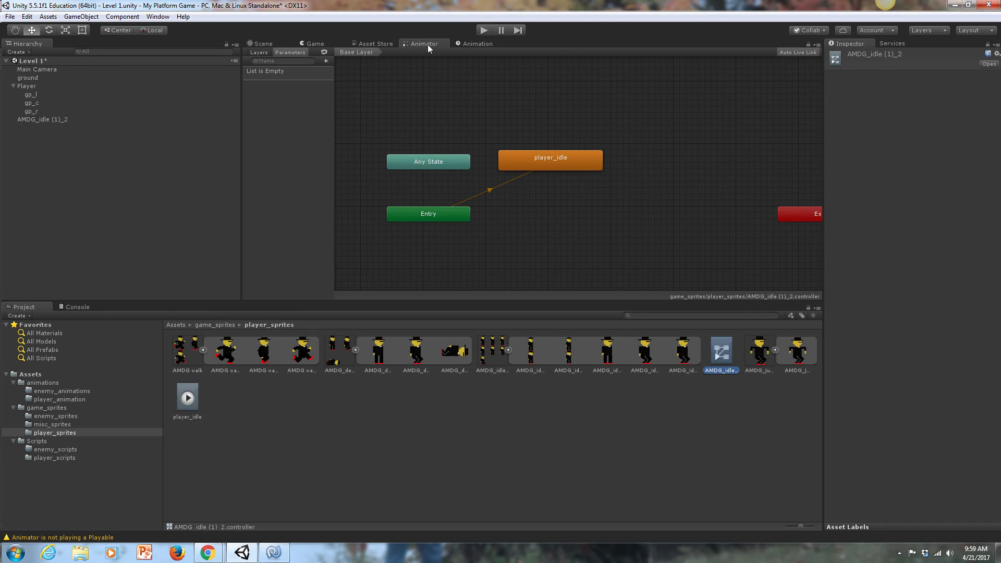
click(156, 17)
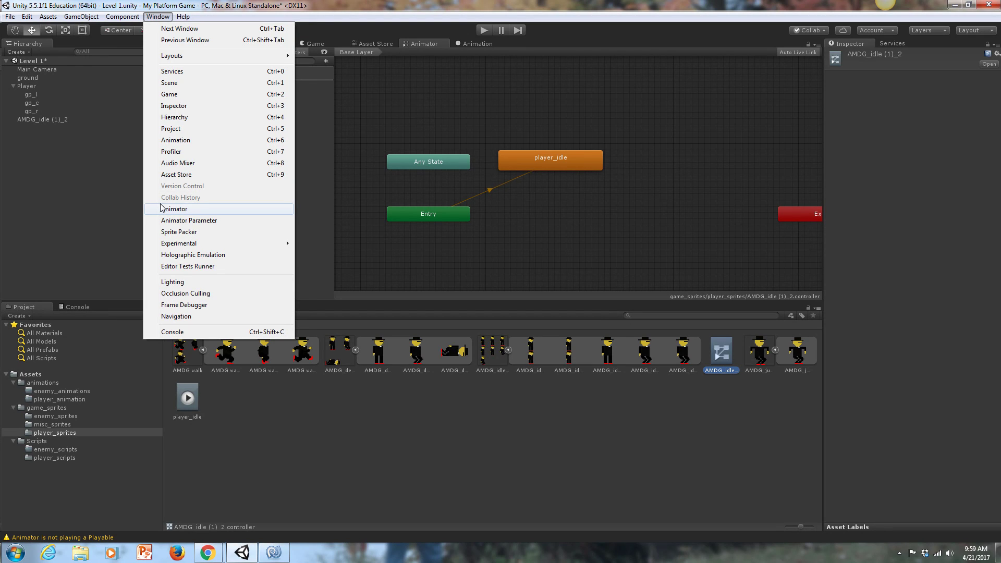
click(461, 44)
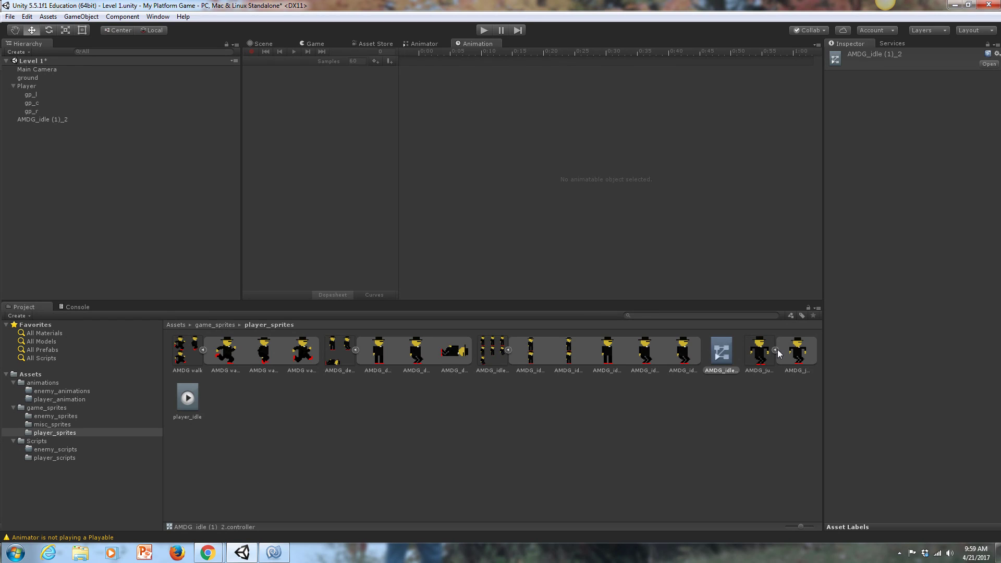
click(186, 401)
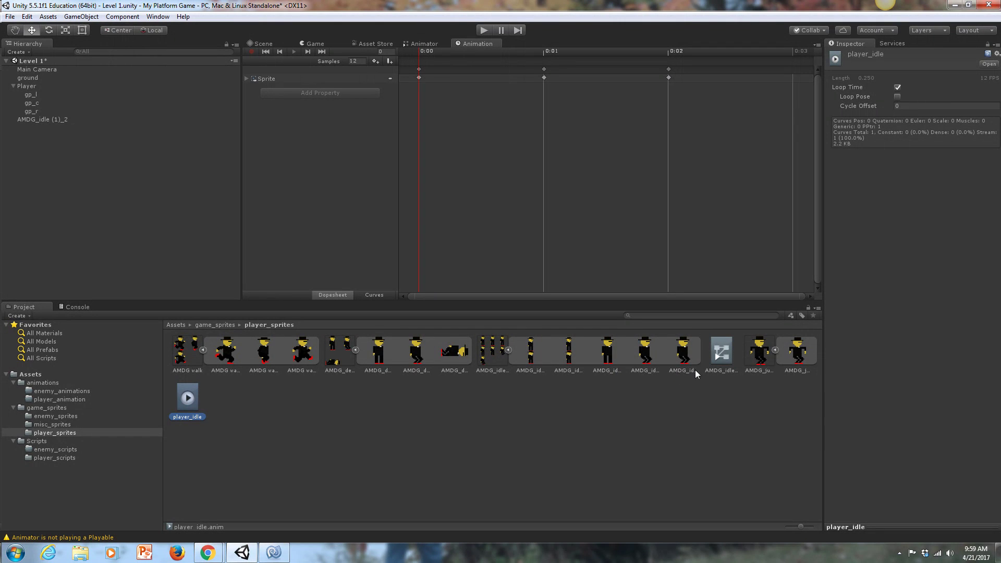
click(724, 348)
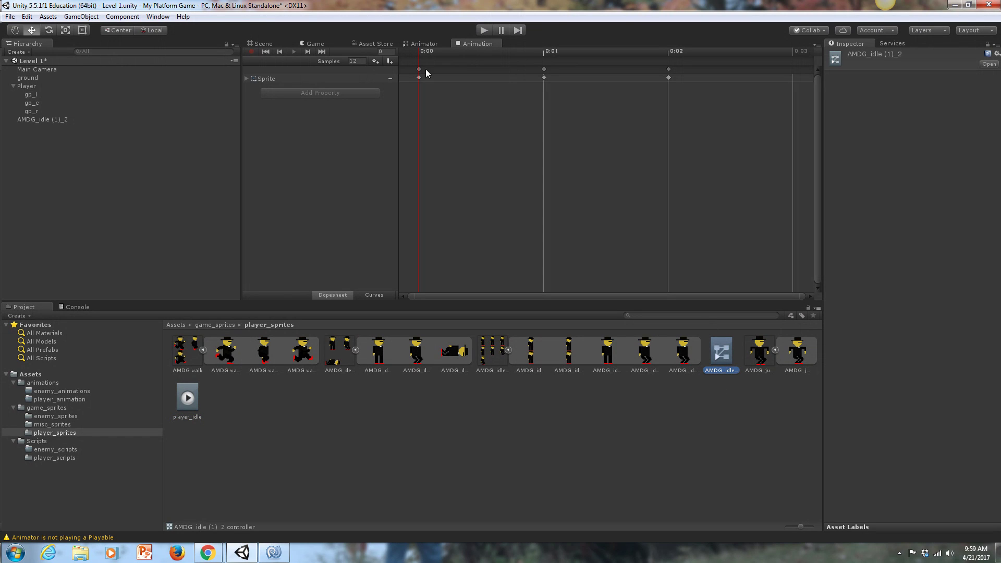
click(424, 44)
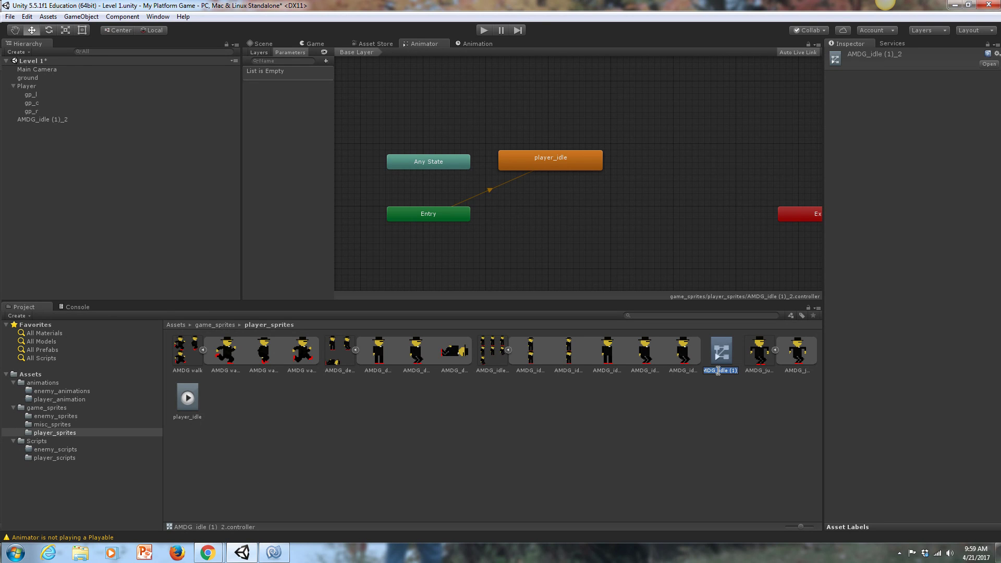
Rename the idle controller to Player, then browse the player_animation and enemy_animations folders
text(Player)
key(Return)
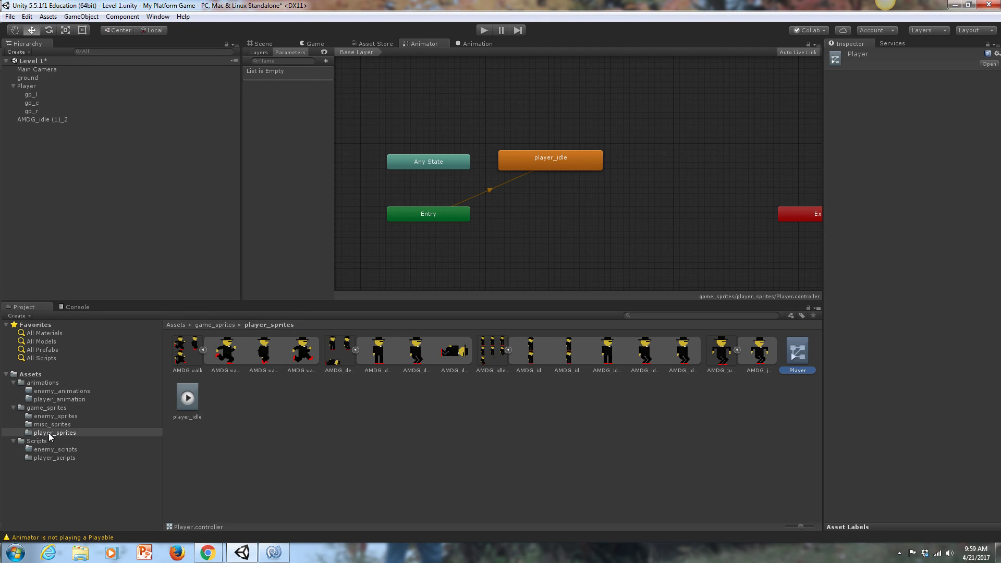
click(180, 325)
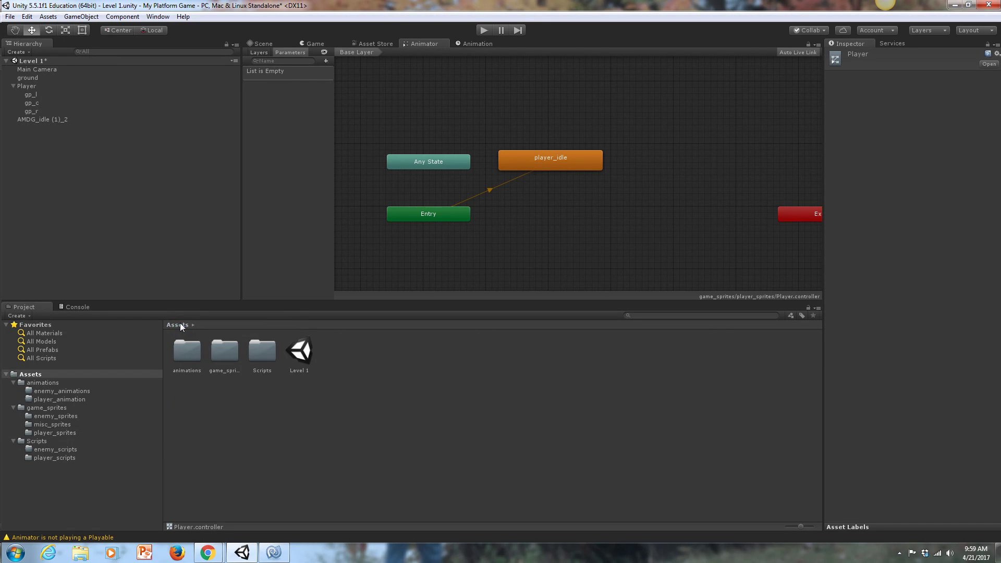
click(186, 363)
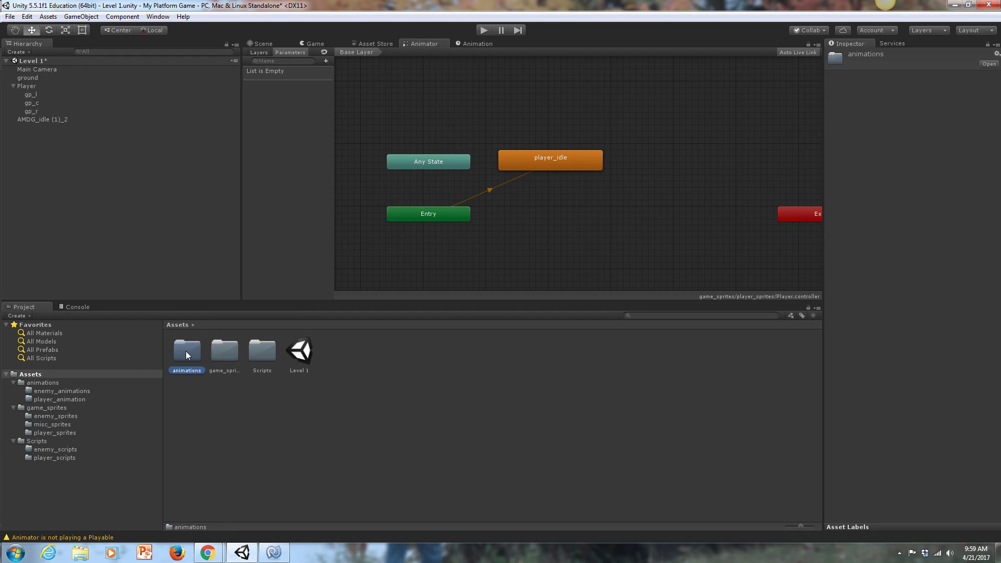
double_click(186, 351)
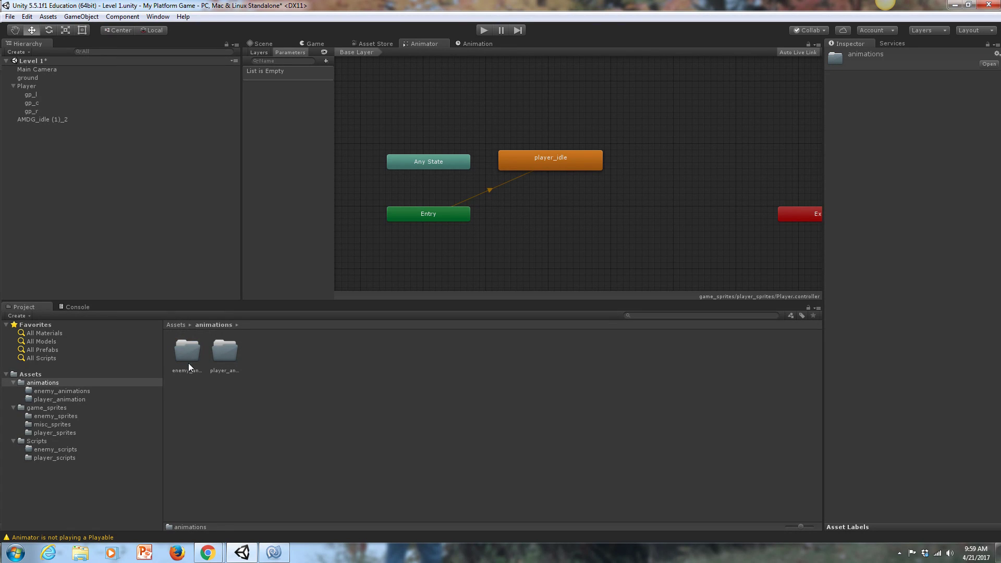
double_click(225, 353)
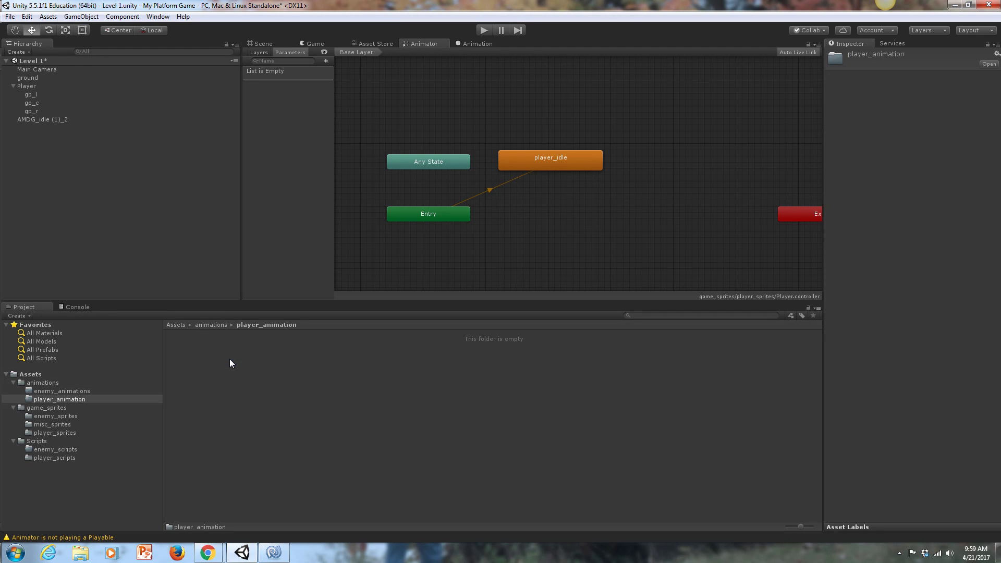
click(201, 325)
double_click(189, 341)
click(215, 324)
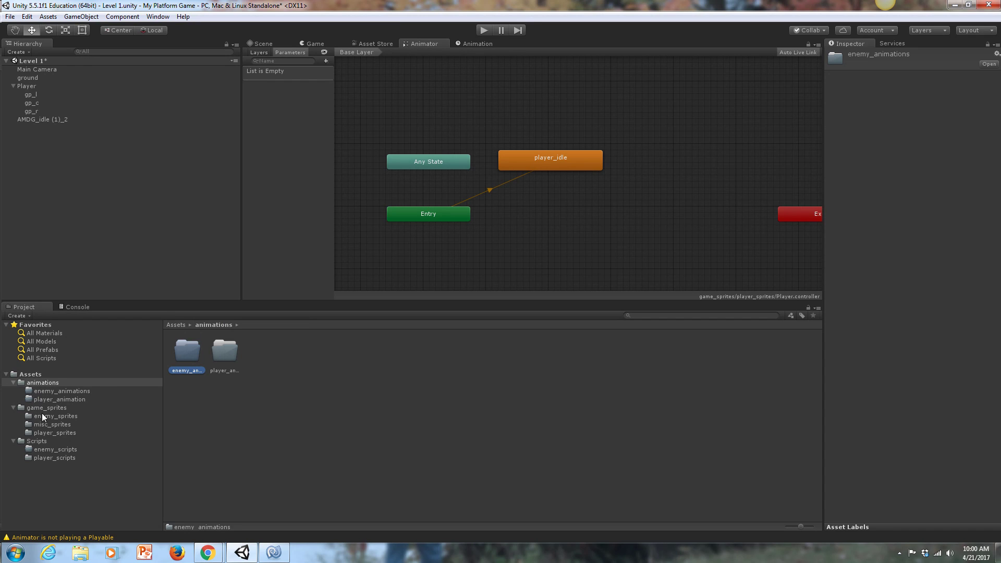
Browse the game_sprites subfolders and reopen player_sprites
click(45, 409)
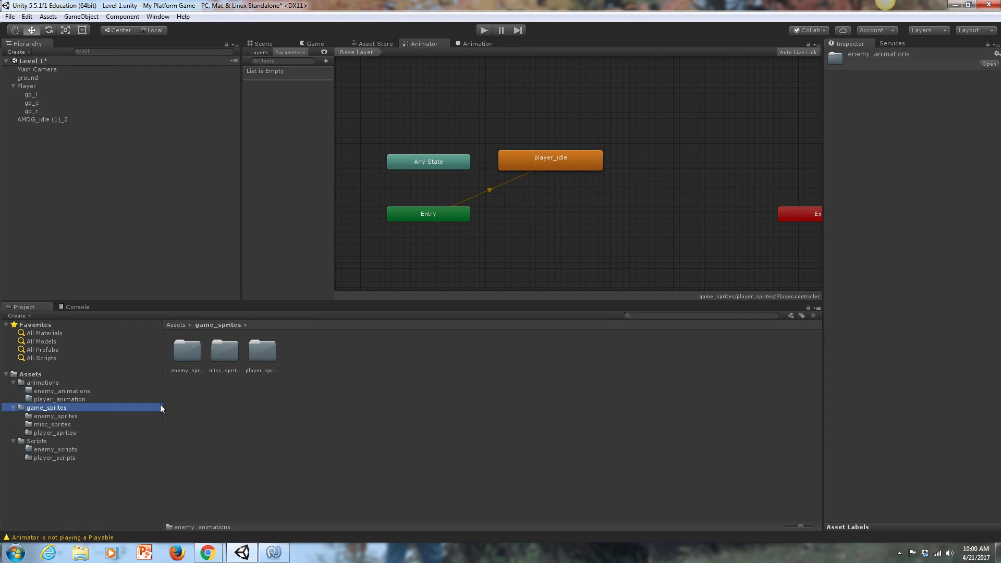
click(188, 352)
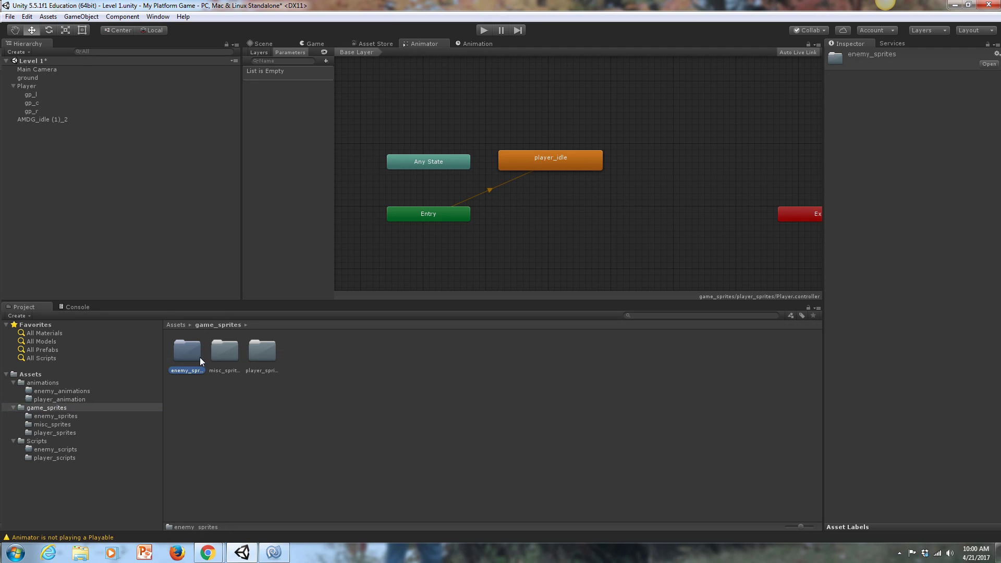
click(219, 358)
click(264, 357)
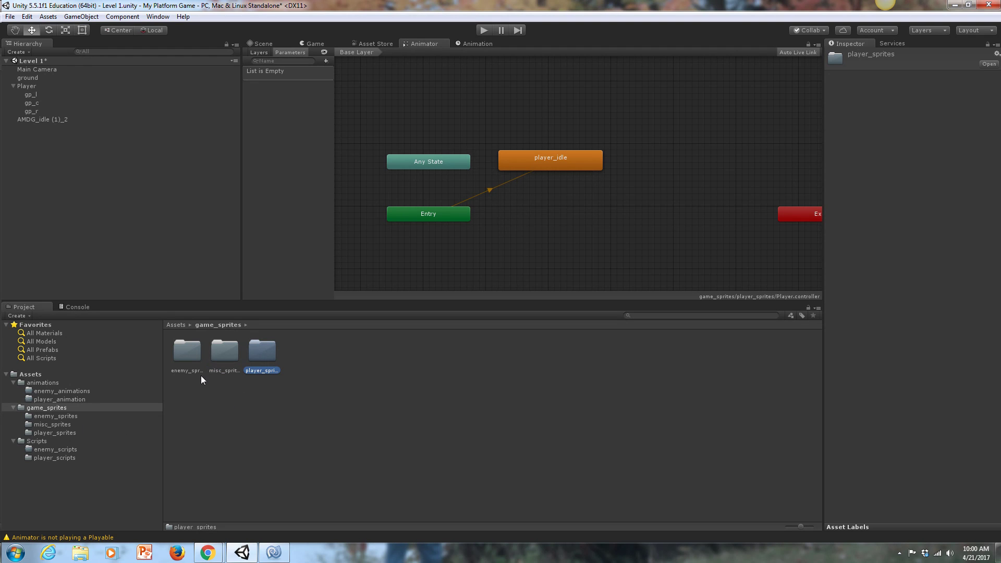
double_click(255, 354)
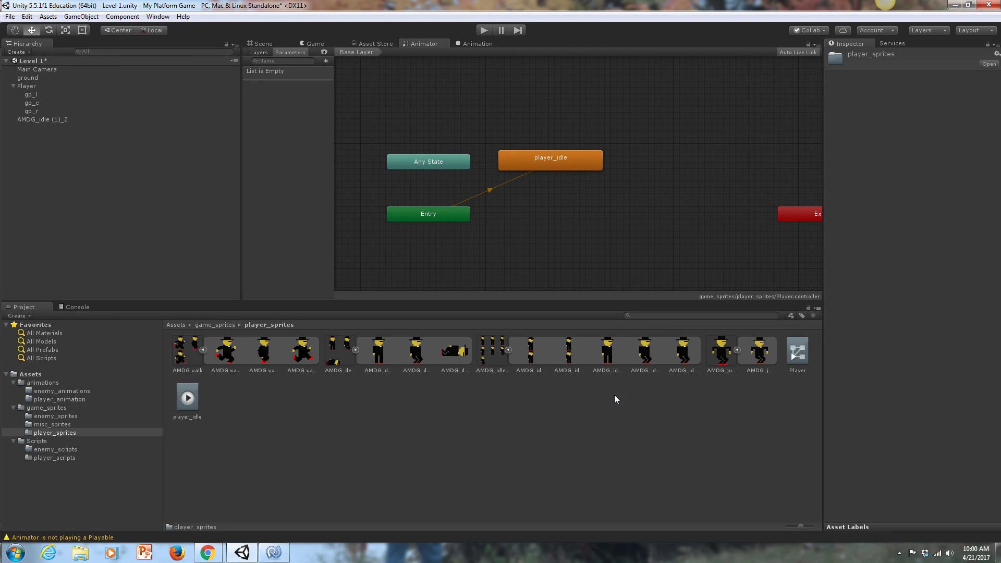
Delete the leftover idle sprite object from the scene
click(795, 358)
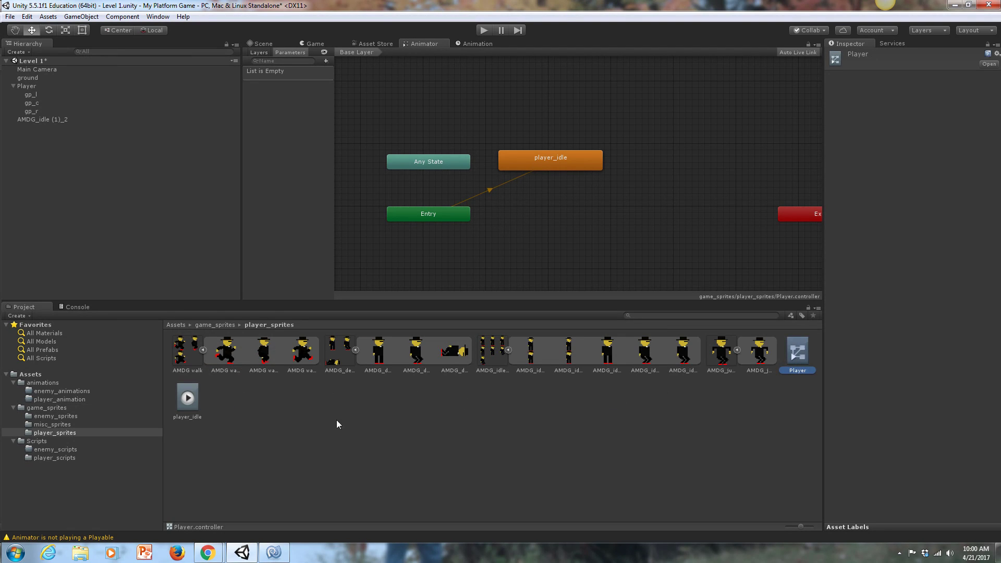
click(191, 402)
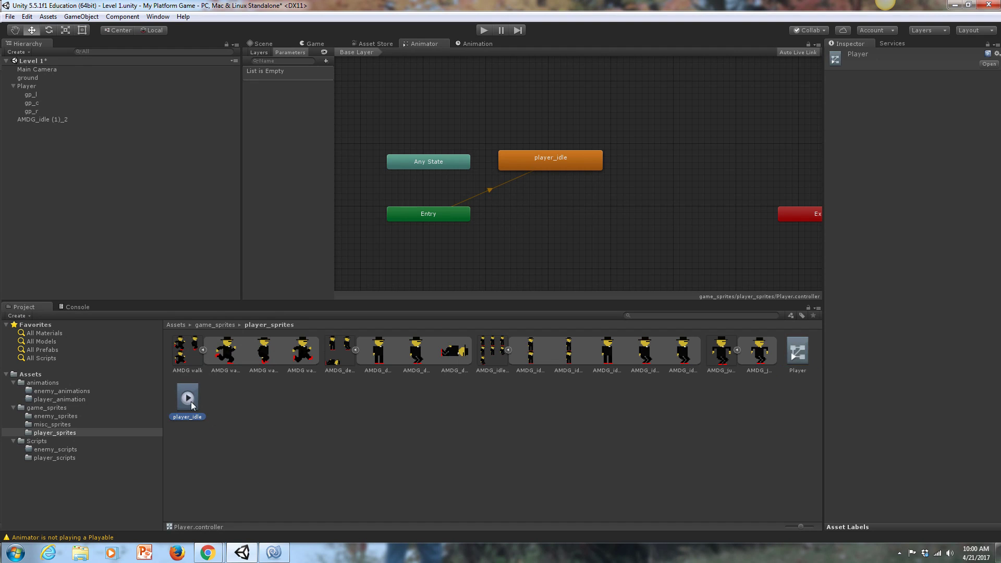
click(219, 358)
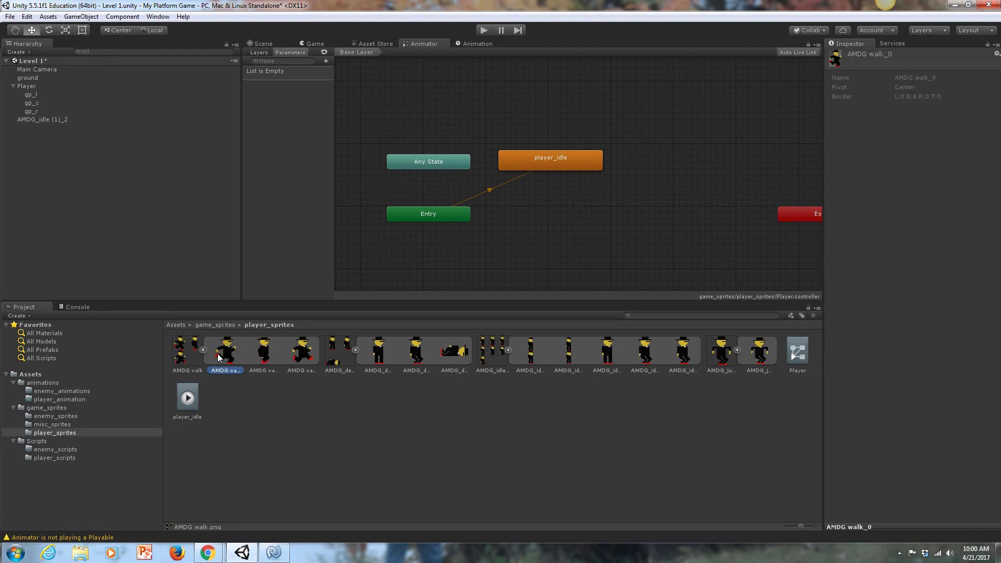
click(259, 45)
click(387, 195)
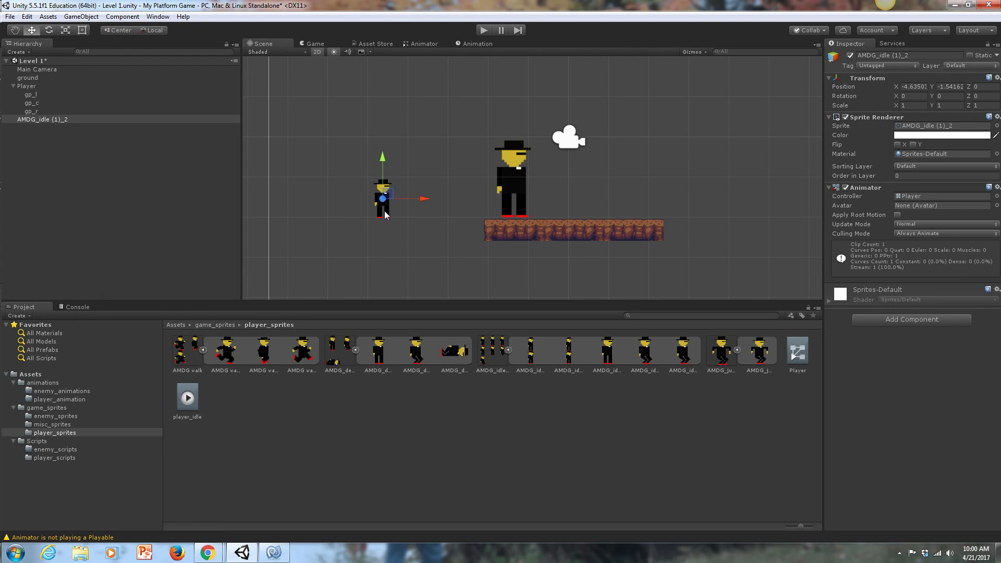
key(Delete)
Drag the three walk frames into the scene and save the animation as player_run
click(222, 357)
shift+click(297, 355)
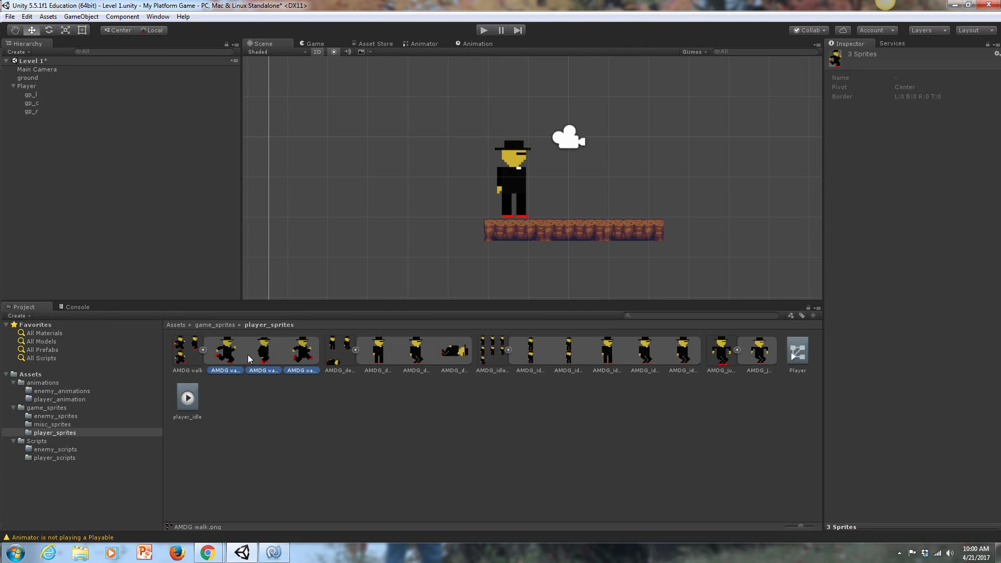
drag(248, 358, 370, 189)
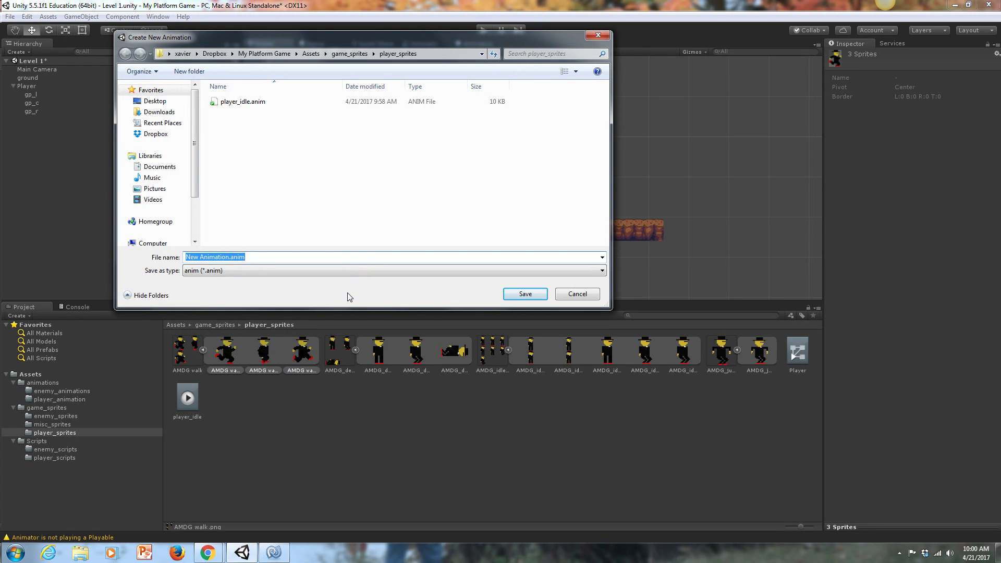
text(player_)
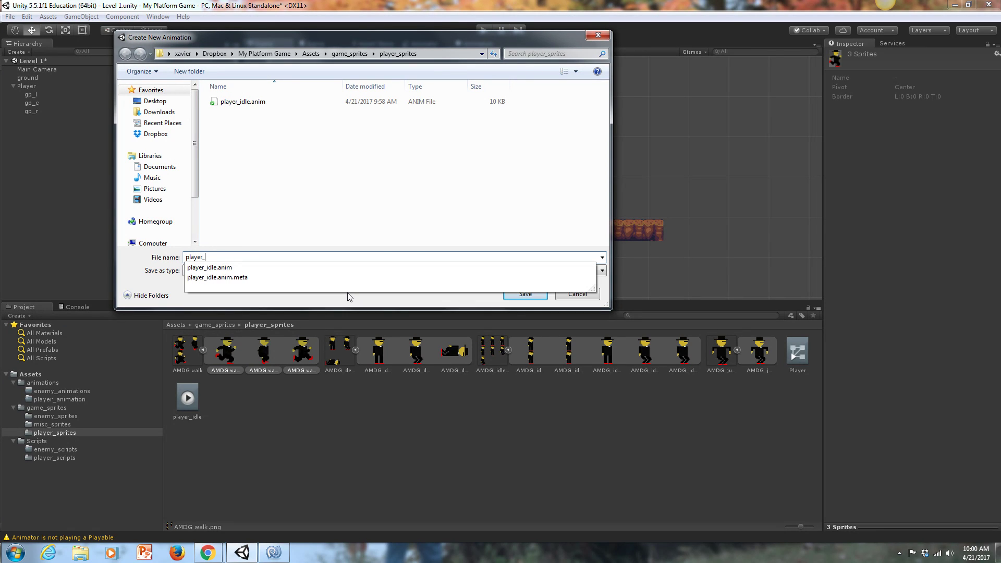
text(run)
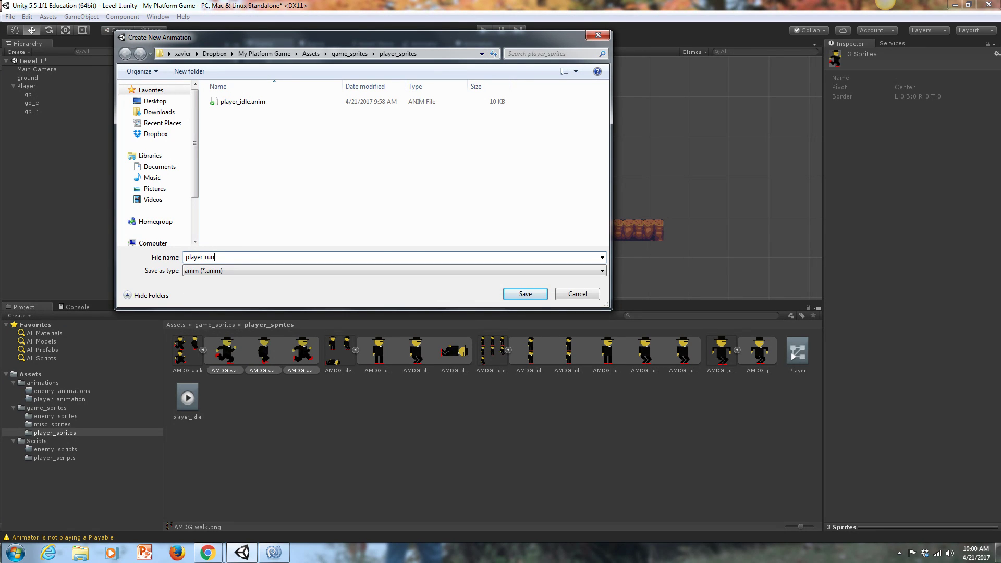
click(528, 296)
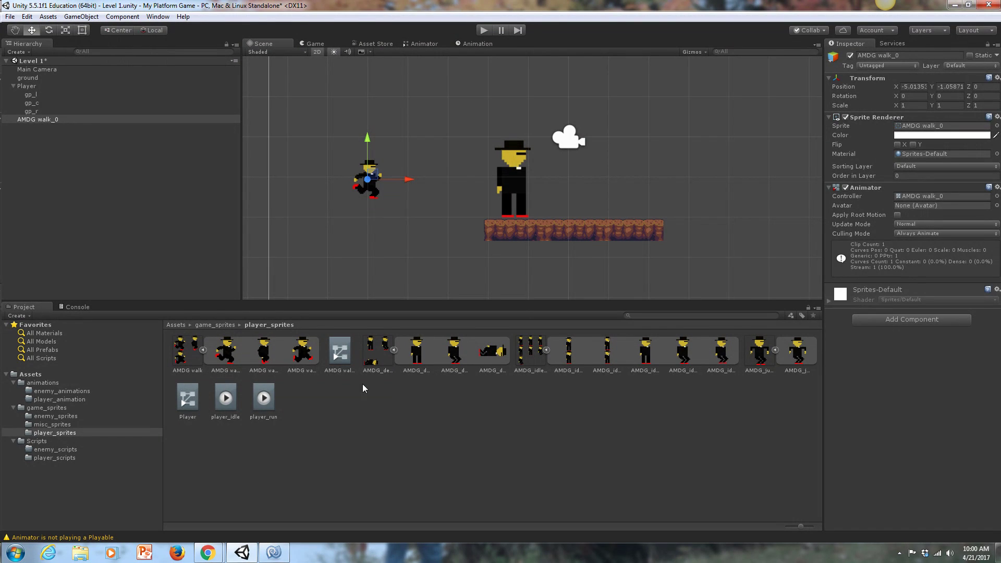
Delete the auto-generated AMDG walk_0 controller asset and the walk_0 object in the scene
click(341, 358)
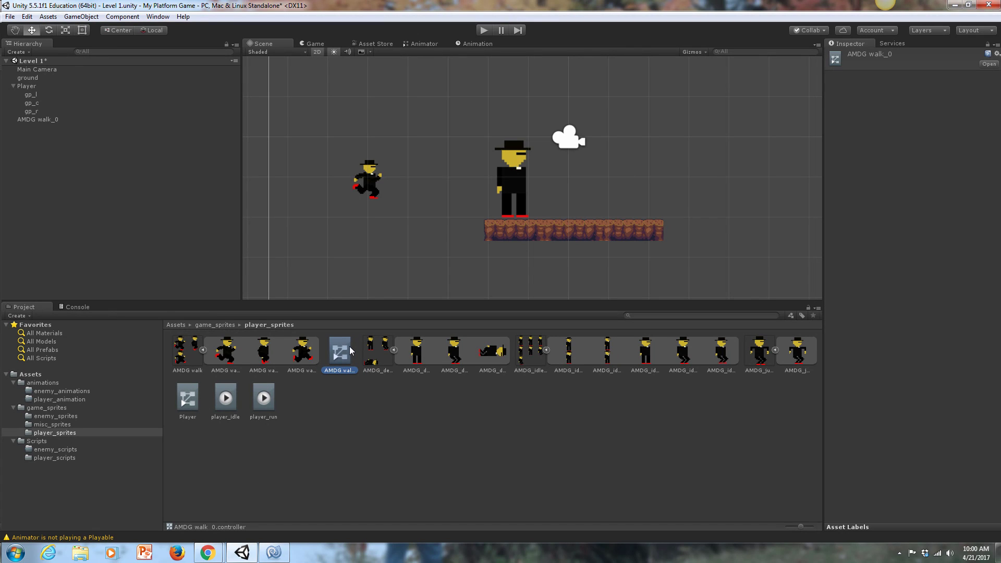
key(Delete)
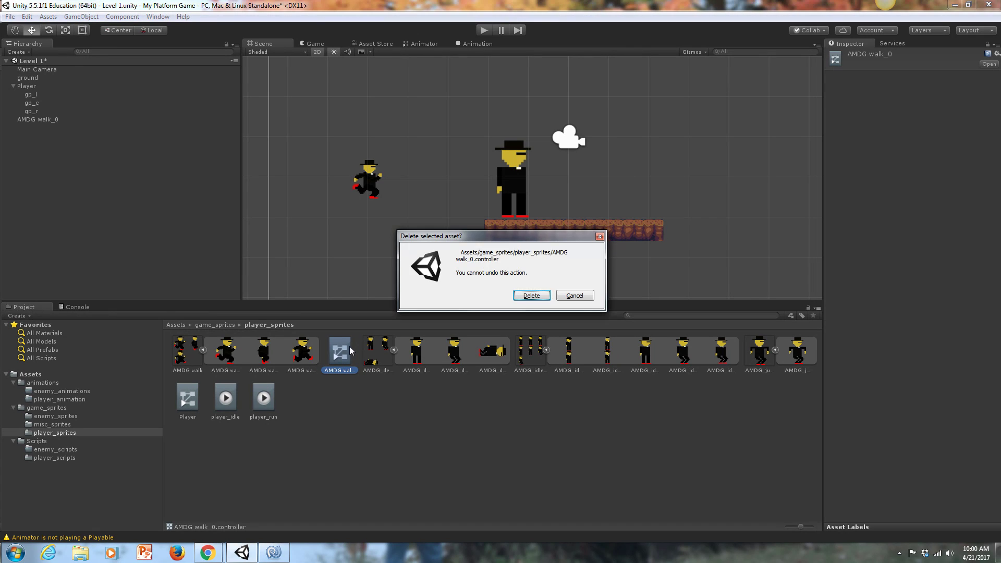
click(530, 293)
click(371, 186)
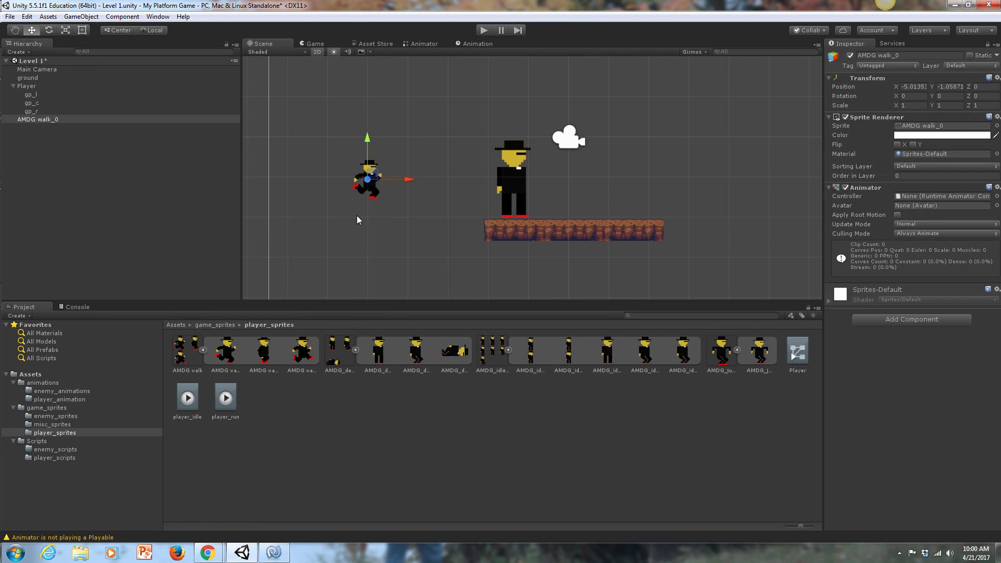
key(Delete)
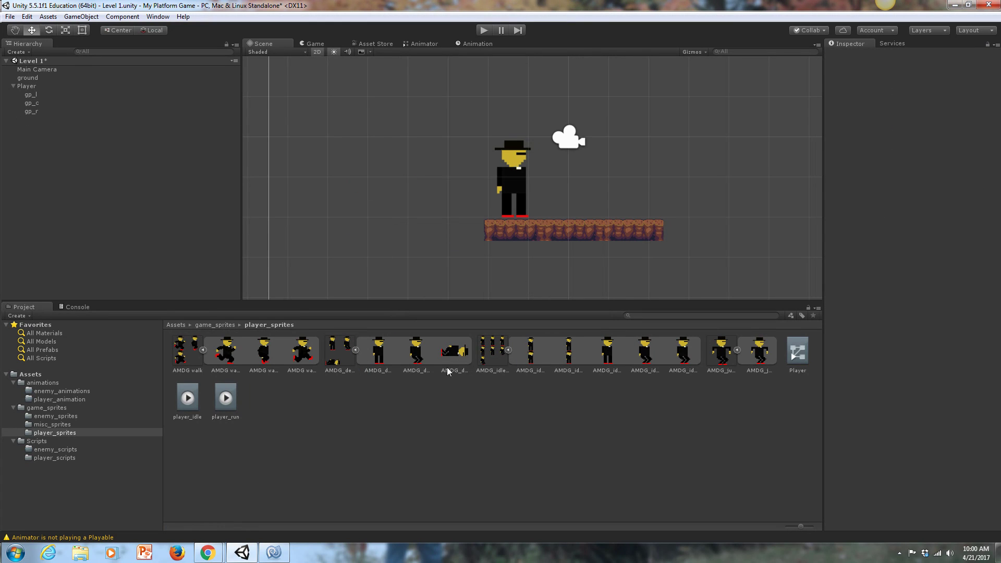
Drag the three dead frames into the scene and save the animation as player_dead
click(375, 353)
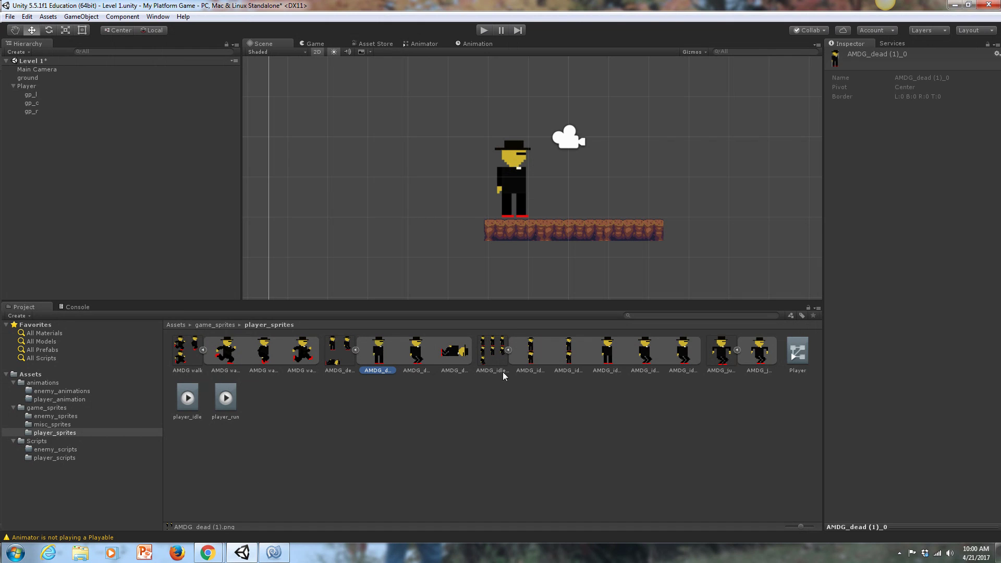
shift+click(452, 355)
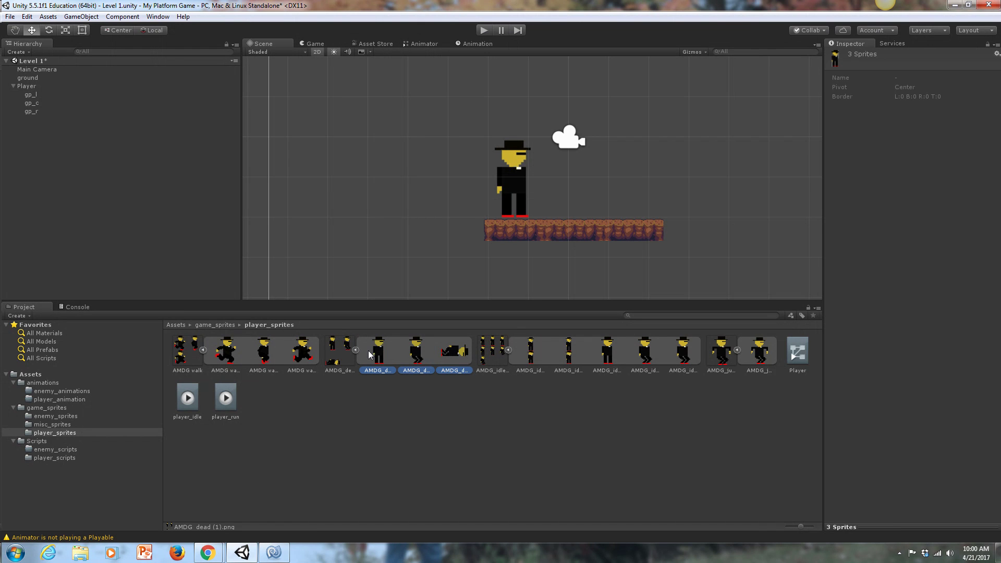
drag(375, 356, 371, 198)
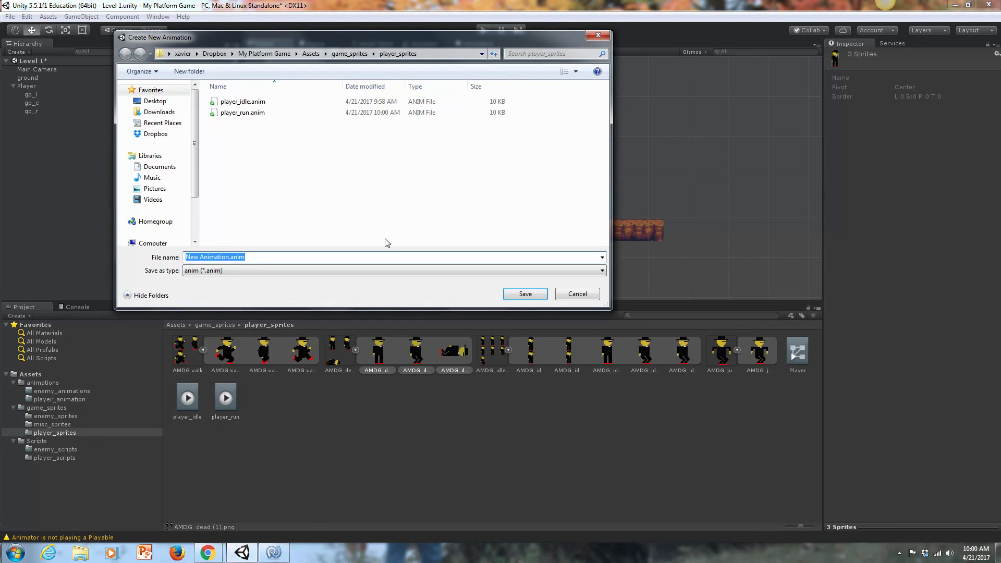
text(player)
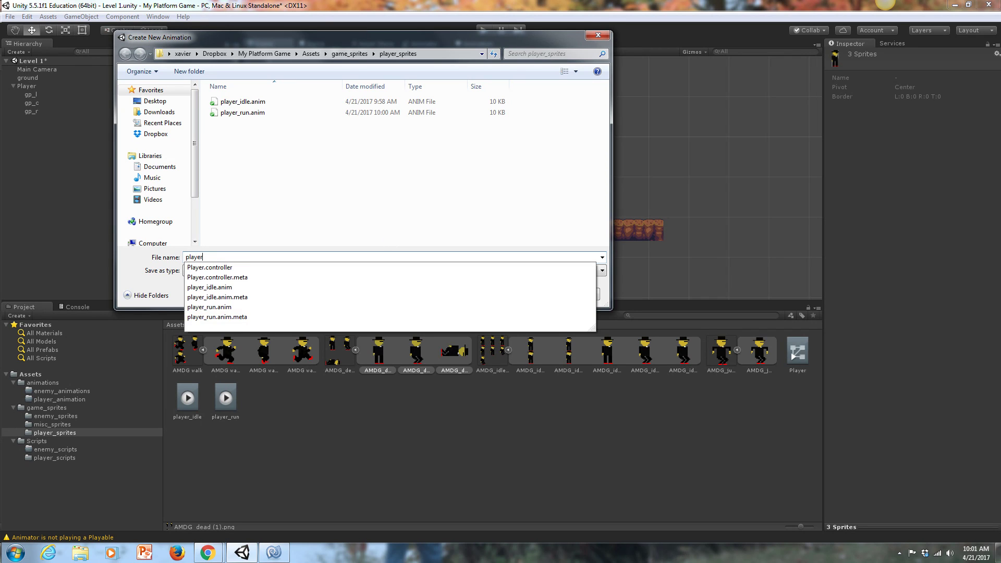
text(_dead)
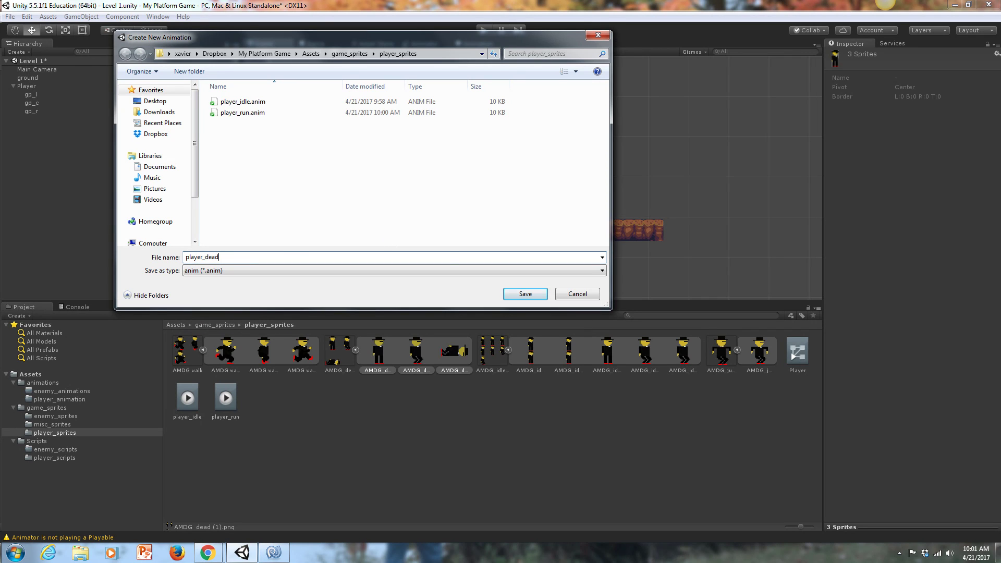
click(528, 293)
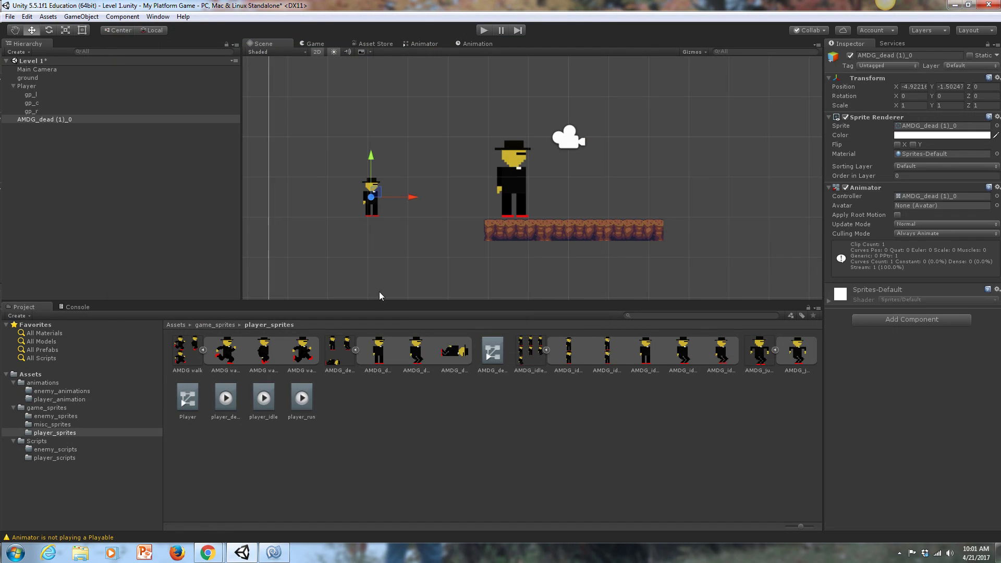
Delete the generated dead controller asset and the dead sprite object from the scene
click(491, 354)
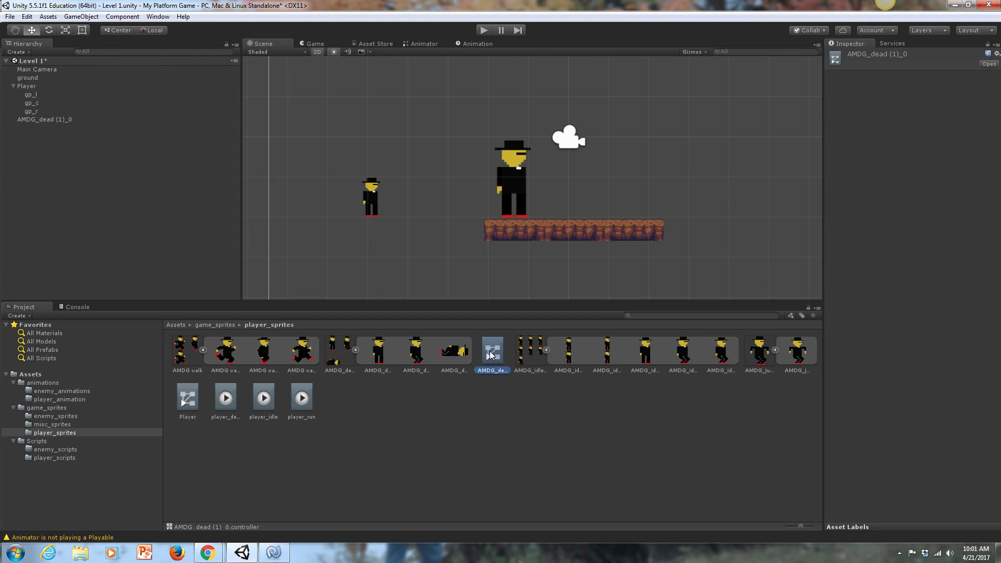
key(Delete)
click(528, 299)
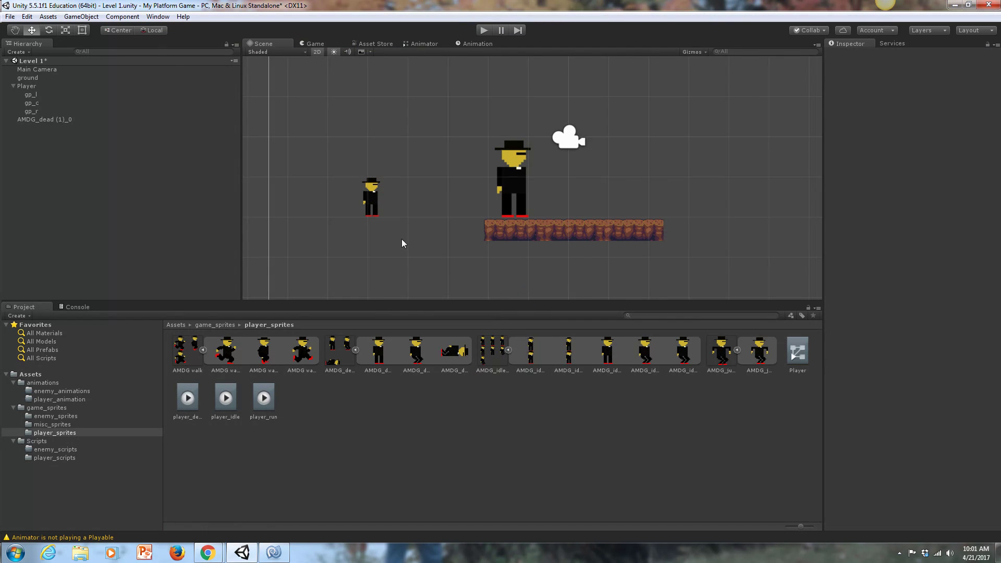
click(367, 205)
key(Delete)
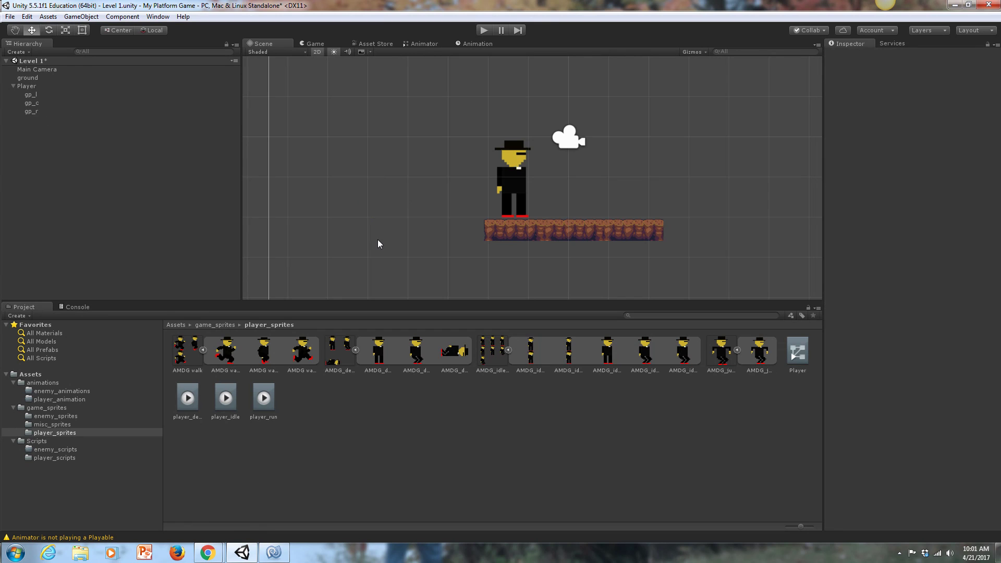
Create a new empty animation clip named player_jump in the player_sprites folder
click(757, 353)
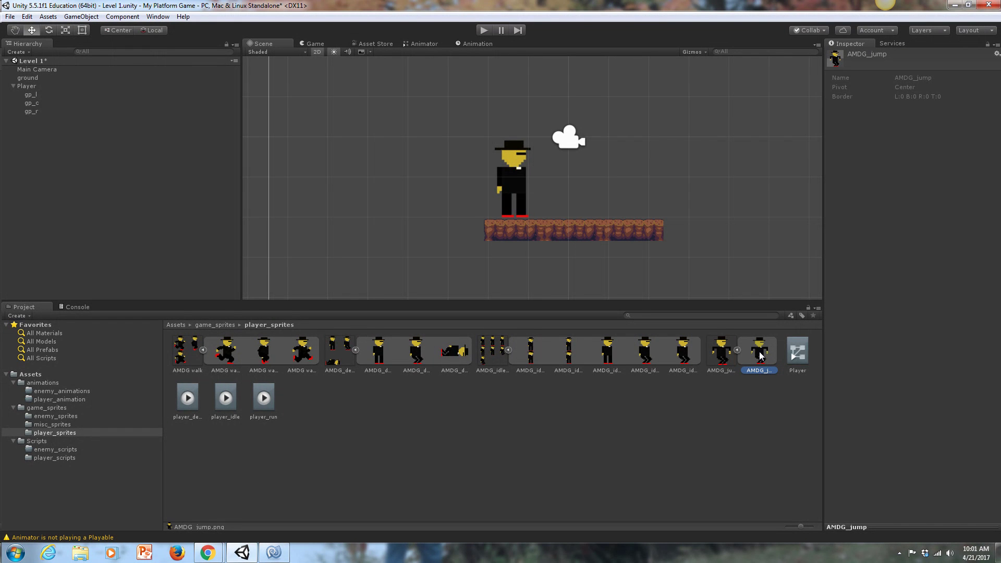
mouse_move(759, 352)
mouse_down()
mouse_move(731, 243)
mouse_move(759, 354)
mouse_up()
right_click(760, 354)
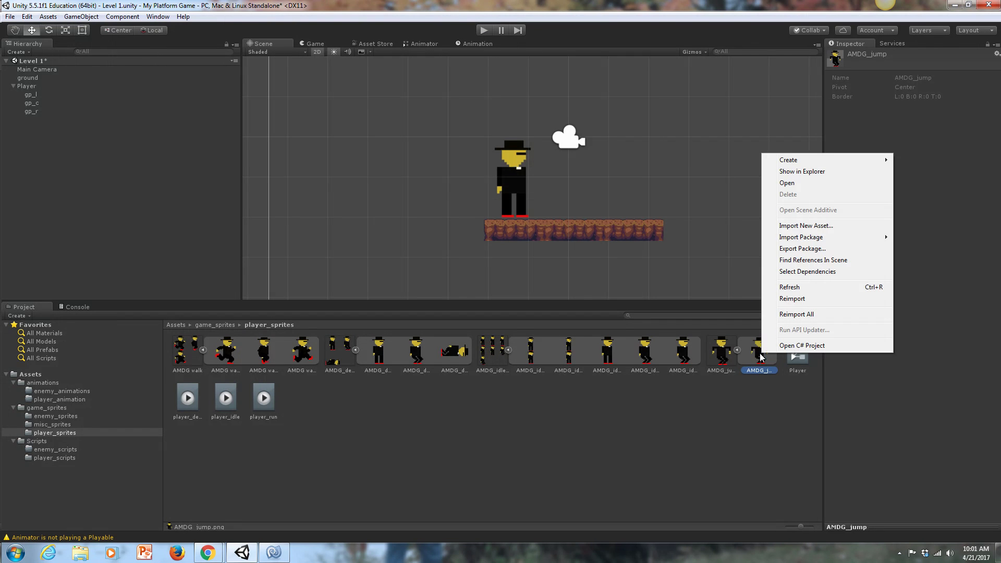
mouse_move(786, 163)
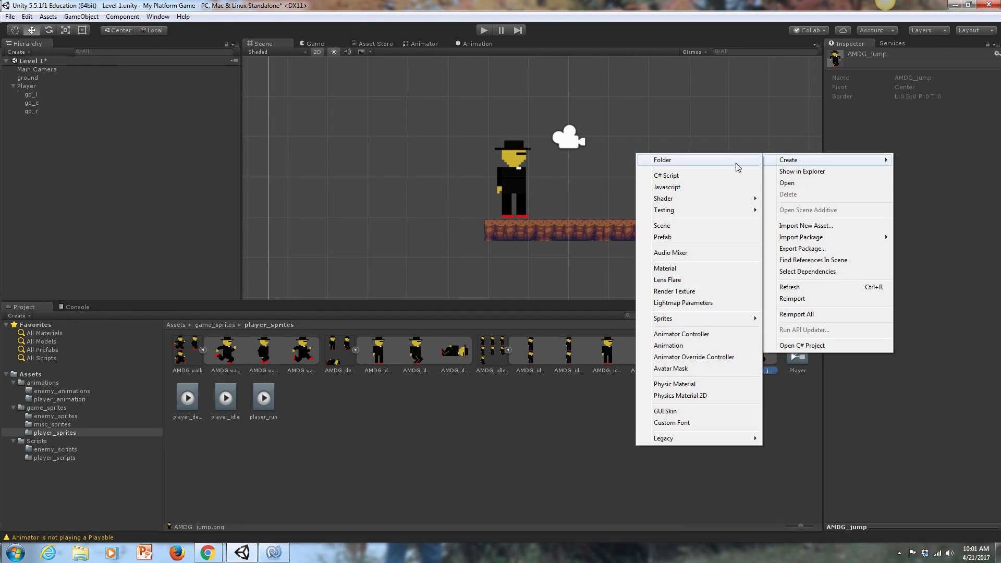
click(663, 346)
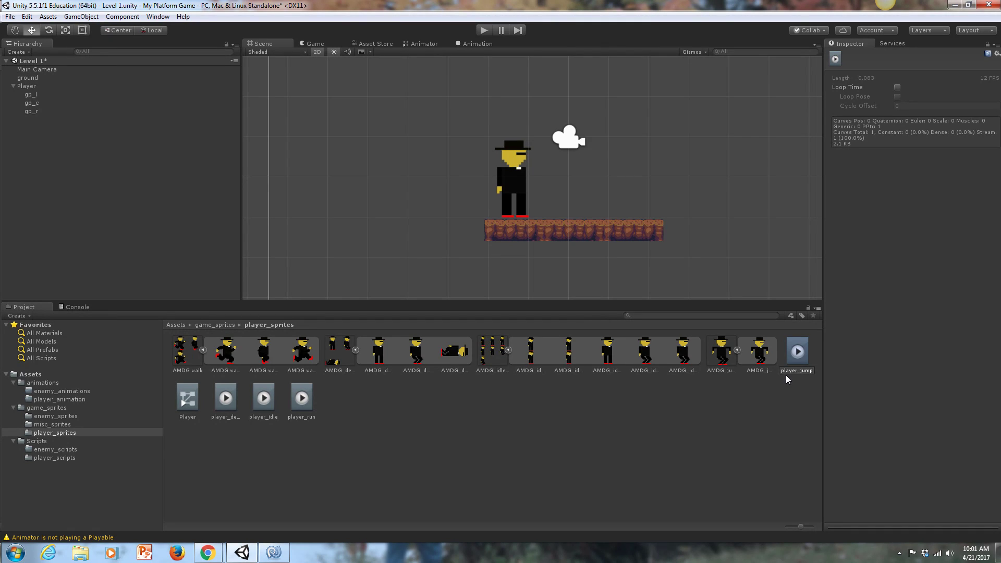
key(Return)
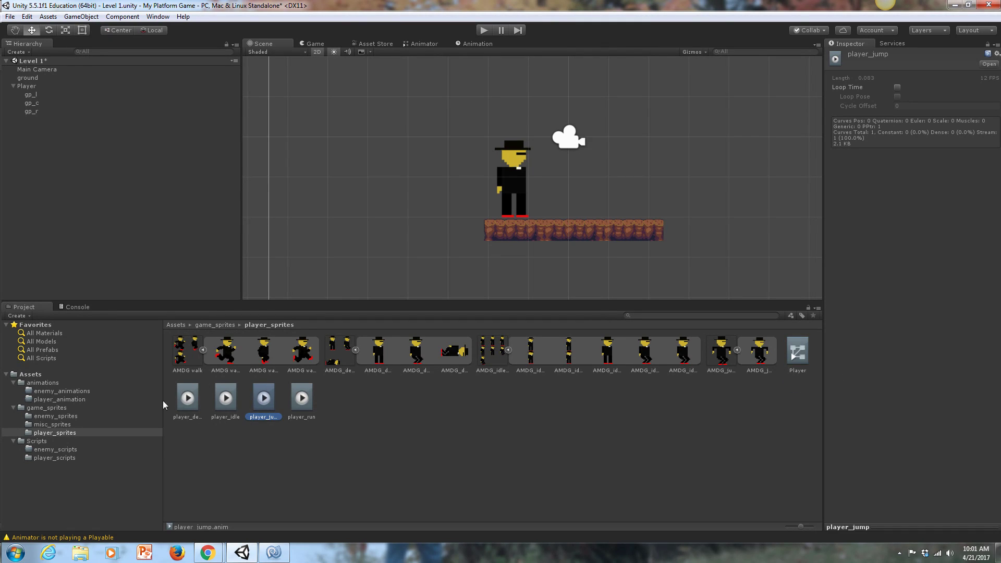
Move the Player controller and its four clips into the player_animation folder
click(263, 438)
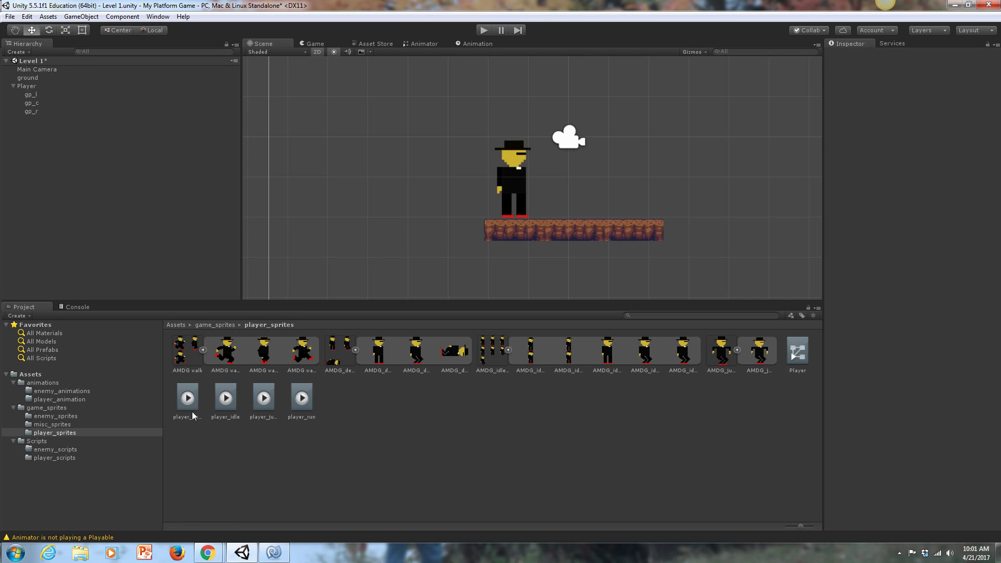
click(301, 403)
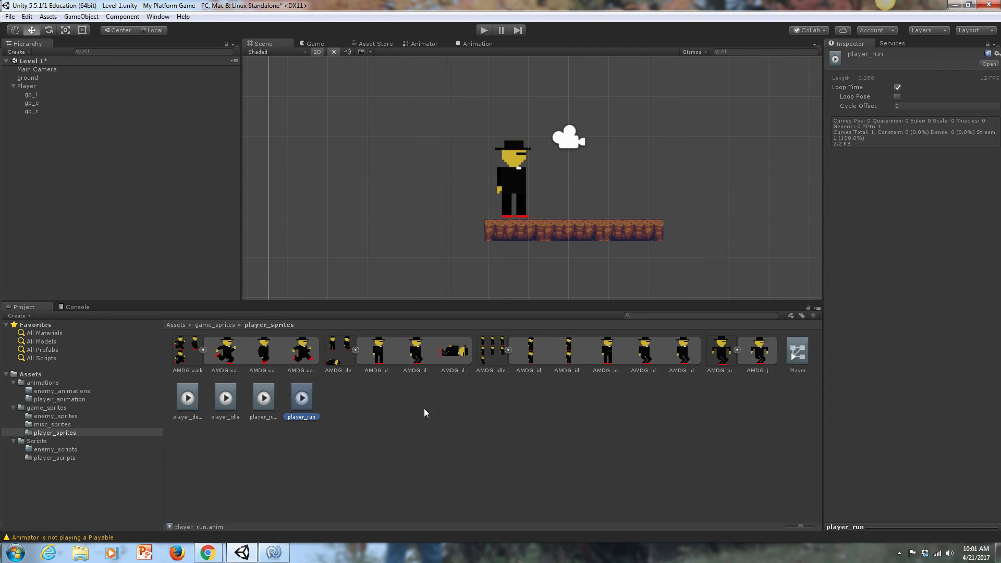
shift+click(793, 355)
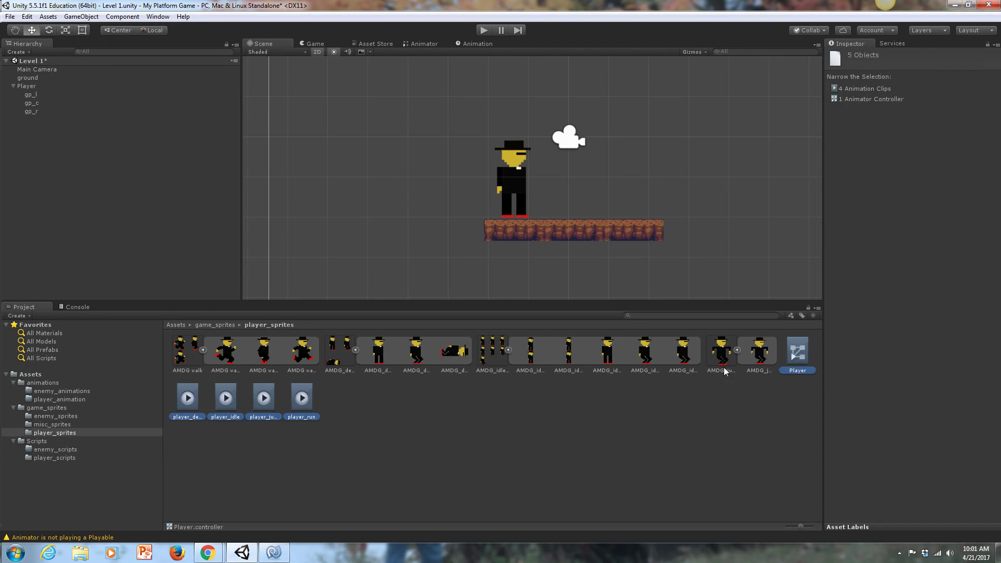
drag(187, 400, 70, 404)
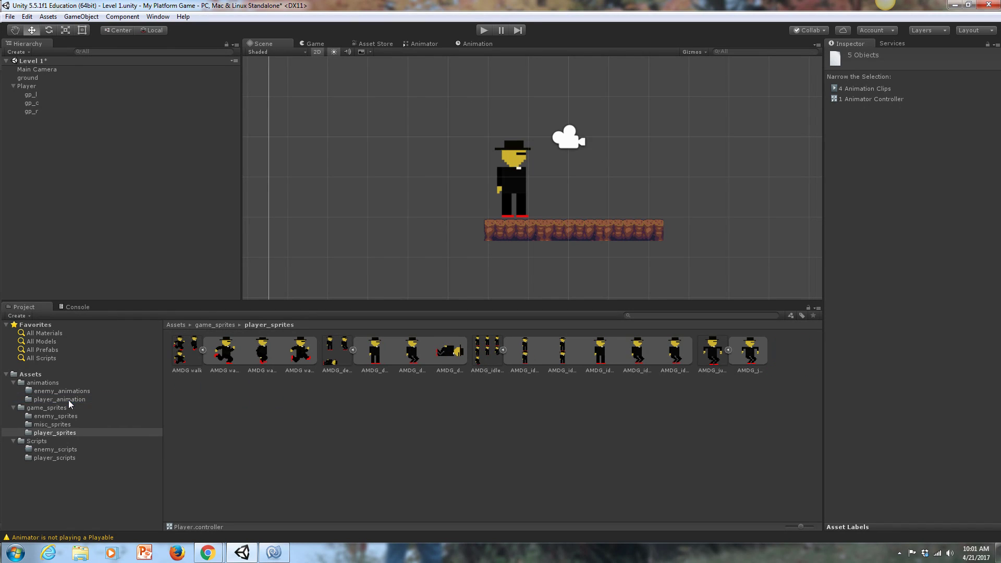
Collapse the idle, dead, walk and jump sheets, then select the Player controller in player_animation
click(504, 350)
click(353, 350)
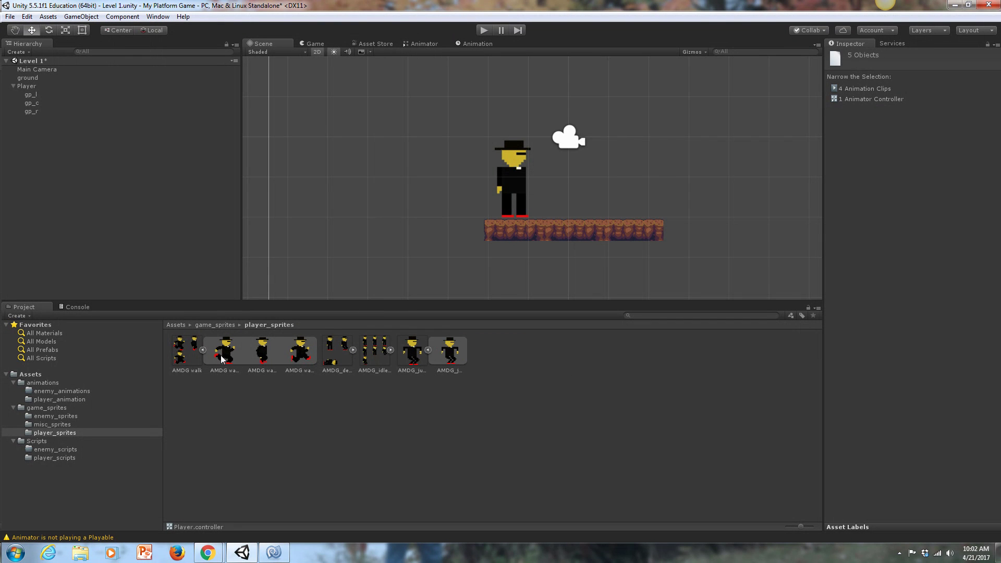
click(203, 350)
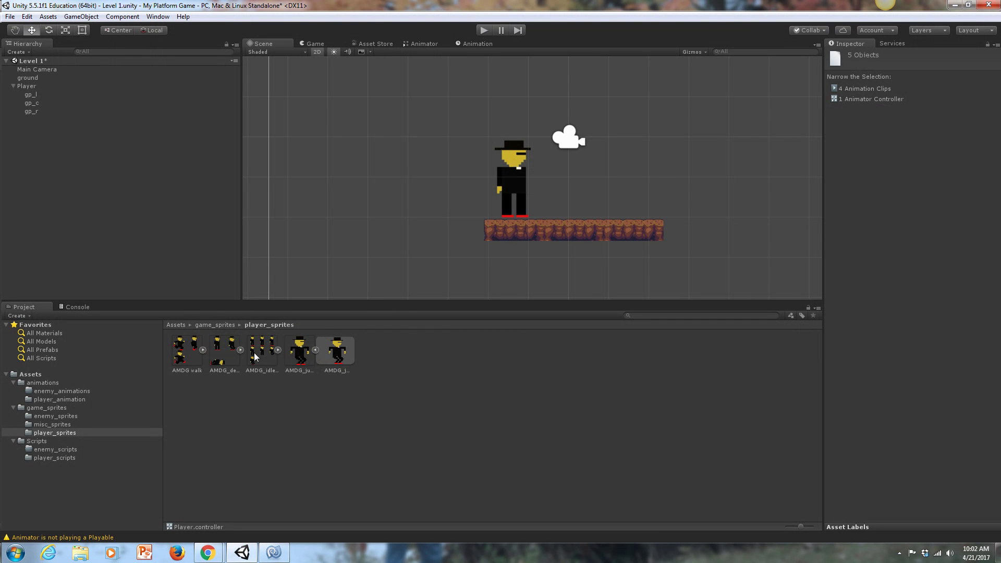
click(316, 350)
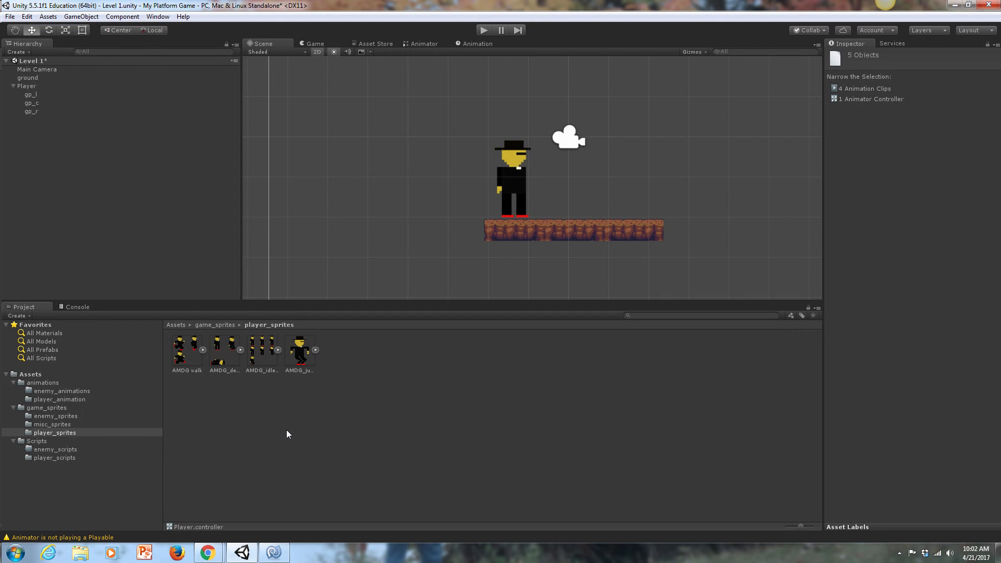
click(55, 402)
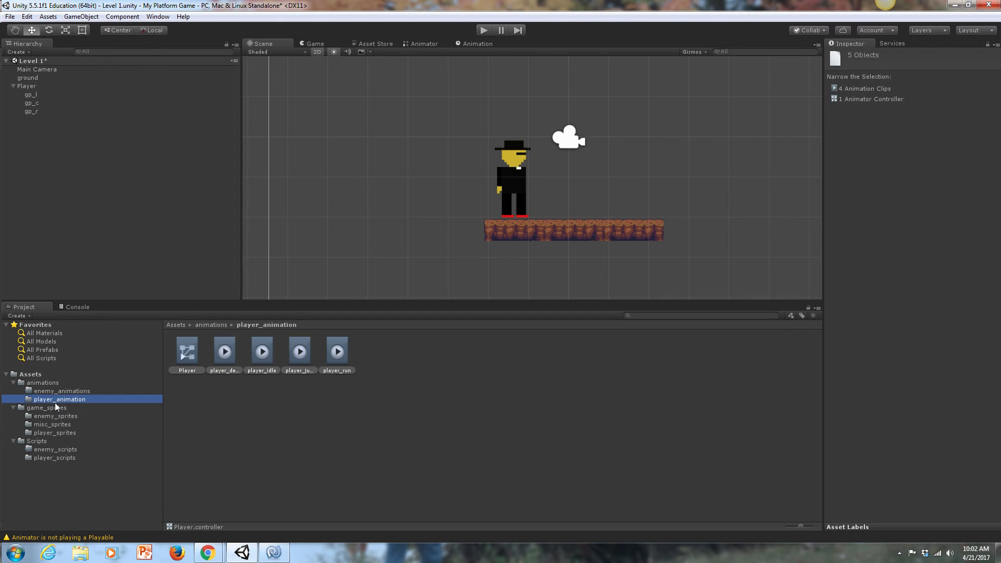
click(191, 345)
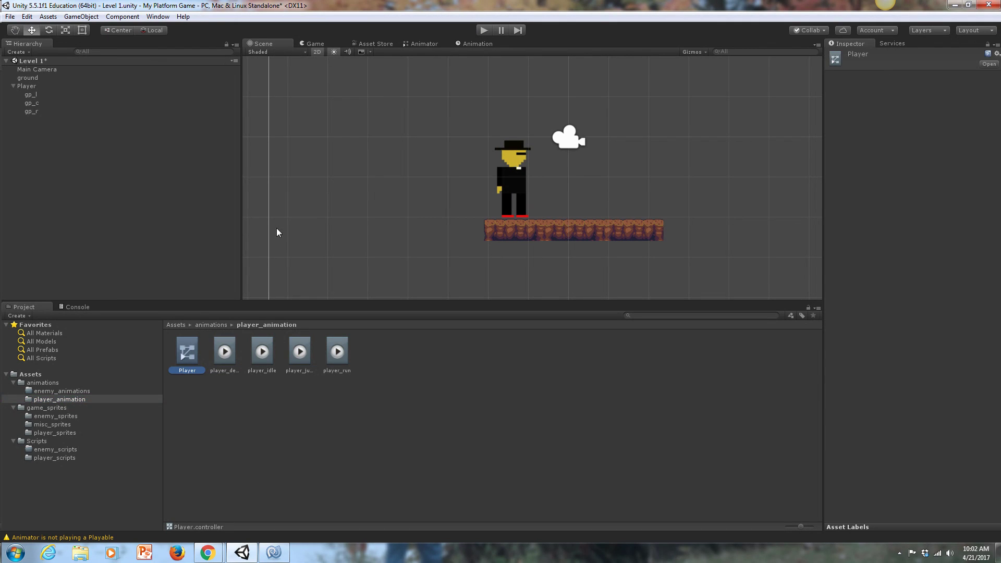
Dock the Animator state graph beside the Scene view and widen the panel
click(425, 44)
mouse_move(546, 157)
mouse_down()
mouse_move(549, 134)
mouse_move(568, 146)
mouse_move(552, 144)
mouse_up()
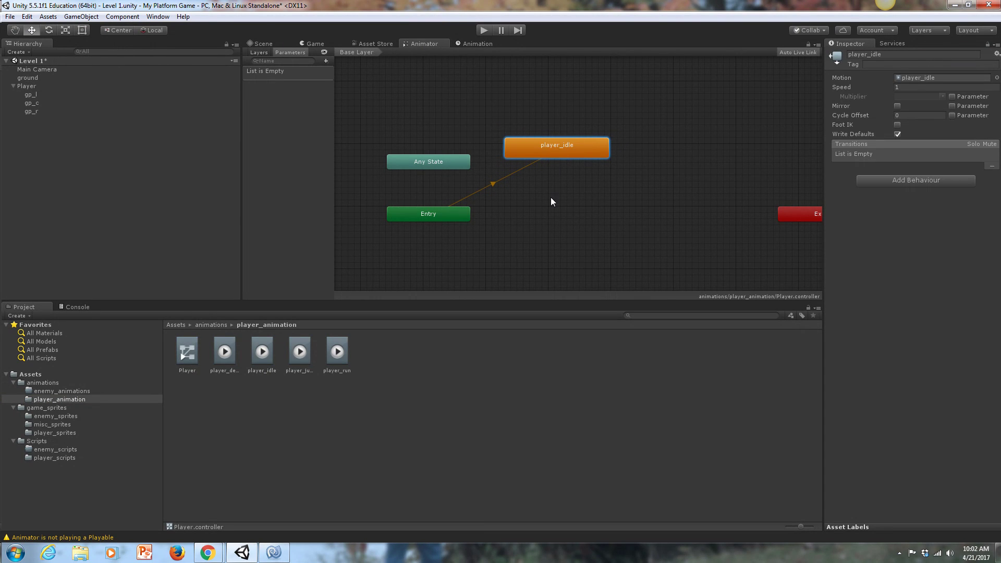
drag(424, 42, 801, 113)
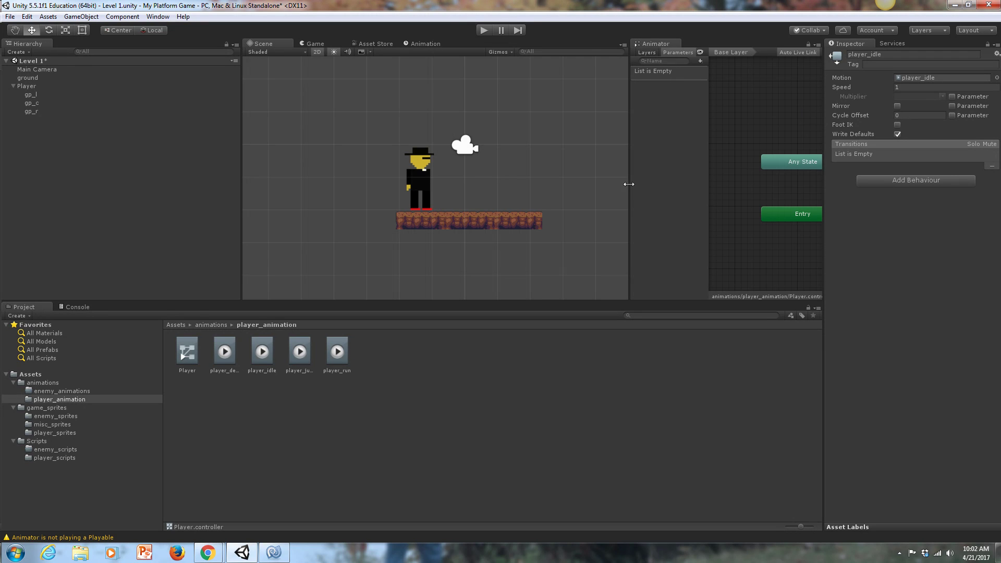
drag(629, 202, 445, 198)
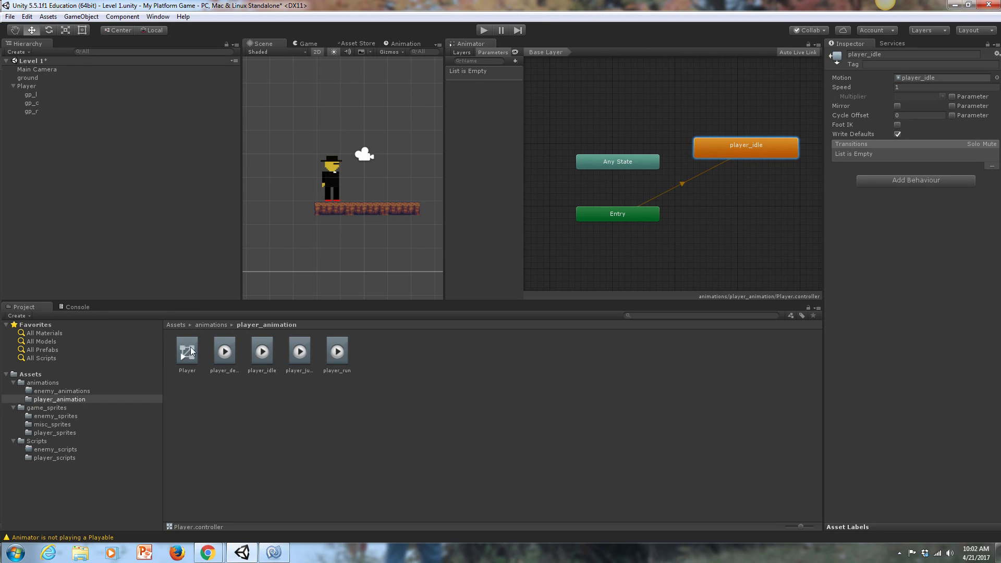
Attach the Player controller to the Player object and check its new Animator component
drag(191, 354, 27, 88)
click(27, 87)
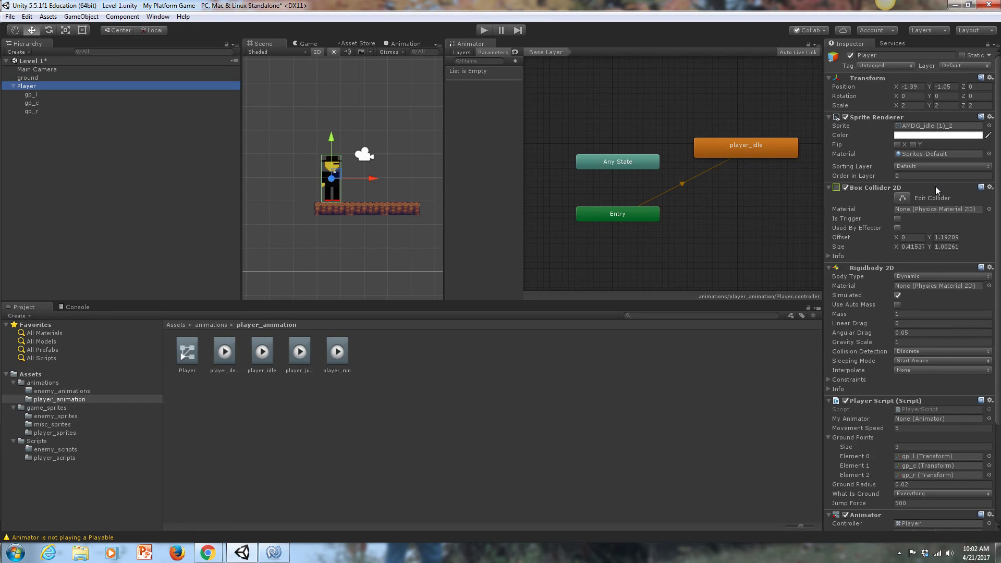
scroll(898, 228, down, 3)
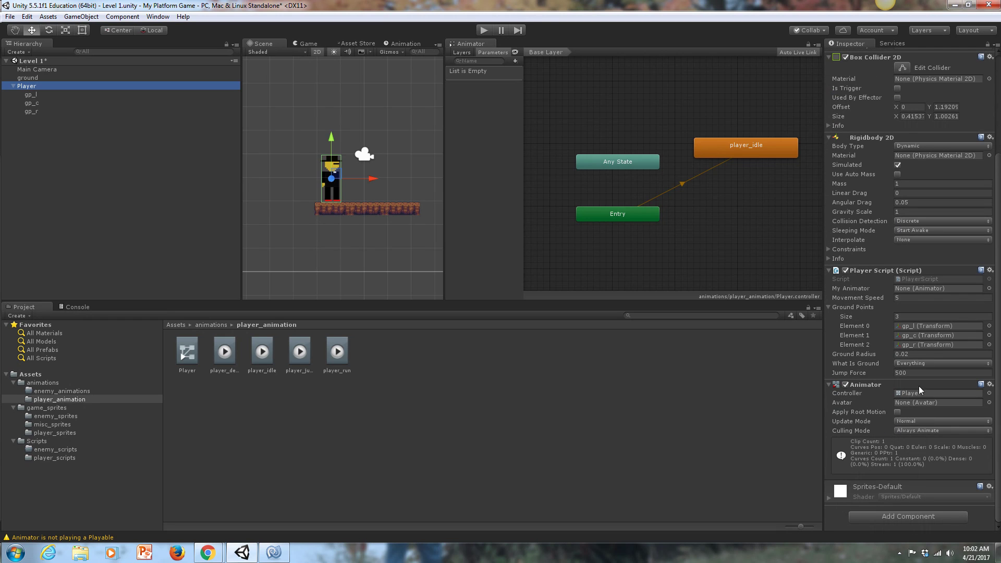
Enter play mode to watch the character loop the player_idle animation
click(484, 33)
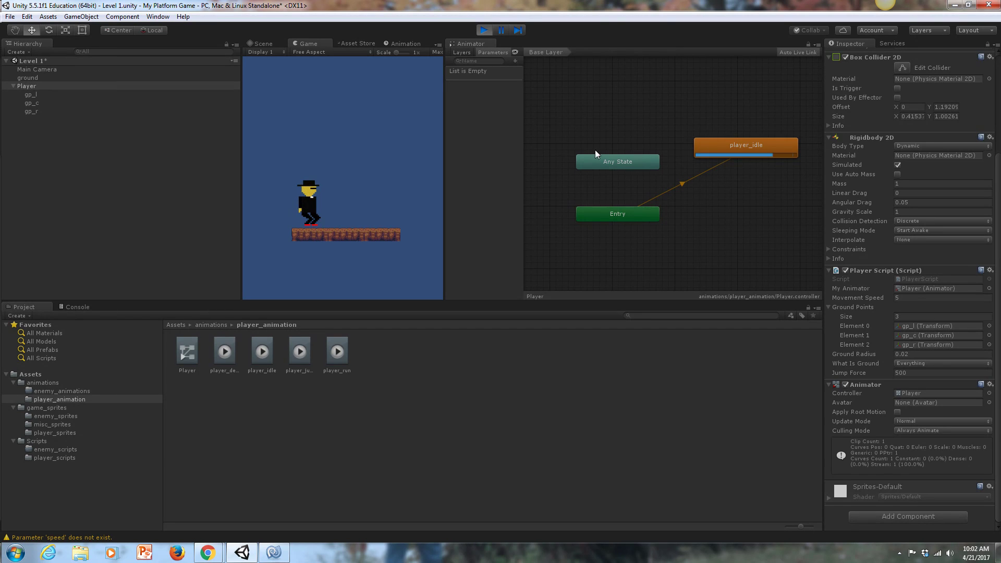
Stop play mode and set the player_idle clip's Samples to 3 in the Animation timeline
click(481, 30)
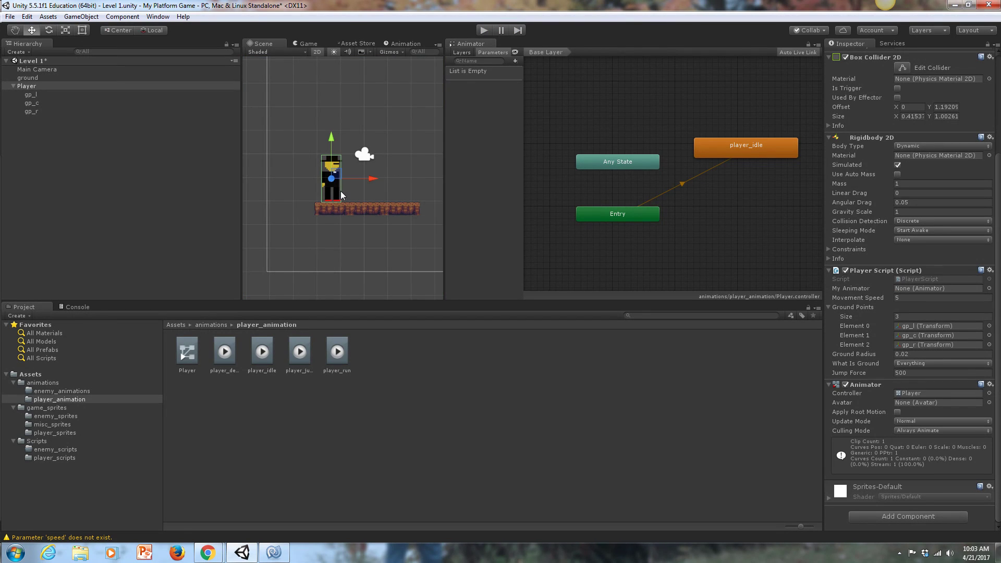
click(404, 44)
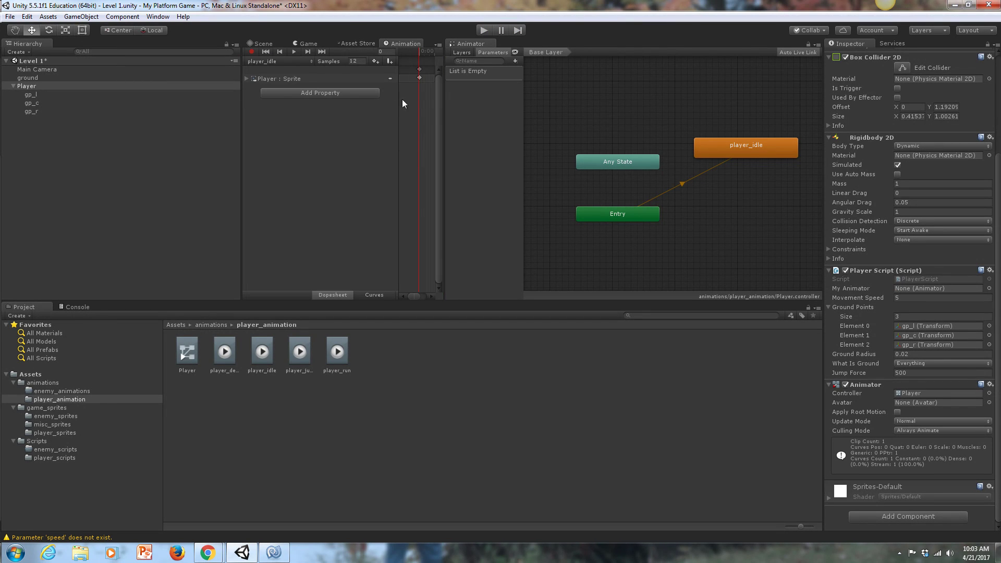
drag(440, 108, 660, 136)
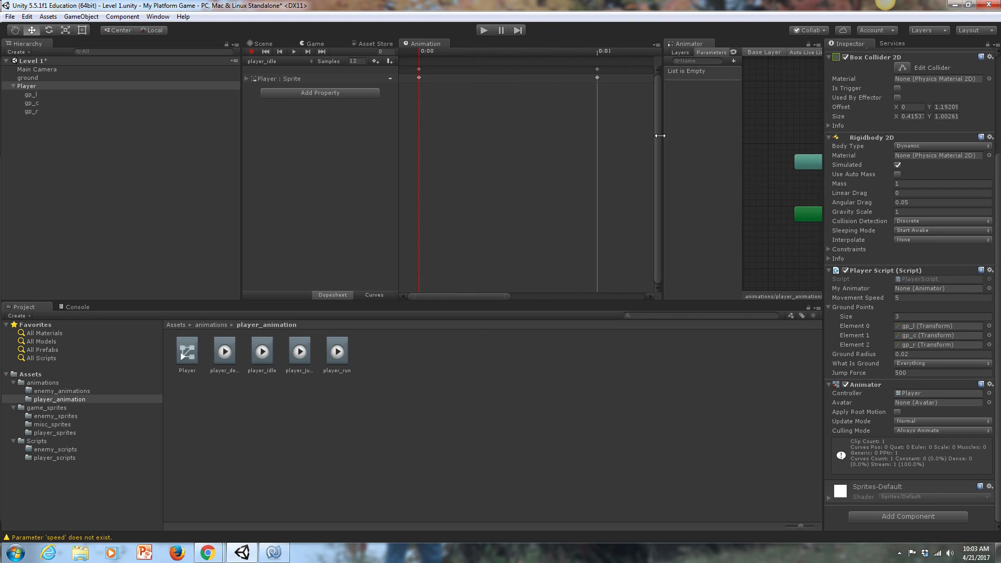
click(262, 354)
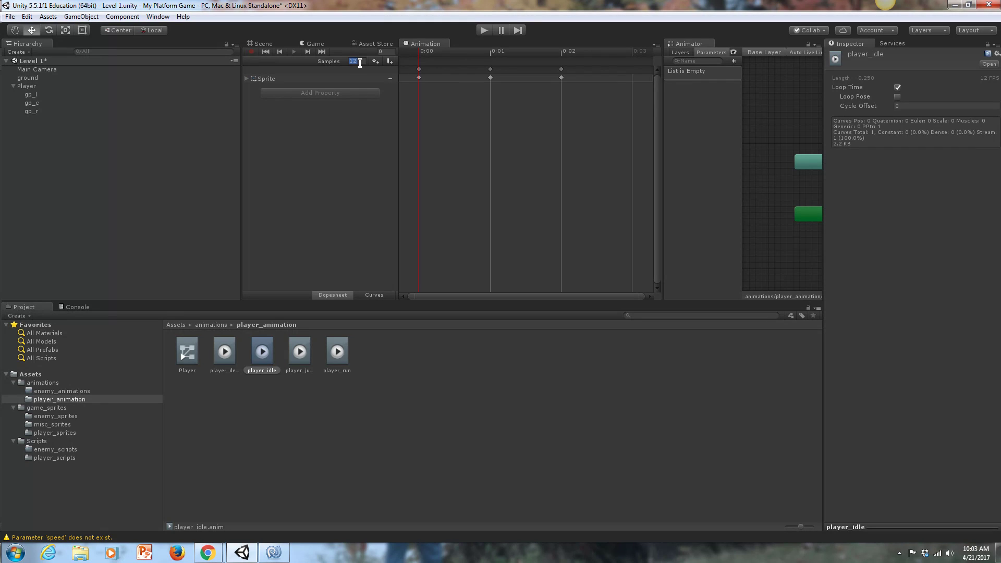
text(3)
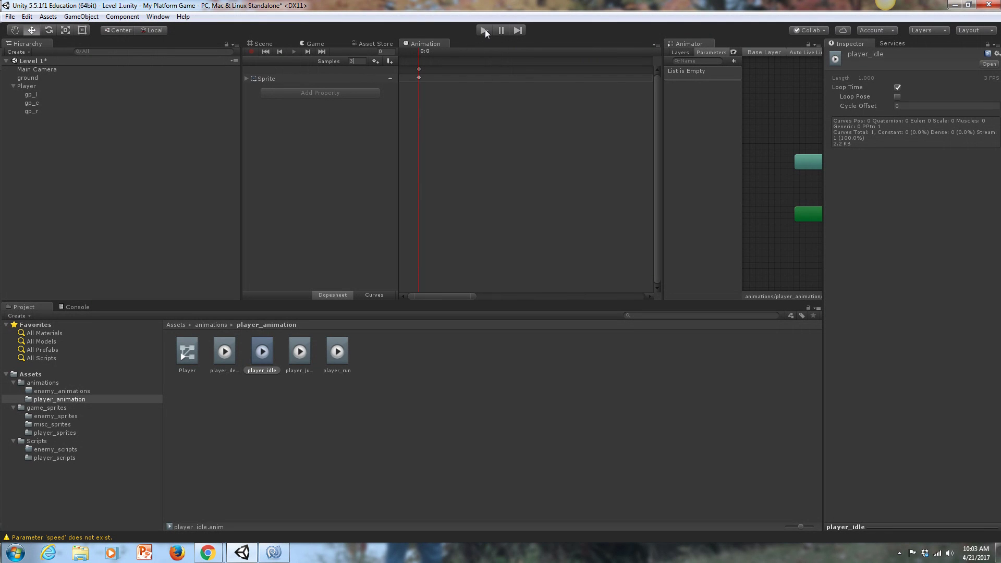
Test-run the slower idle animation from the Scene view, then stop play mode
click(262, 42)
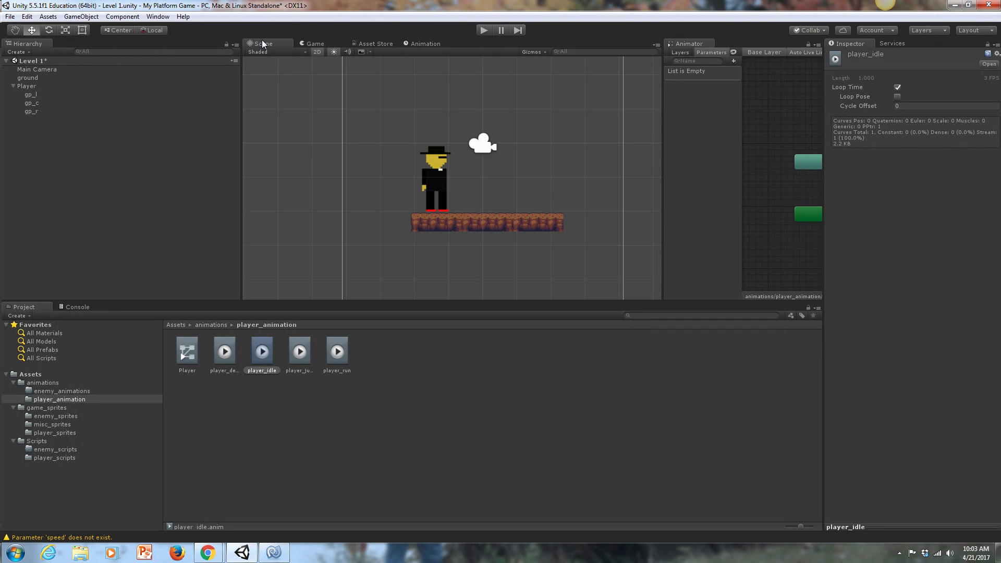
click(481, 31)
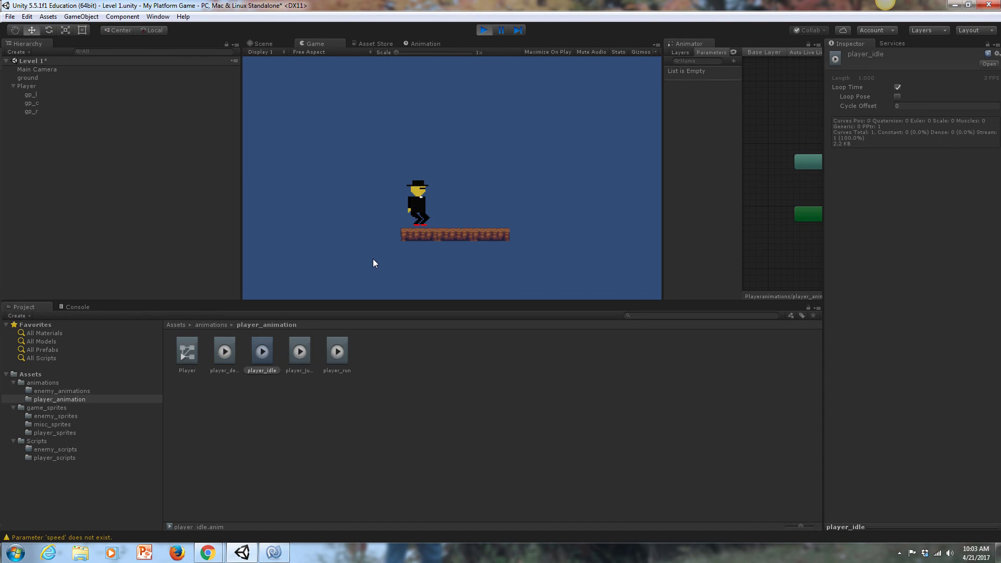
click(484, 35)
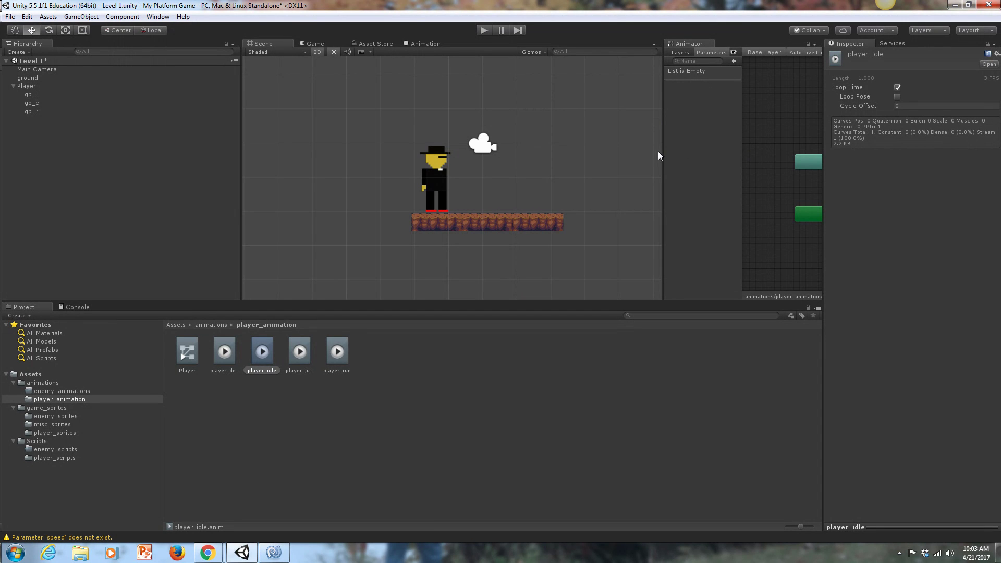
Drag the player_run, player_jump and player_dead clips into the widened Animator graph
drag(660, 153, 301, 175)
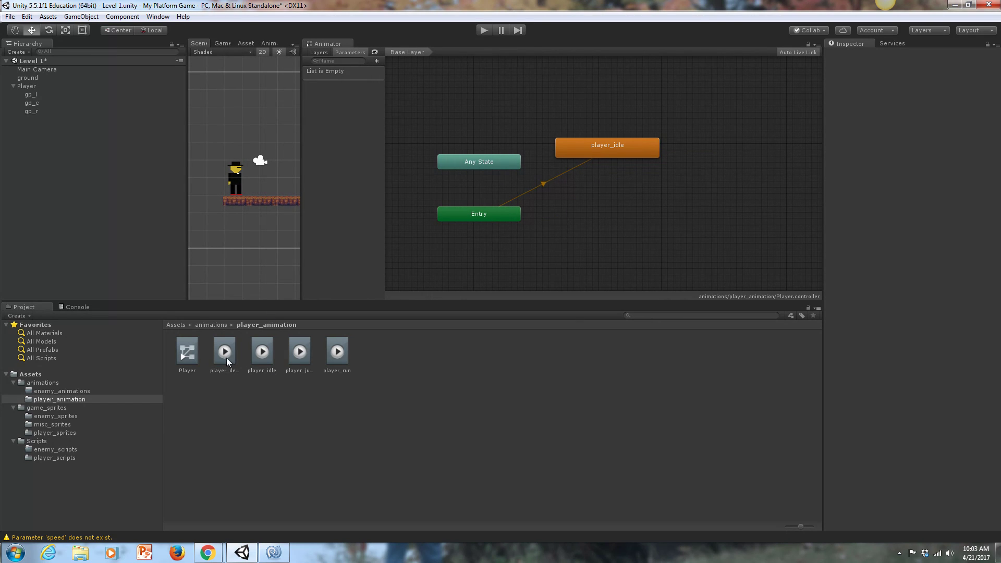
drag(337, 353, 707, 156)
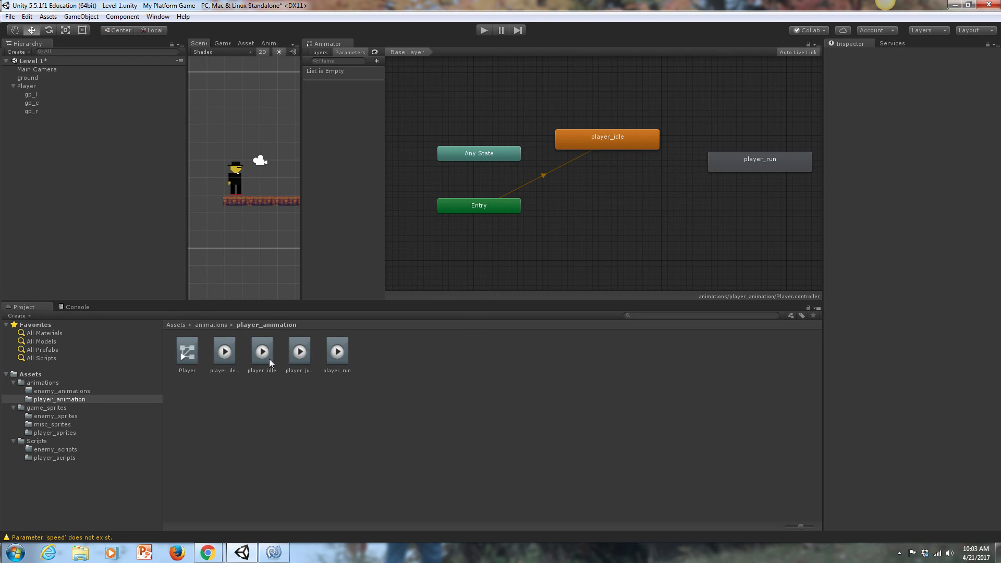
drag(296, 356, 613, 238)
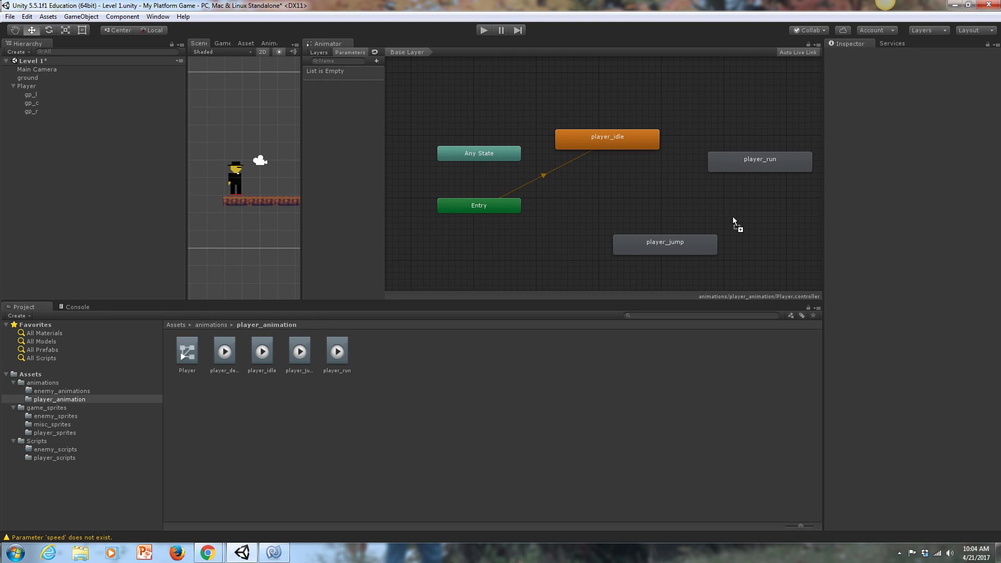
drag(567, 214, 580, 223)
Arrange player_dead beside Entry and player_jump beside it, around player_idle
drag(652, 242, 732, 223)
drag(637, 233, 606, 212)
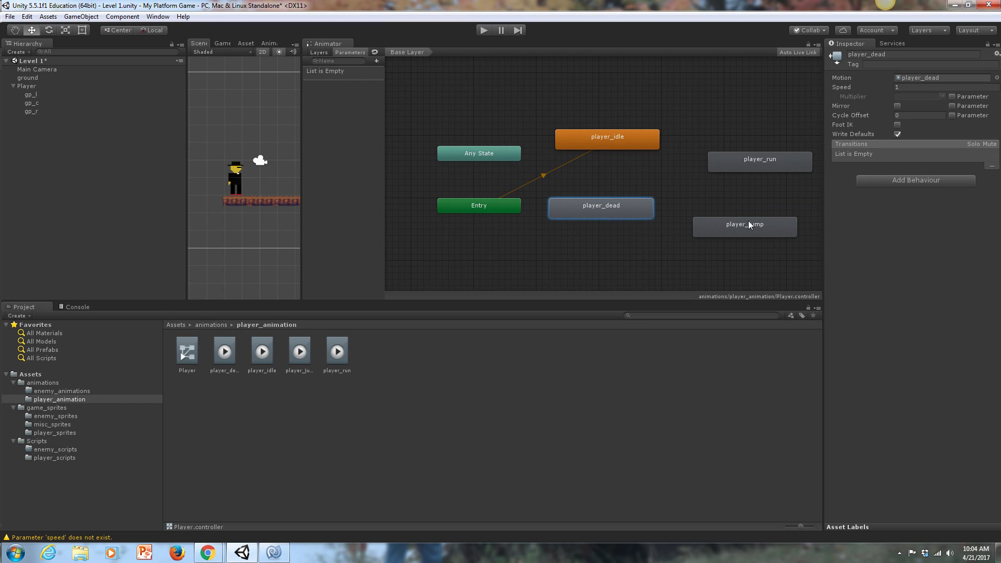
drag(747, 218, 732, 144)
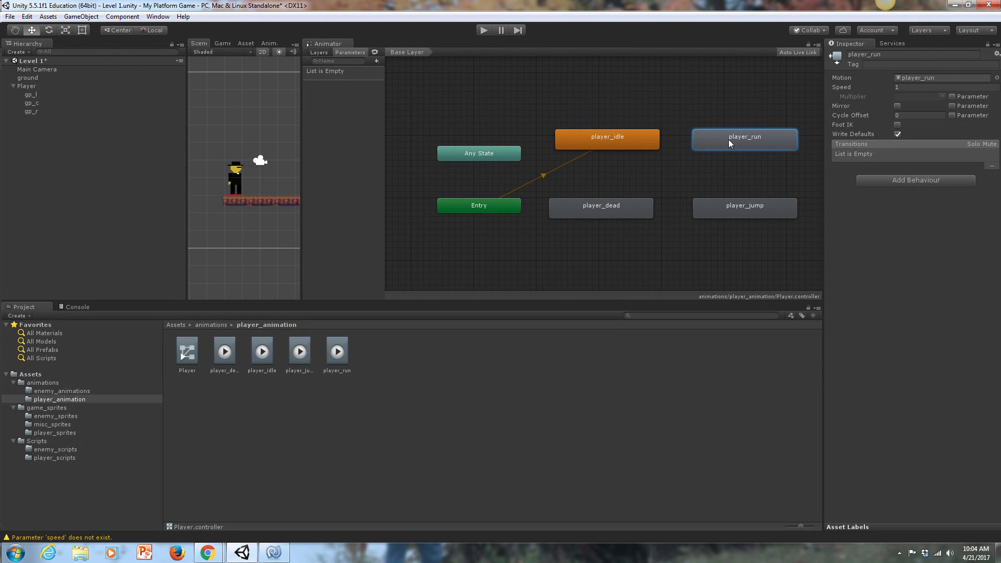
click(643, 137)
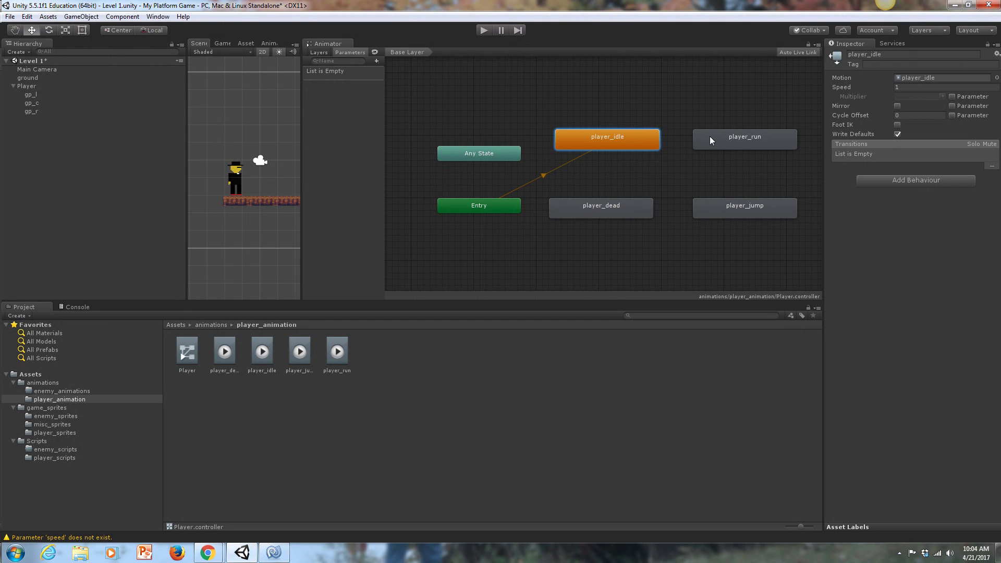
Make a transition from player_idle to player_run
right_click(648, 139)
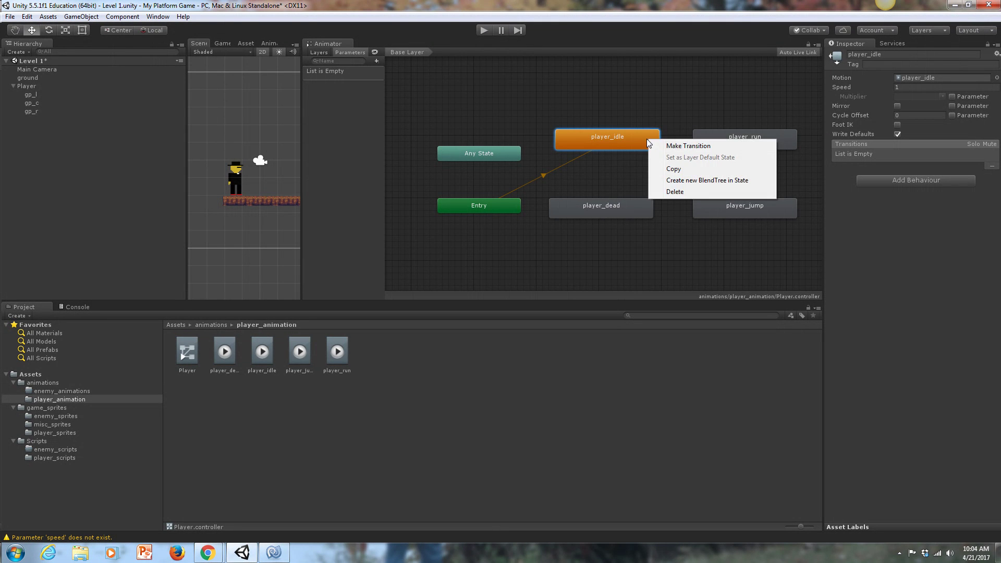
click(688, 147)
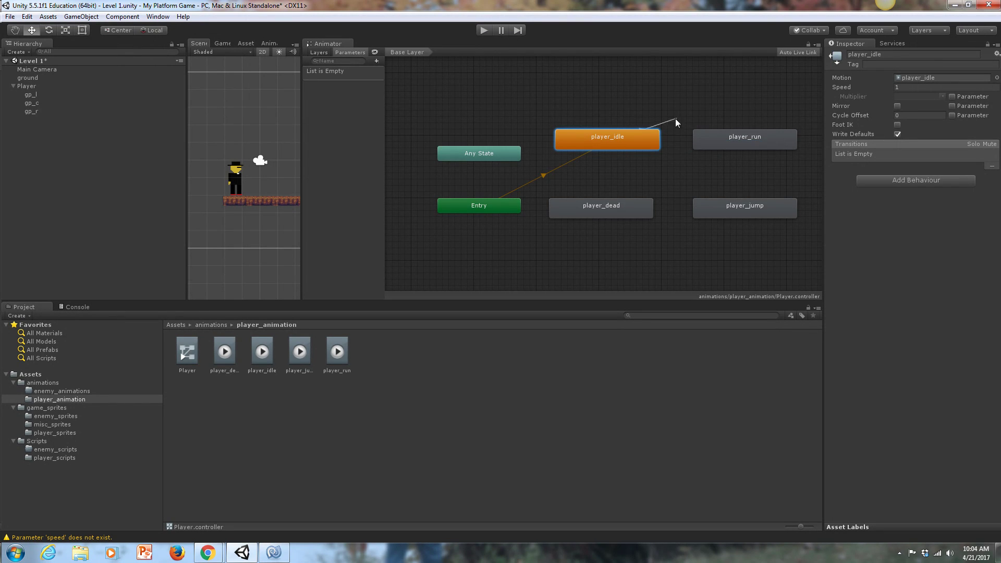
click(705, 136)
click(709, 144)
Make a transition from player_run back to player_idle
right_click(703, 131)
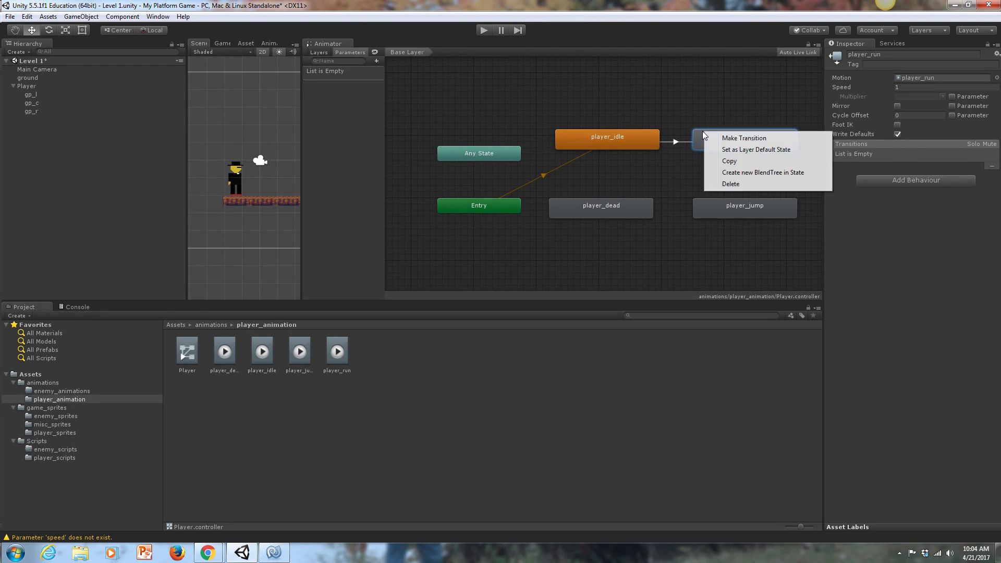
click(729, 140)
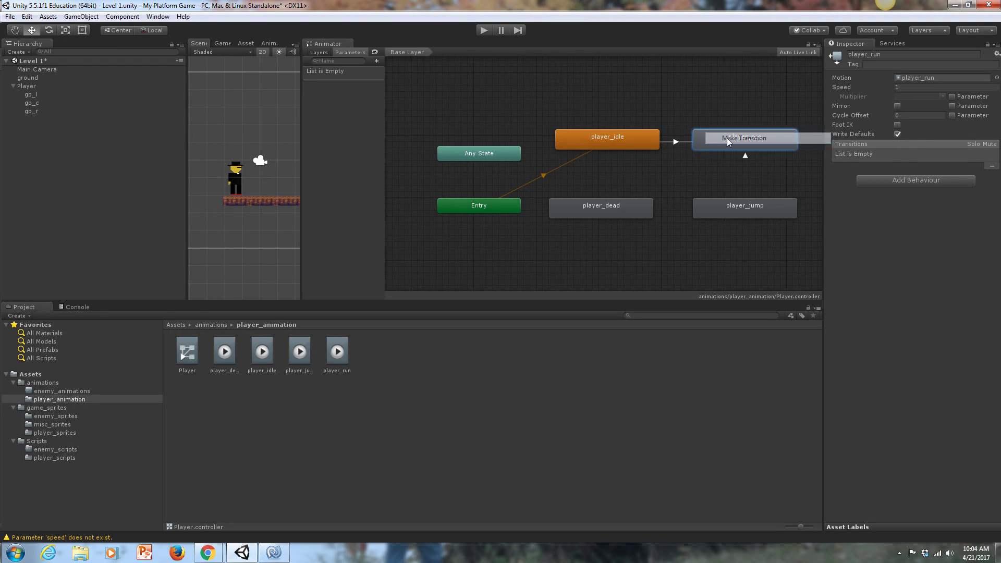
click(642, 137)
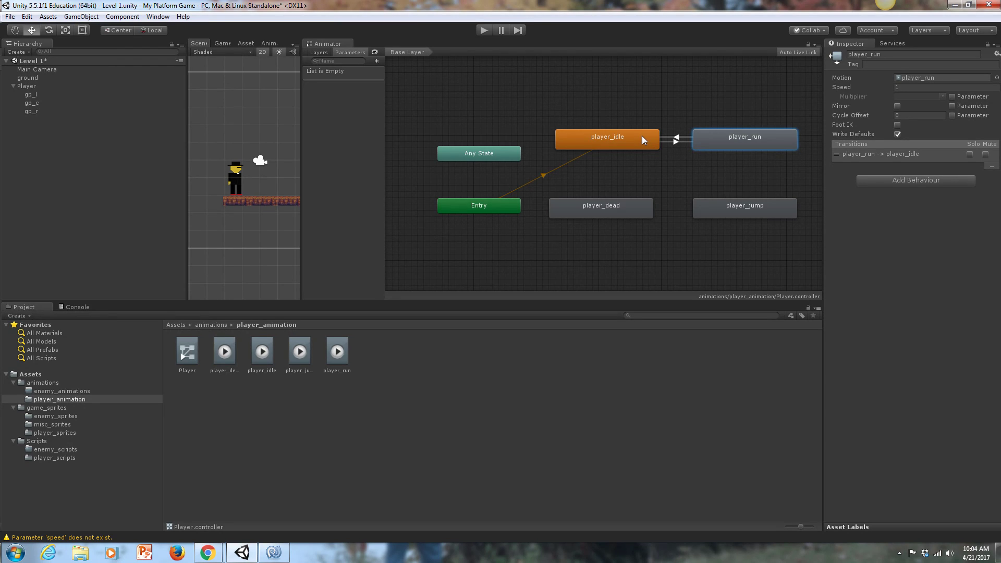
Turn off Has Exit Time and Fixed Duration on idle→run and set its Transition Duration to 0
click(674, 142)
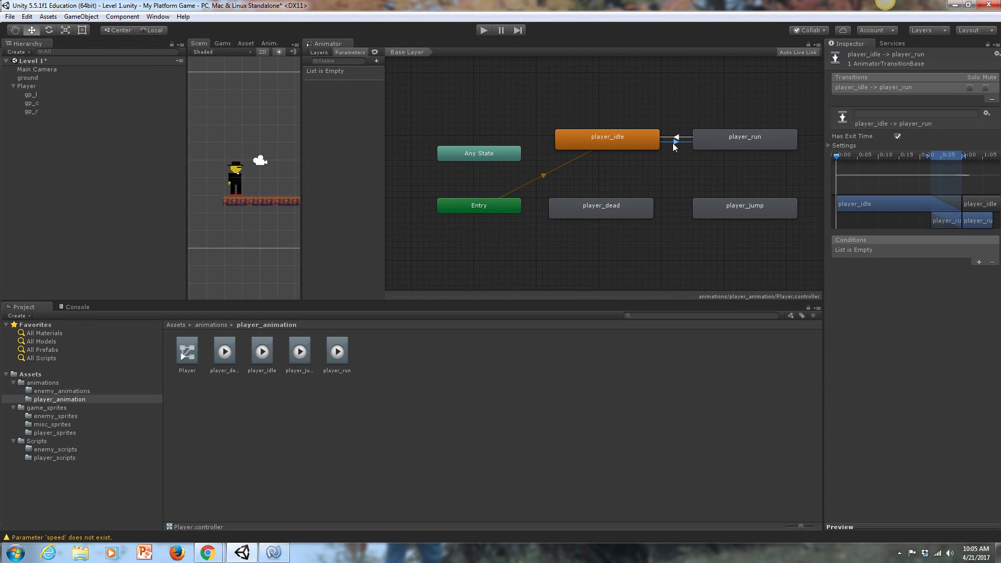
click(676, 139)
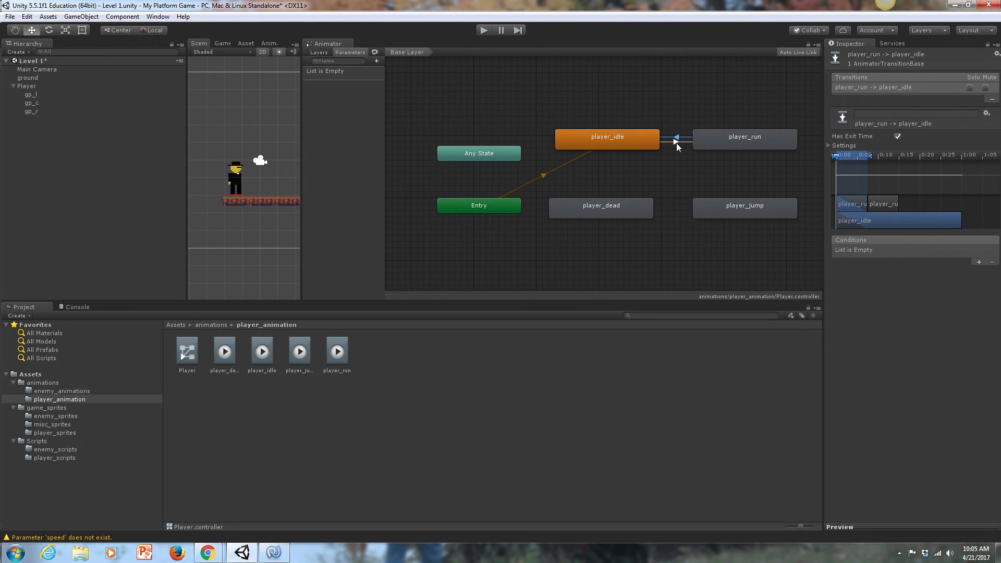
click(676, 146)
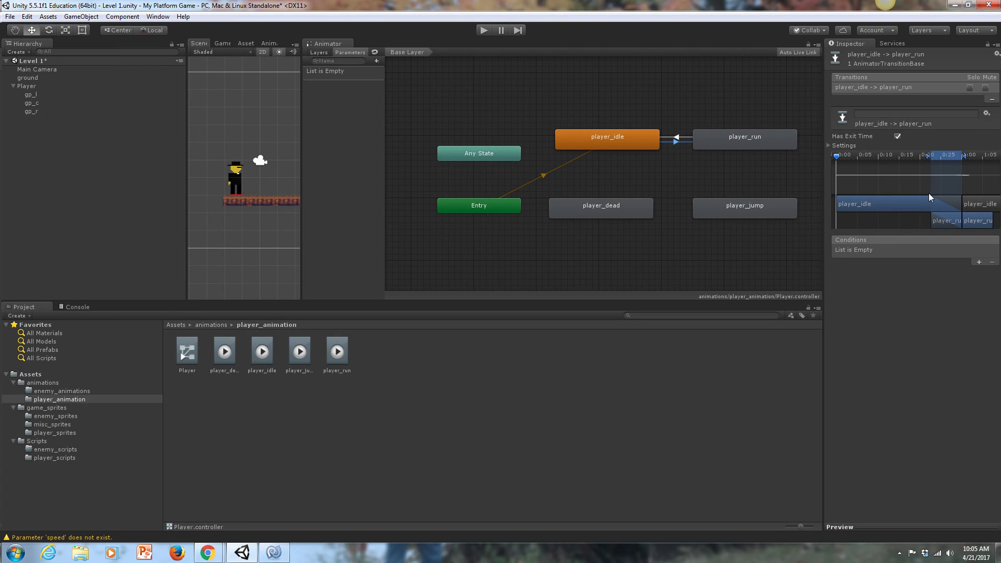
click(897, 137)
click(828, 146)
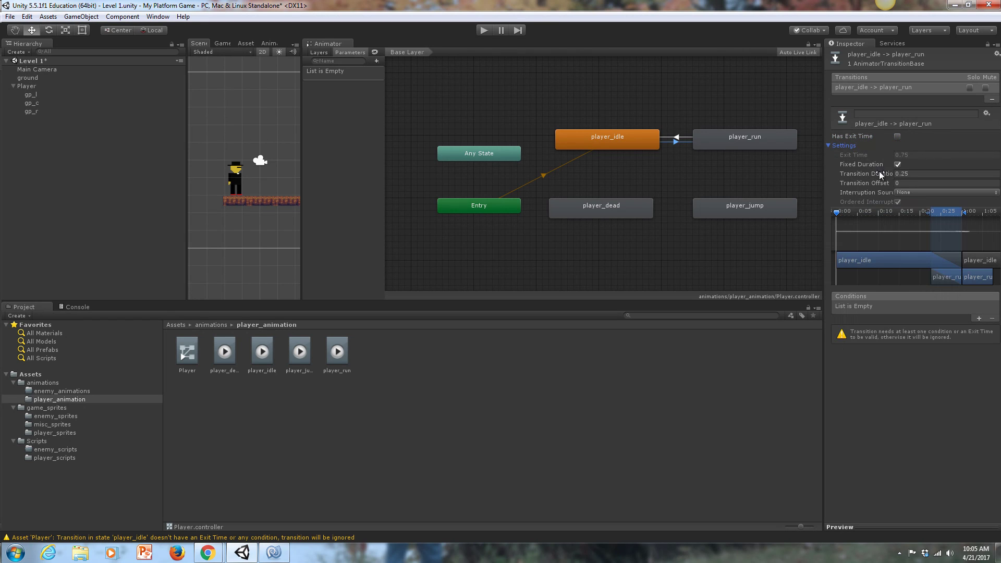
click(897, 164)
click(908, 176)
text(0)
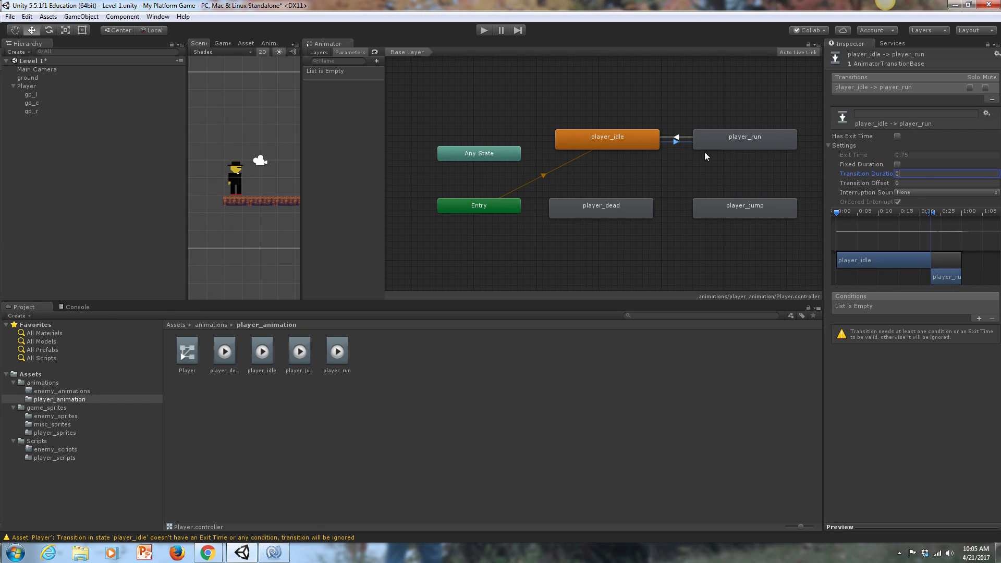
Give the run→idle transition the same settings: no exit time, no fixed duration, duration 0
click(677, 138)
click(897, 136)
click(897, 166)
click(898, 173)
text(0)
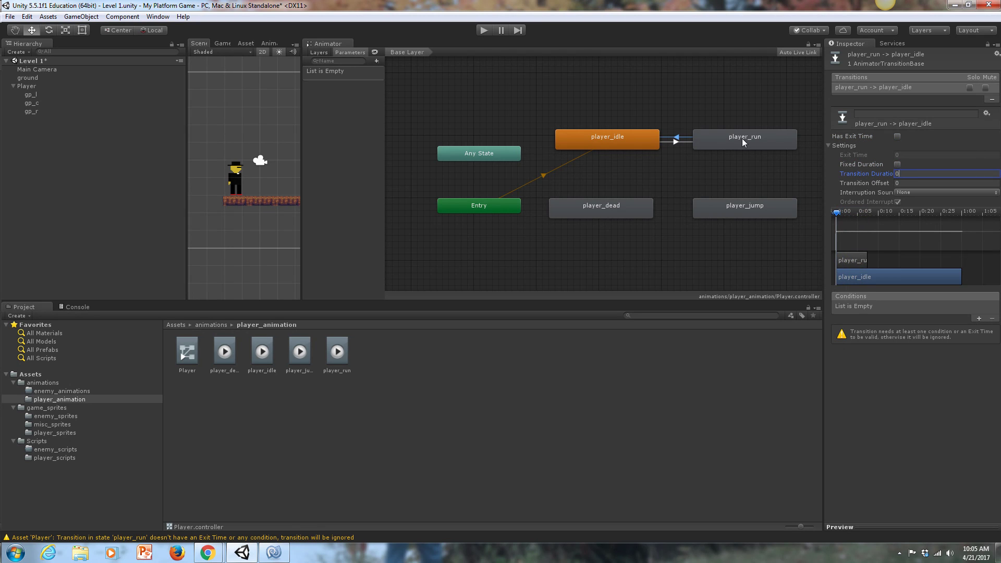
click(674, 142)
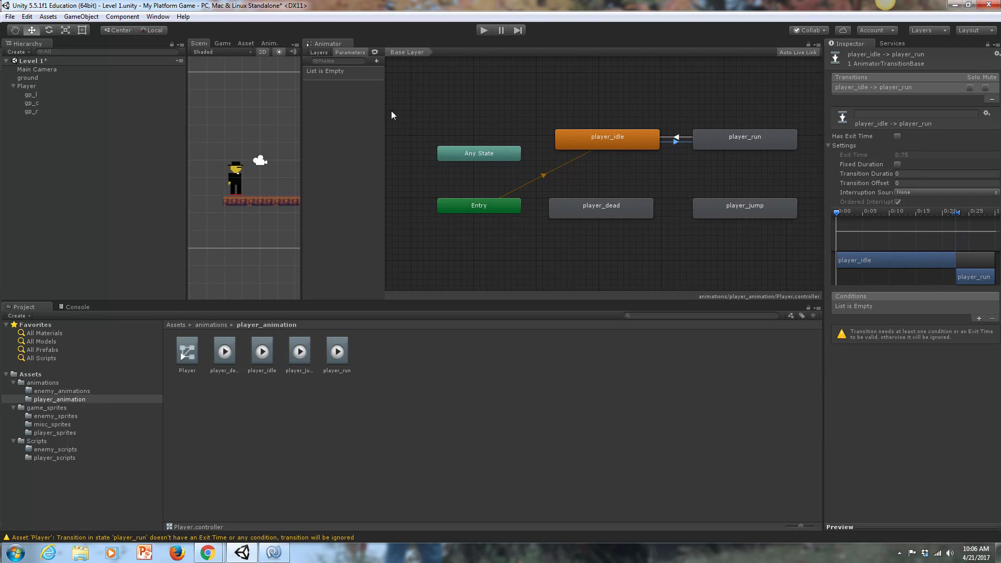
Create a Float animator parameter named speed, defaulting to 0.0
click(375, 61)
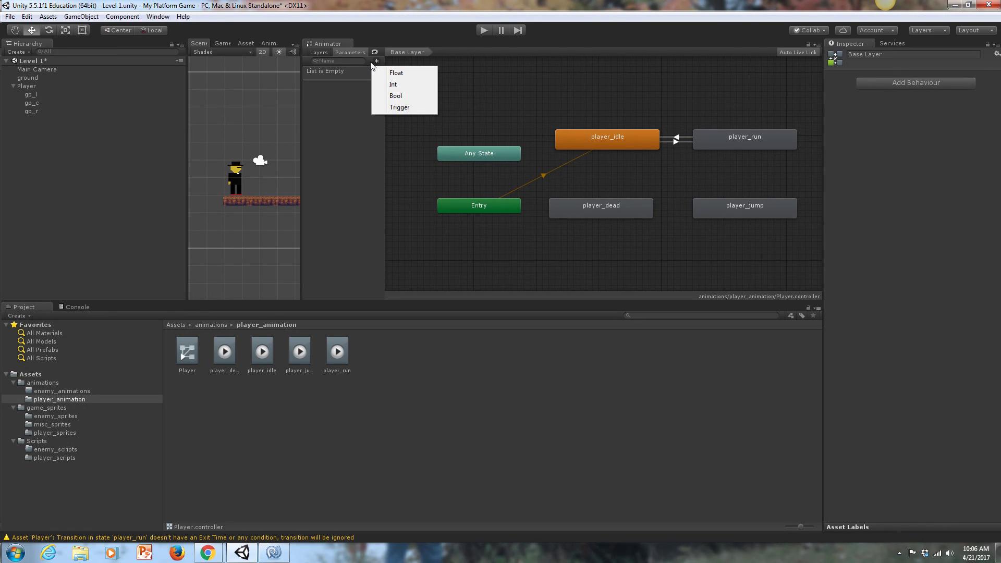
click(397, 73)
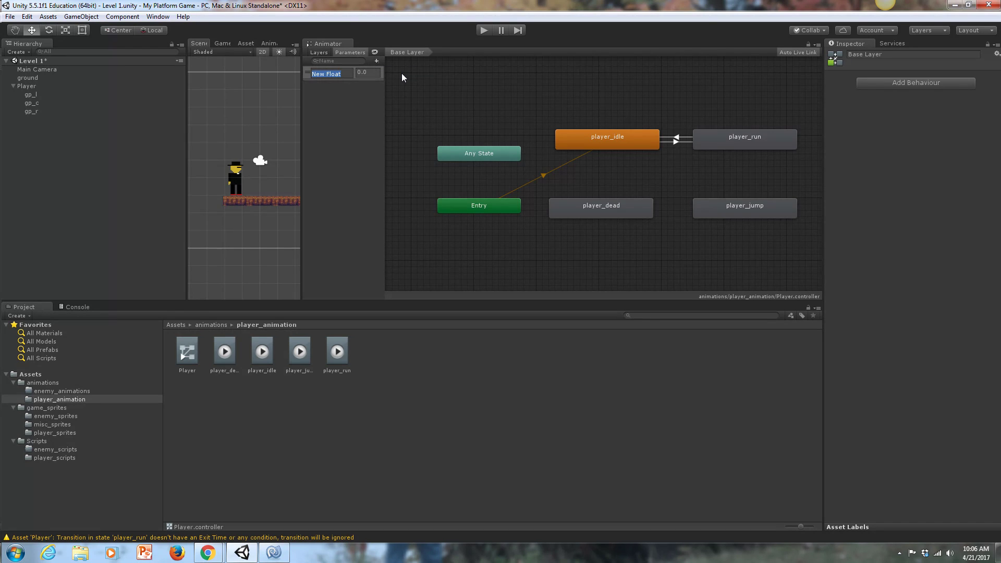
text(speed)
click(361, 98)
click(681, 141)
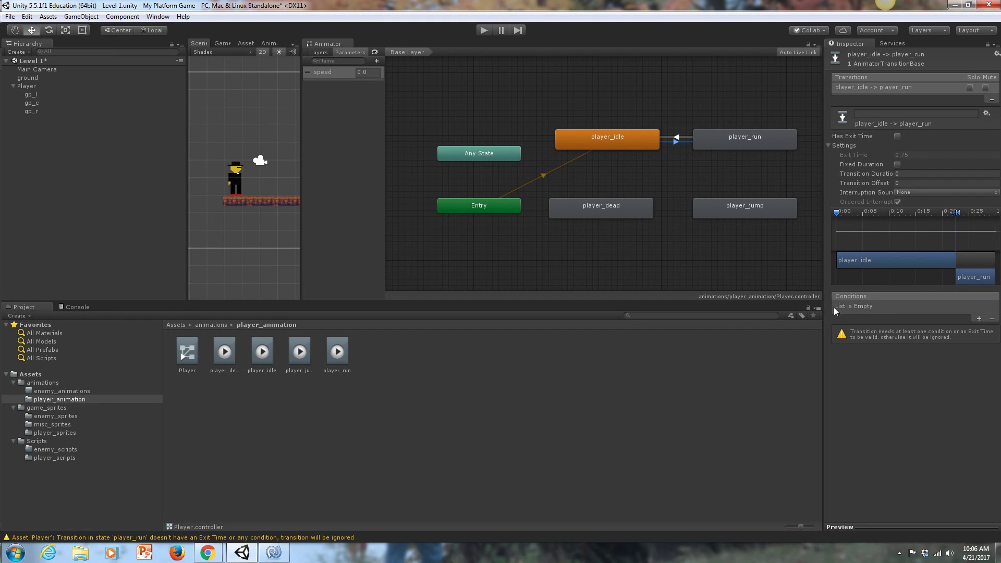
Add the condition speed Greater 0.01 to the idle→run transition
click(979, 320)
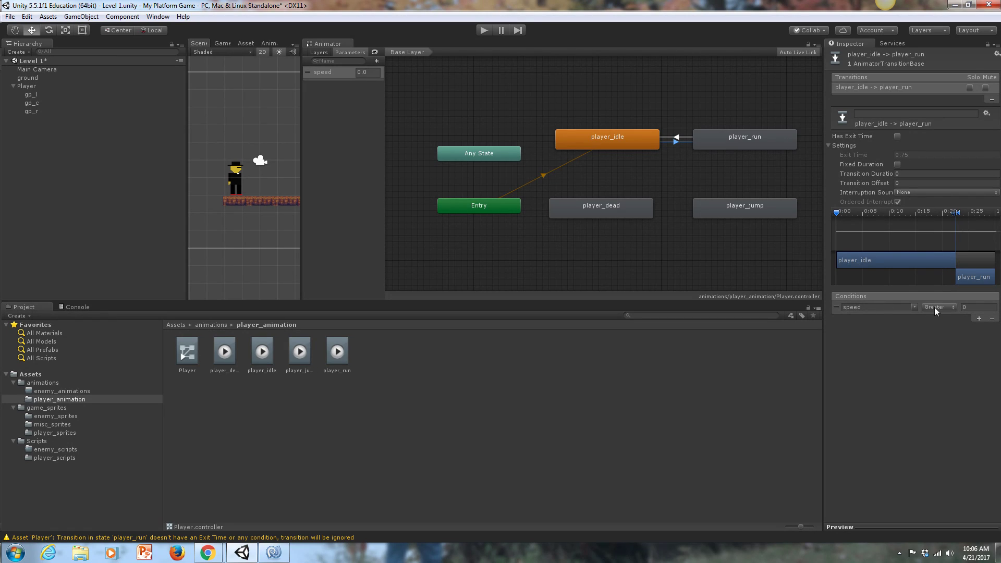
click(970, 306)
text(0.01)
click(672, 140)
Add the condition speed Less 0.01 to the run→idle transition
click(676, 137)
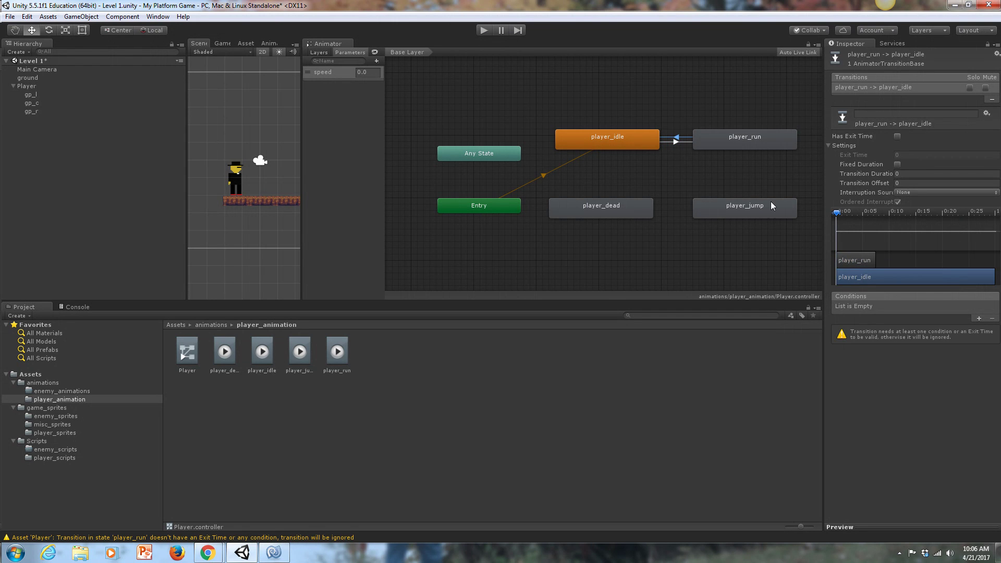
click(979, 319)
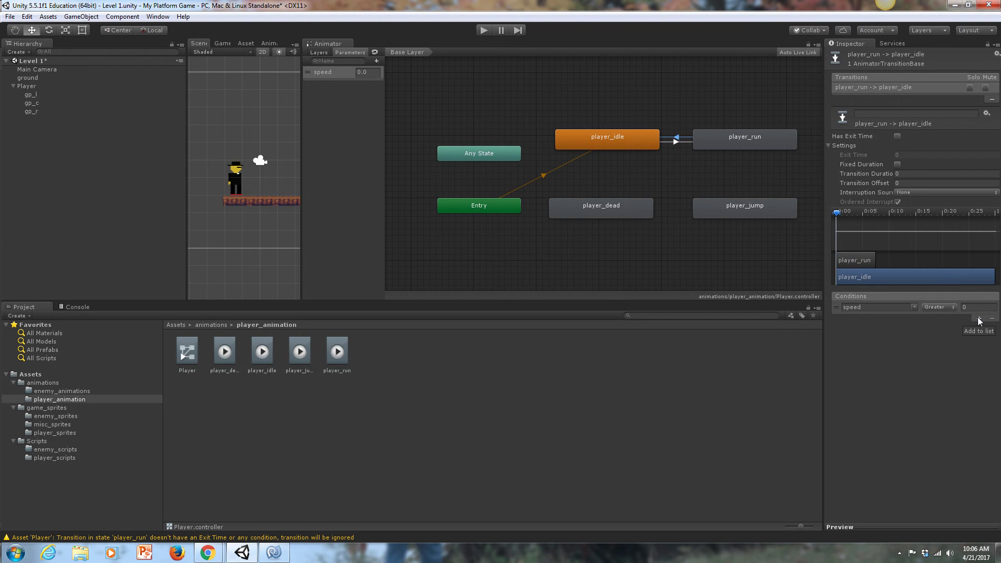
click(935, 308)
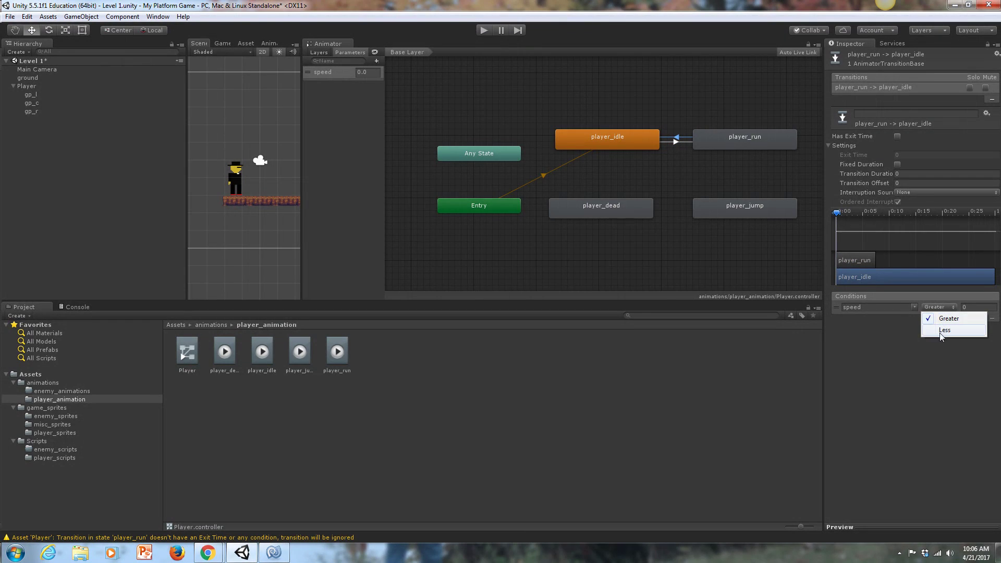
click(940, 331)
click(977, 308)
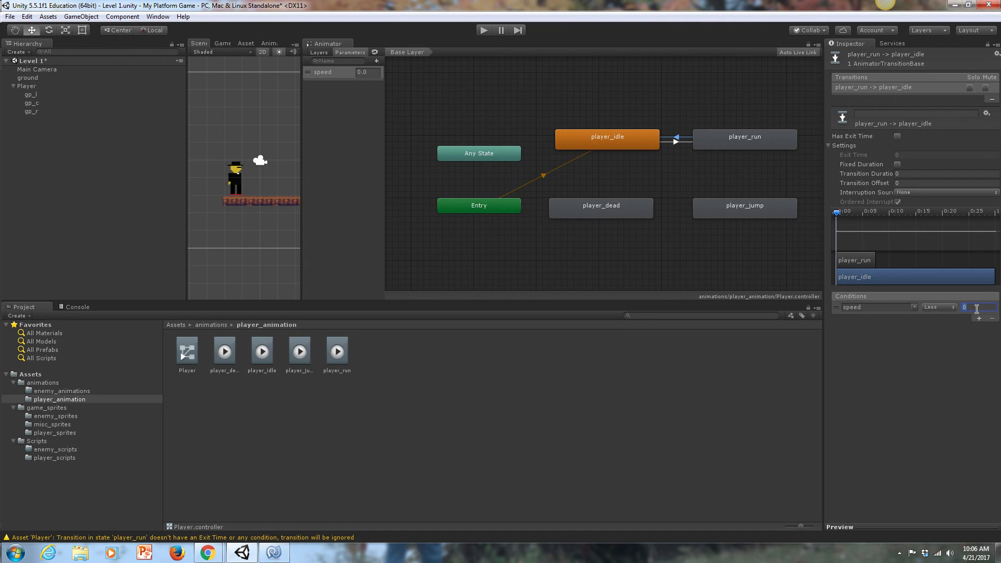
text(.01)
Review the public Animator myAnimator field and its GetComponent<Animator>() assignment in Start()
click(275, 554)
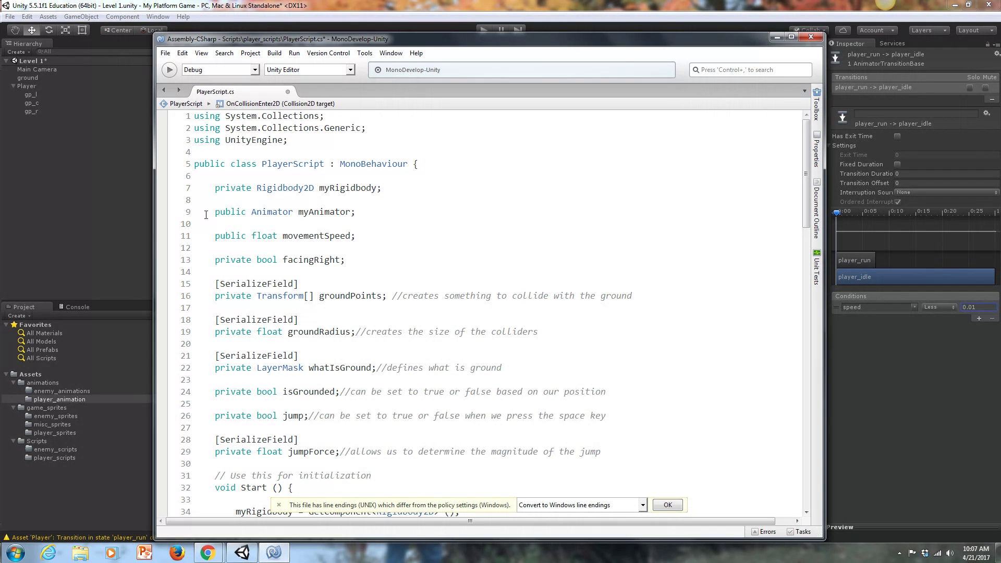
drag(198, 213, 379, 210)
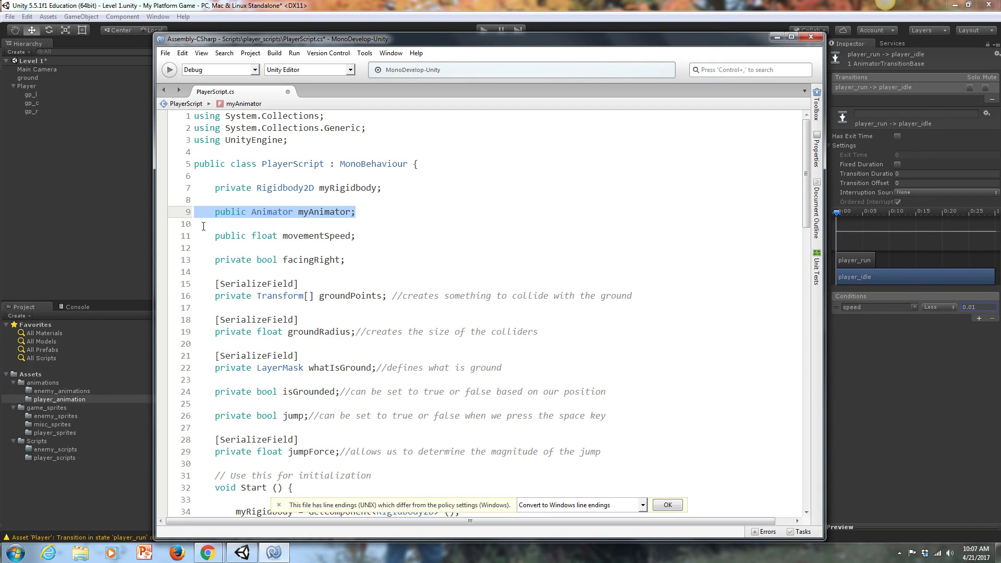
scroll(356, 223, down, 2)
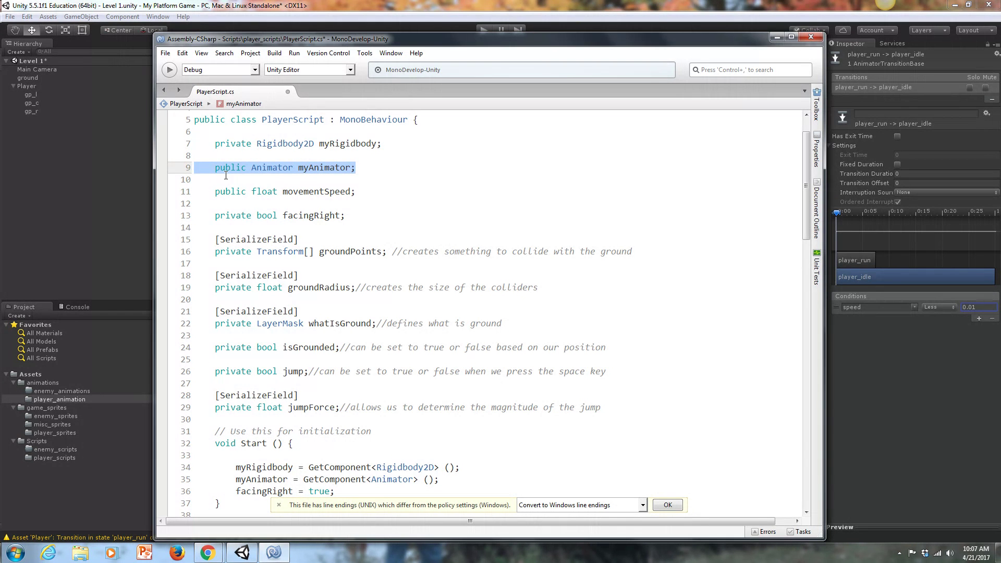
click(209, 171)
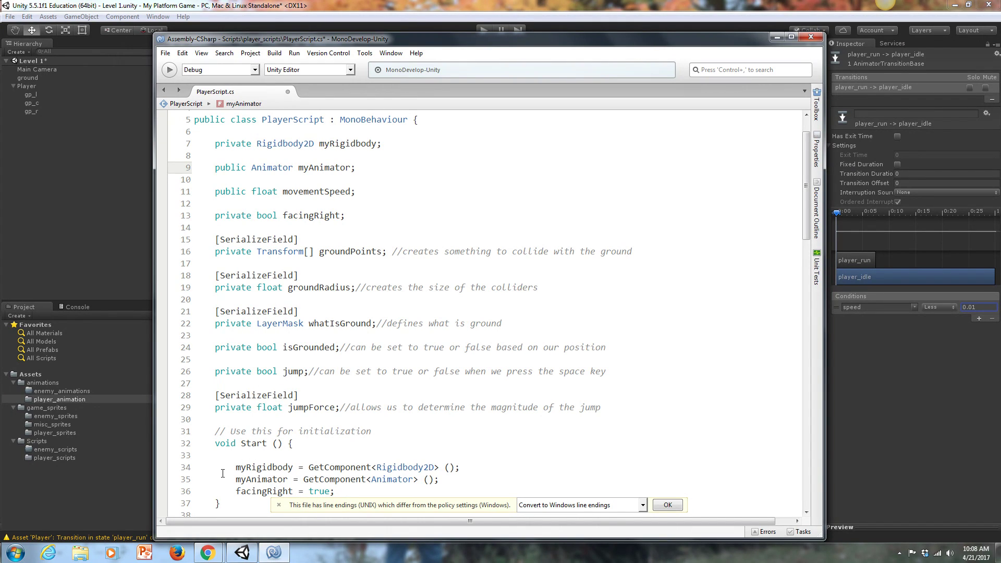
drag(219, 480, 449, 483)
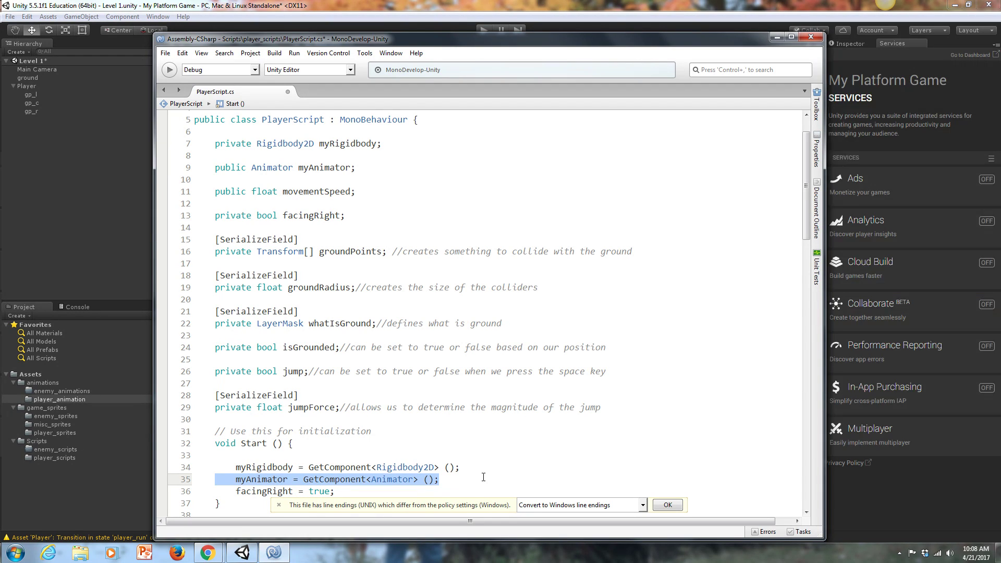
click(849, 39)
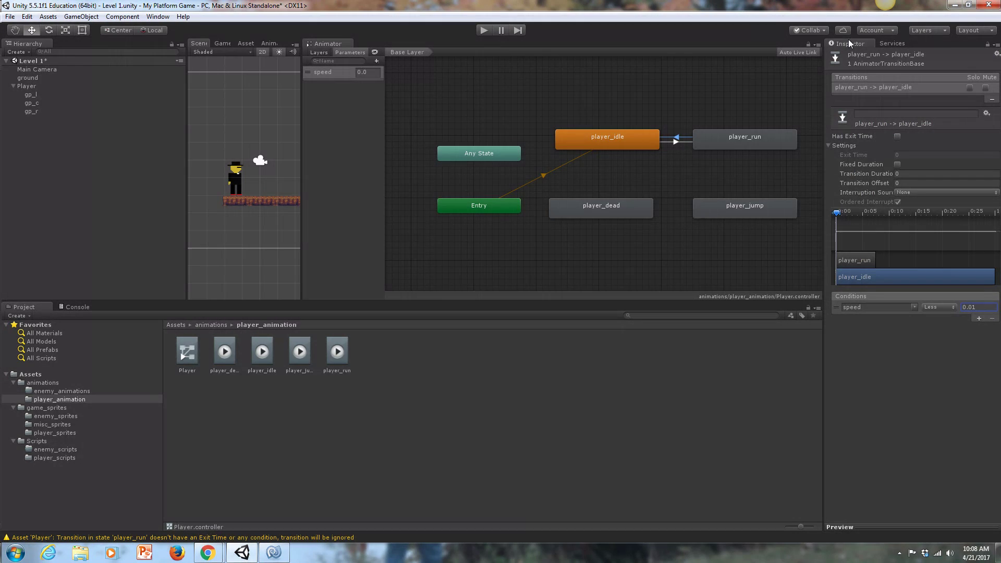
click(274, 552)
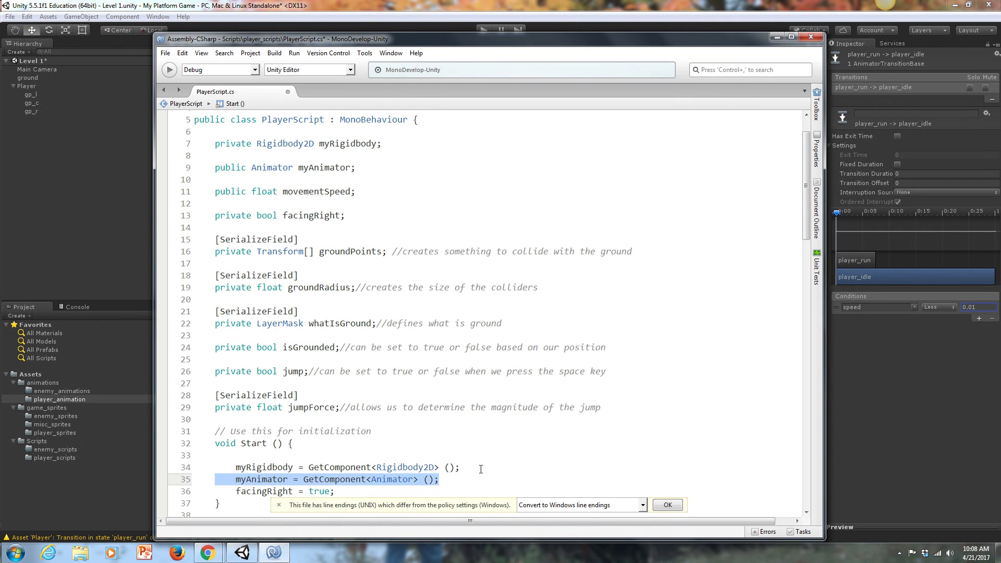
Find the SetFloat call in HandleMovement, examining myAnimator and the speed parameter name
scroll(481, 468, down, 5)
scroll(482, 469, down, 6)
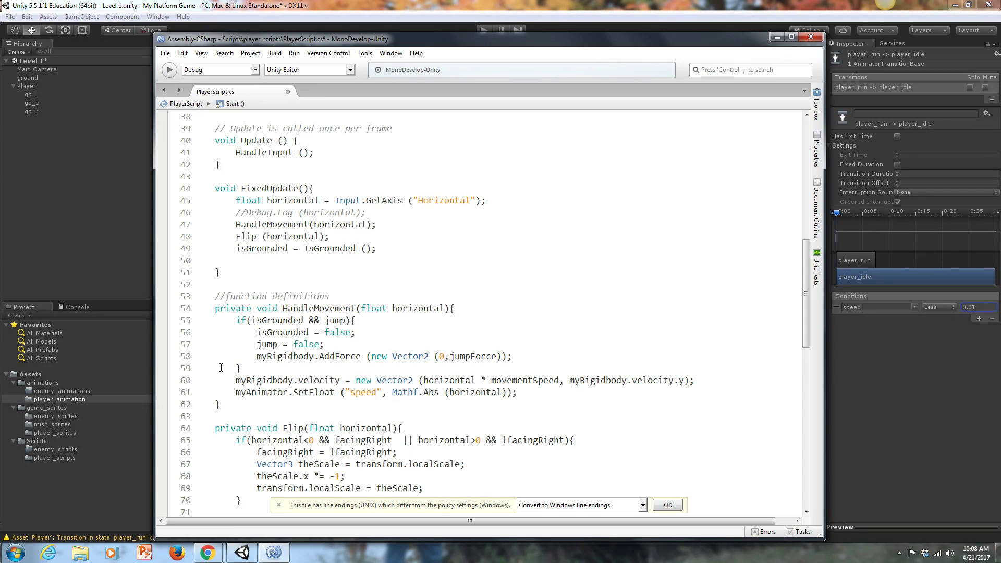
drag(232, 392, 524, 398)
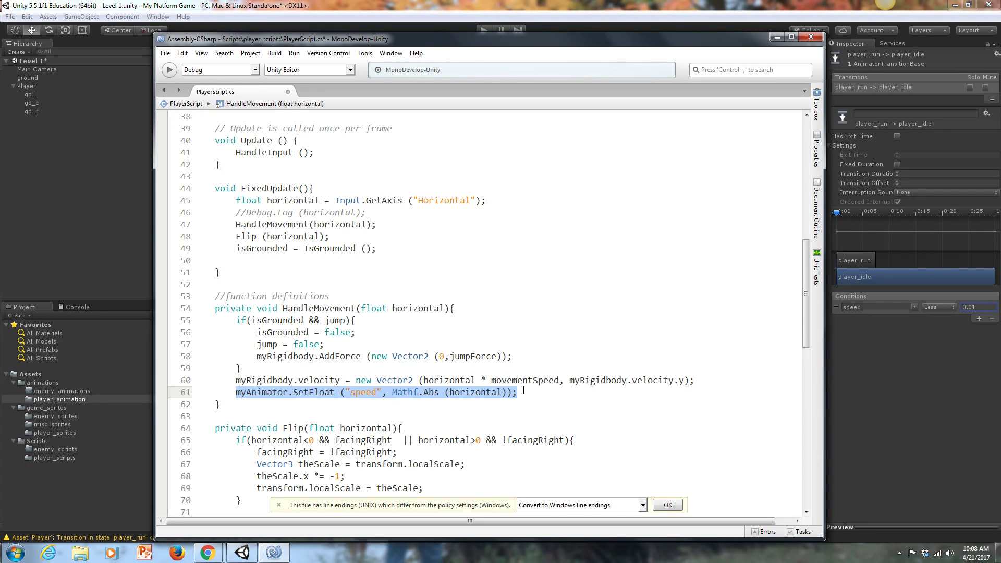
click(528, 393)
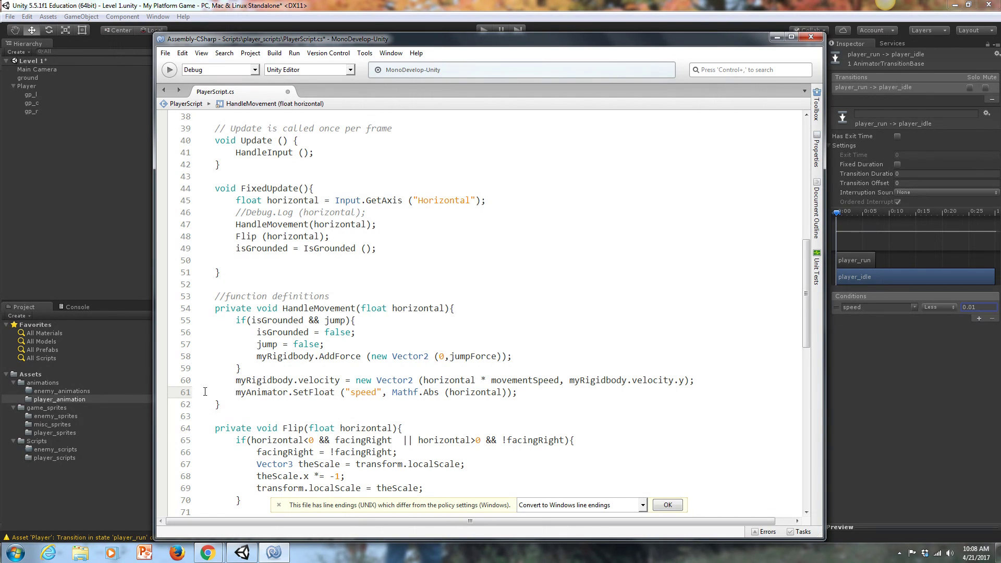
drag(234, 395, 335, 394)
click(344, 392)
drag(344, 392, 381, 392)
Check the Mathf.Abs(horizontal) argument and save PlayerScript.cs with Ctrl+S
drag(429, 40, 438, 17)
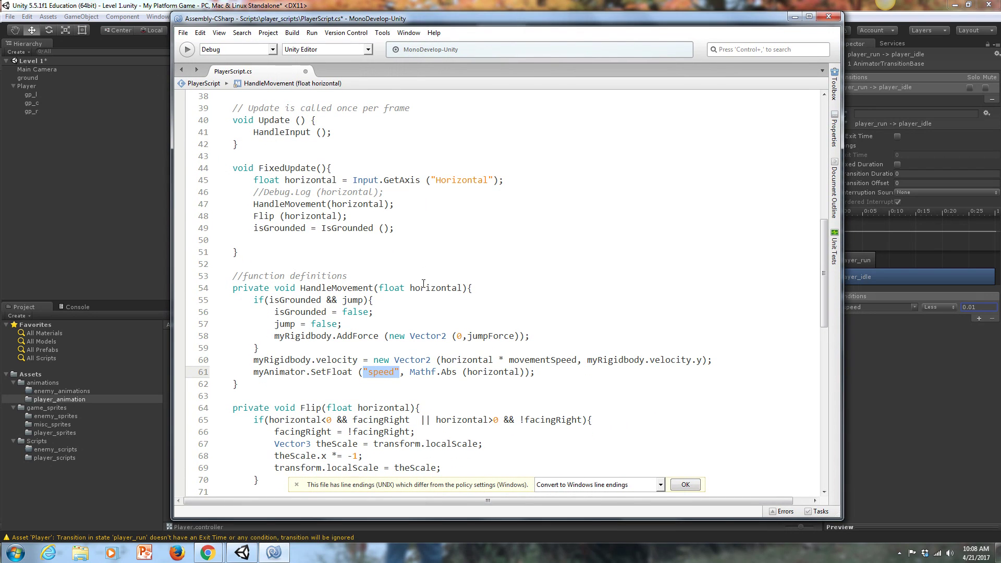
drag(408, 373, 523, 372)
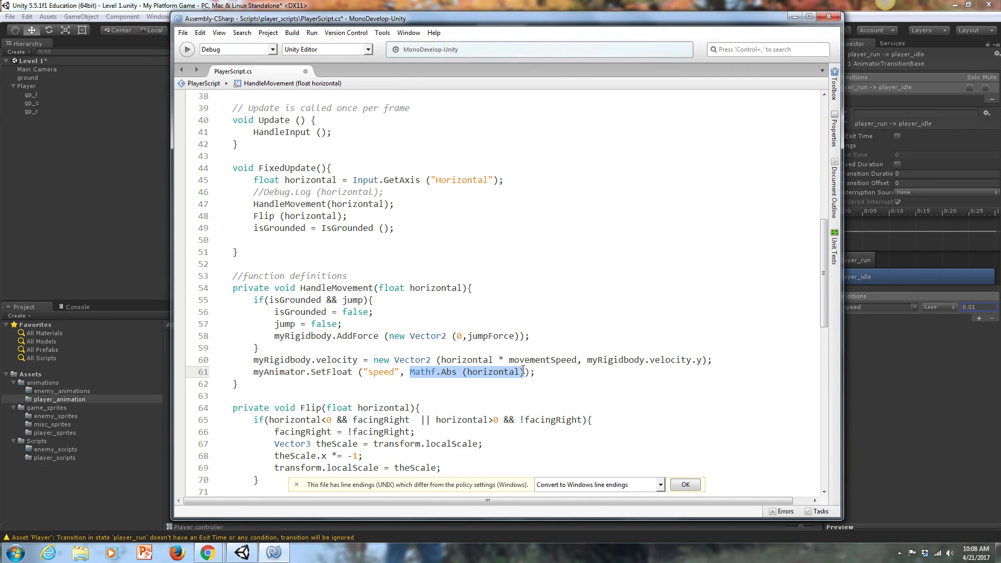
click(460, 372)
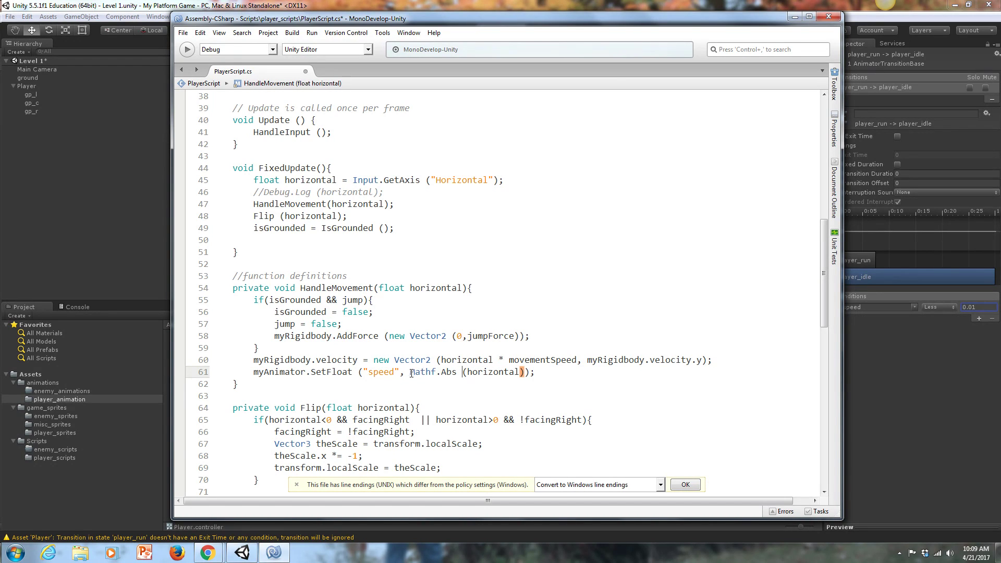
drag(410, 372, 520, 371)
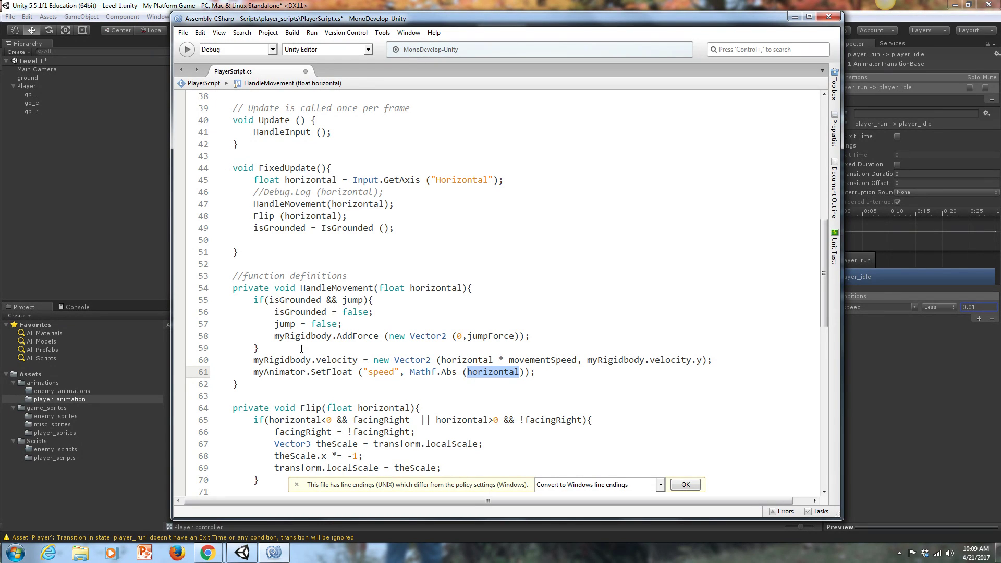
key(ctrl+s)
Play-test with the Left/Right arrow keys, watching speed reach 0.6 to switch idle to player_run, then stop
click(134, 220)
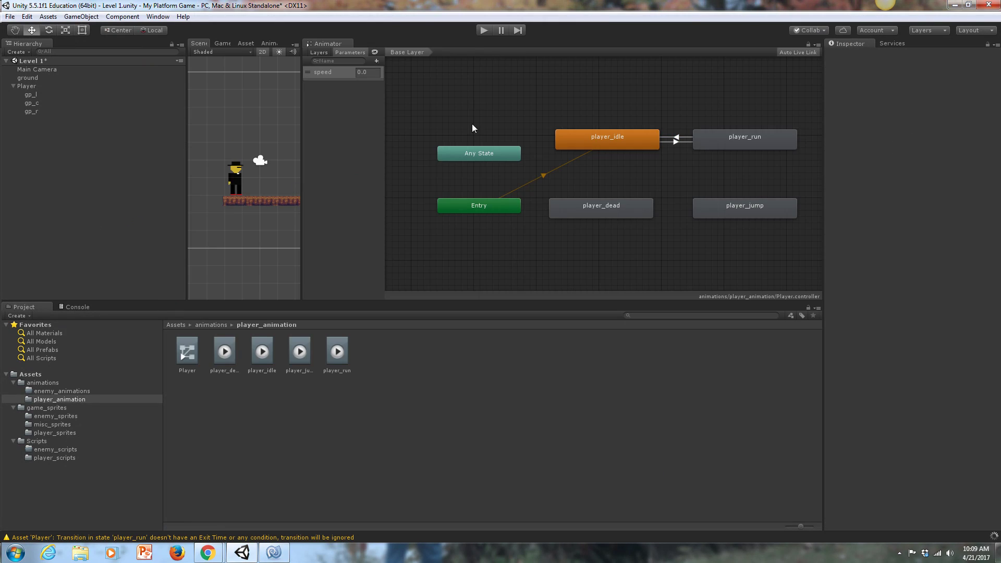
click(483, 30)
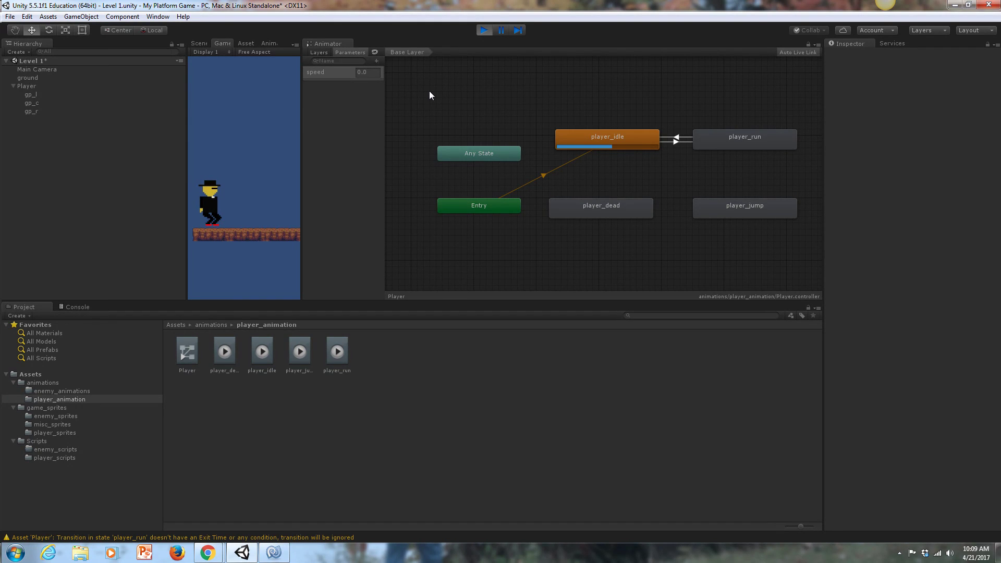
key(Right)
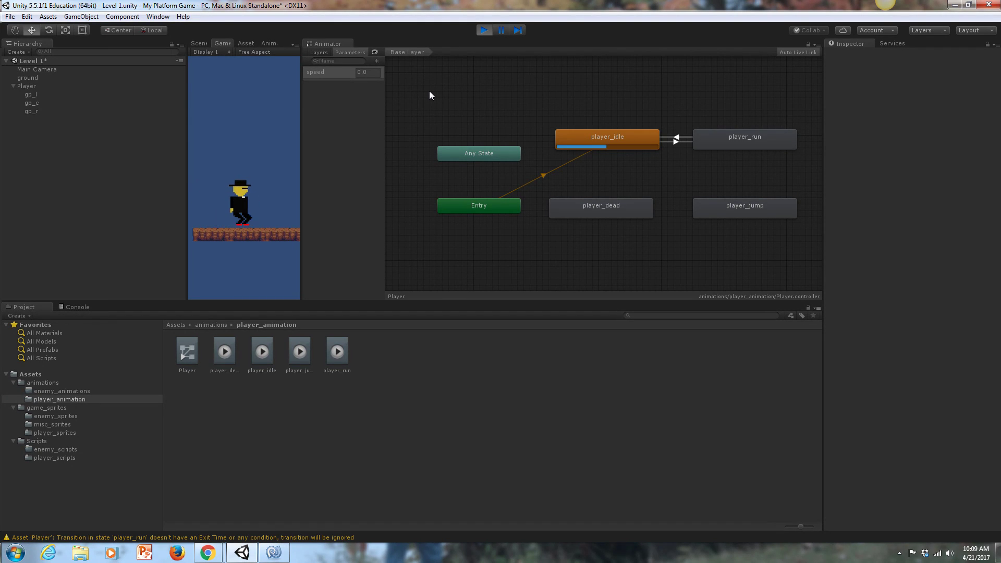
key(Right)
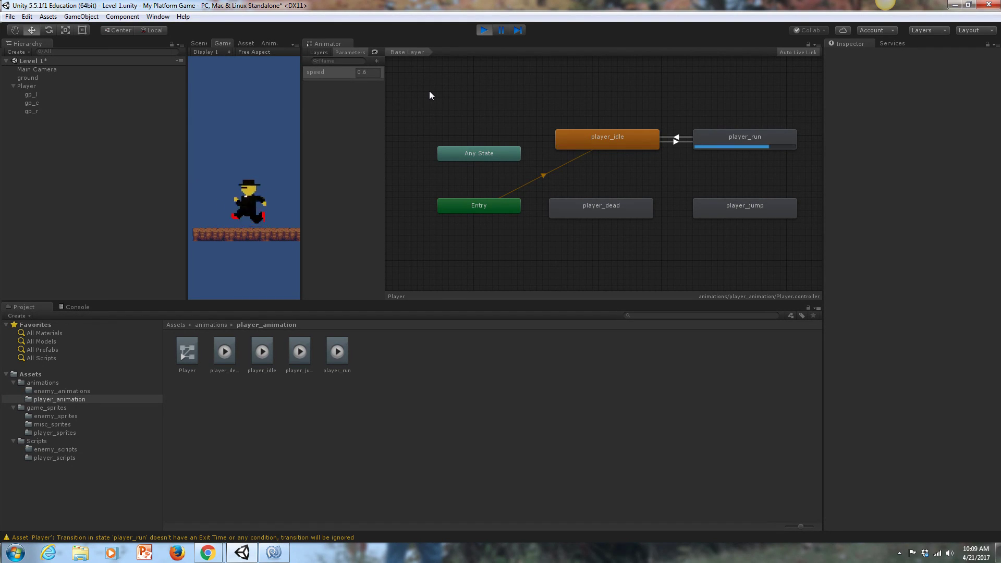
key(Right)
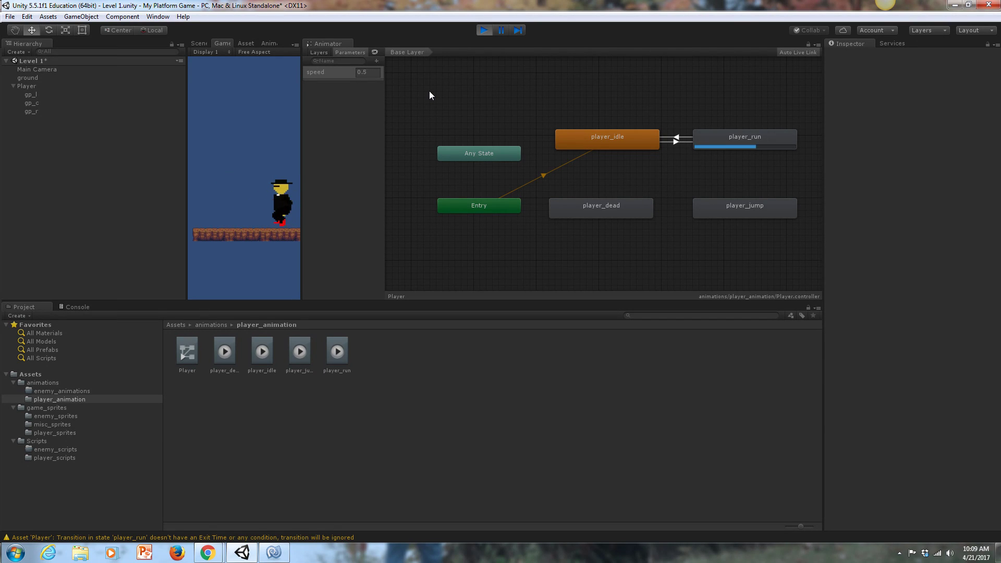
key(Left)
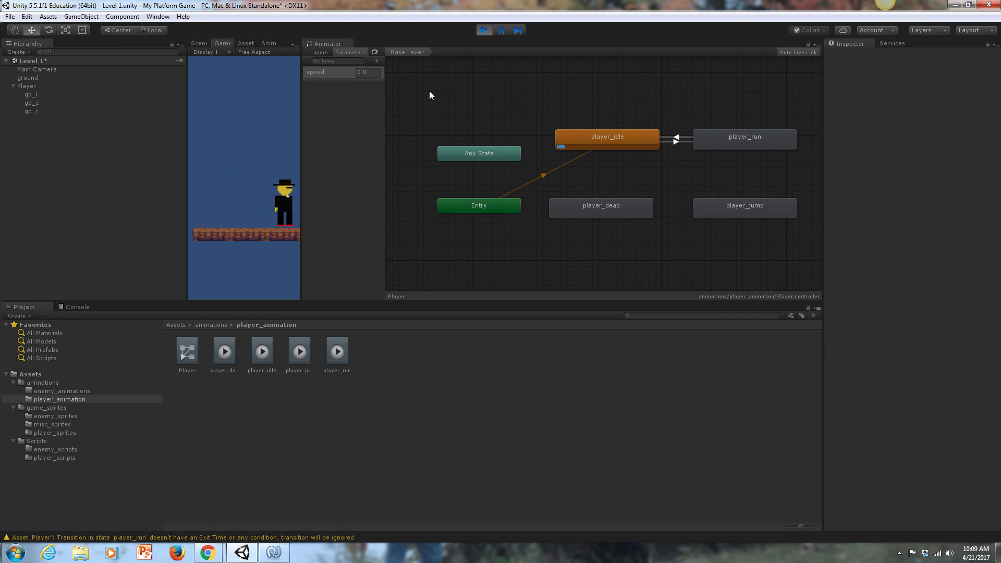
key(Left)
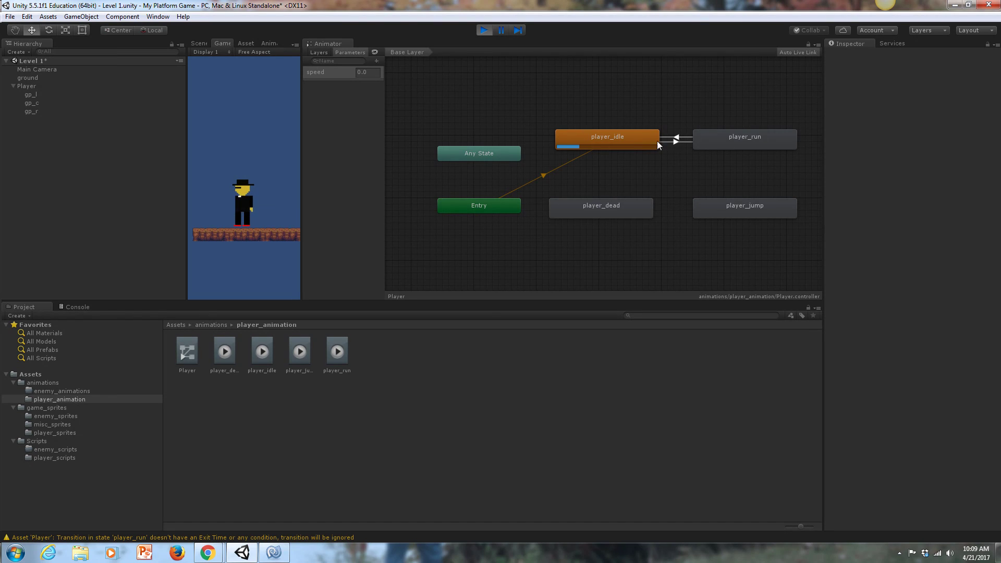
click(483, 31)
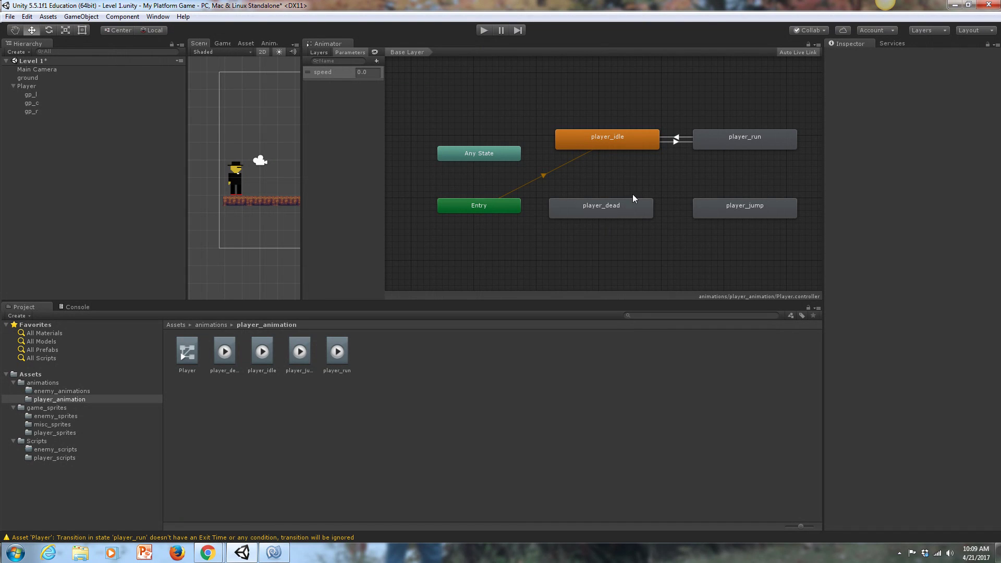
Make transitions from player_idle to player_jump and from player_run to player_jump
right_click(637, 141)
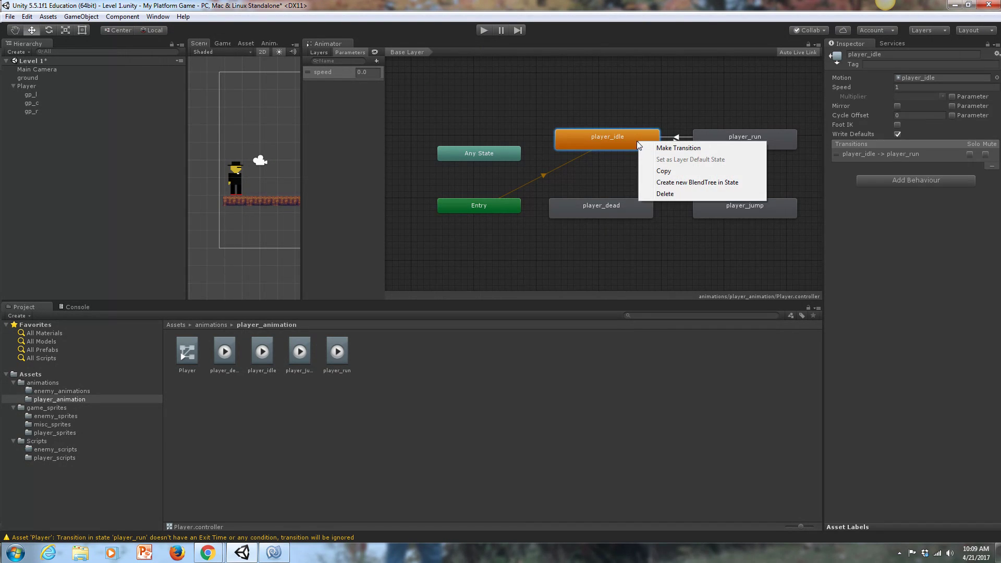
click(682, 148)
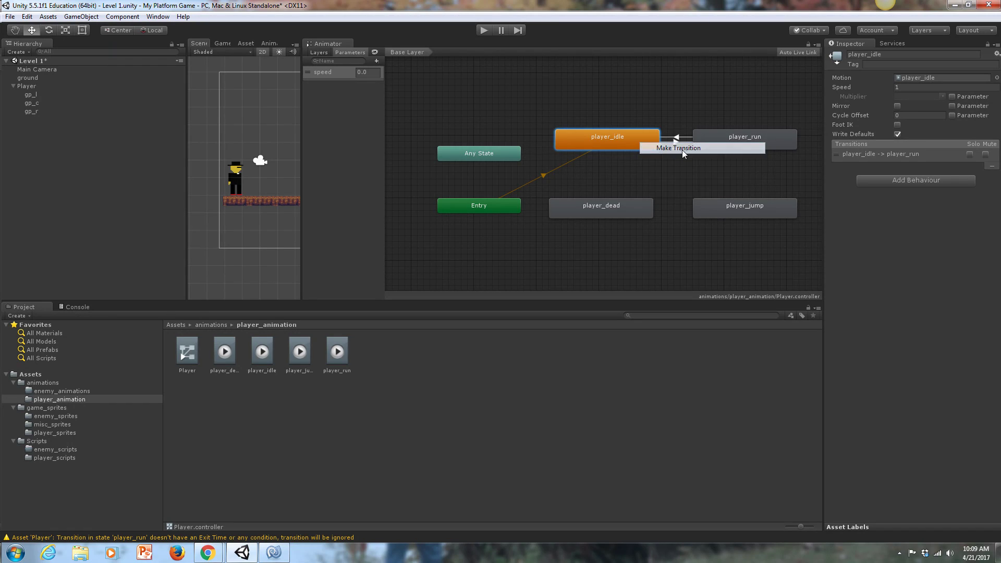
click(715, 211)
click(746, 140)
right_click(746, 141)
click(754, 147)
click(748, 199)
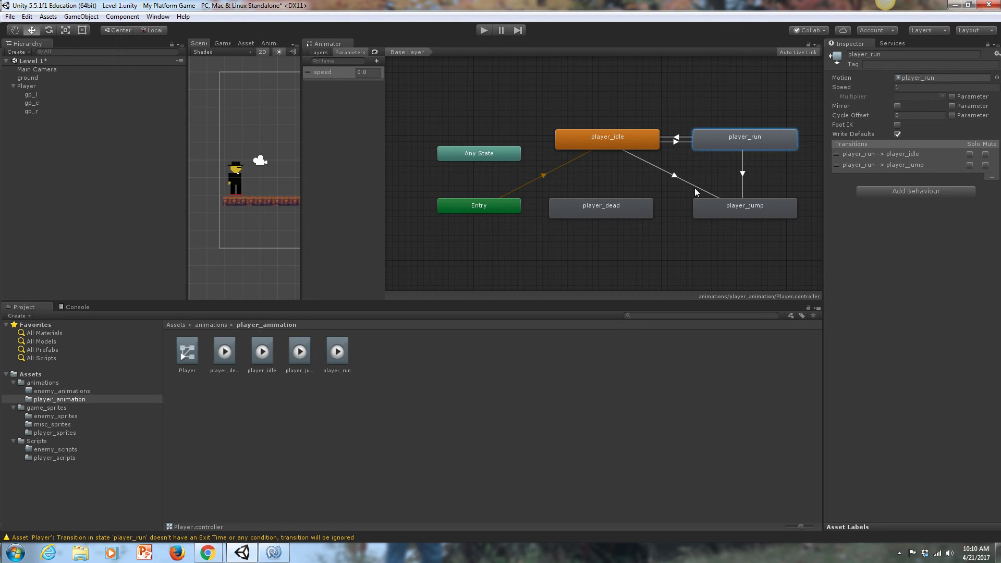
Make a transition from player_jump back to player_idle
right_click(733, 203)
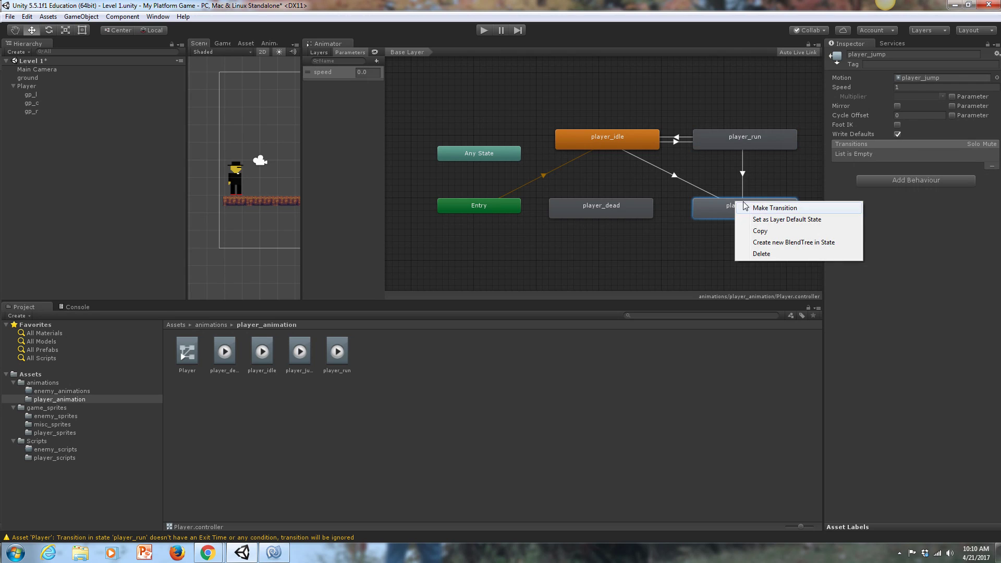
click(752, 205)
click(652, 147)
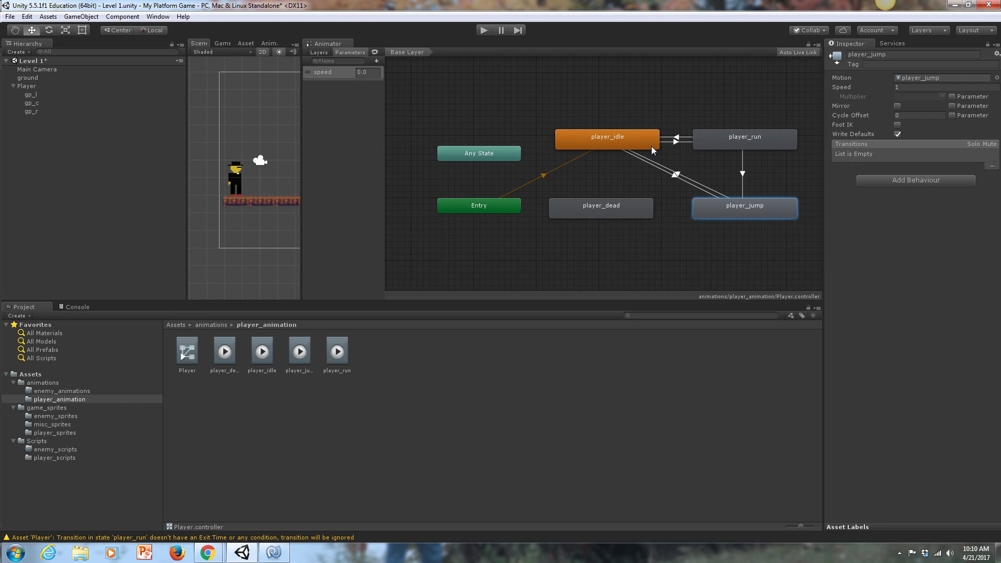
click(622, 138)
Add a Bool 'jumping' and set run-to-jump: no exit time or fixed duration, duration 0, jumping condition
click(376, 61)
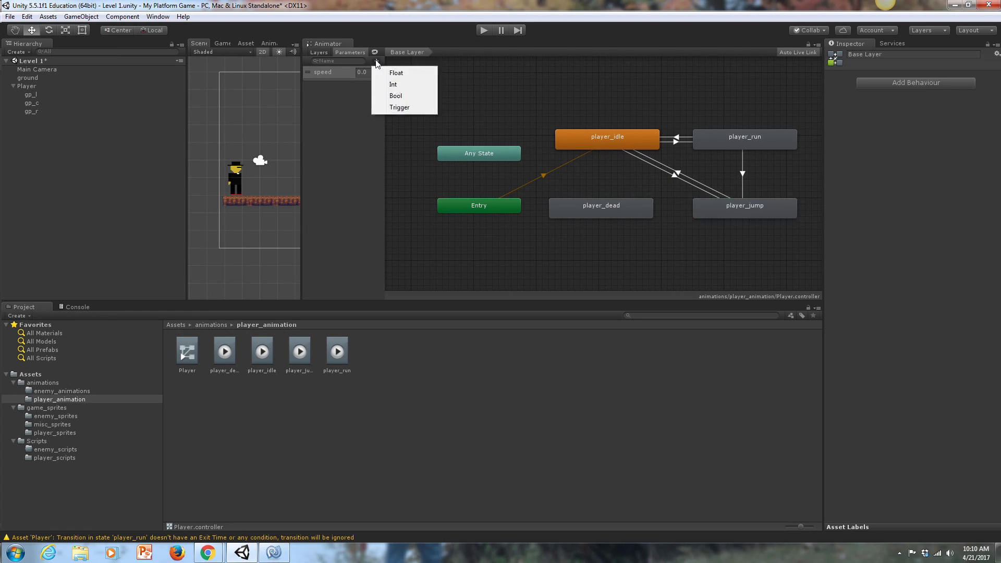
click(395, 97)
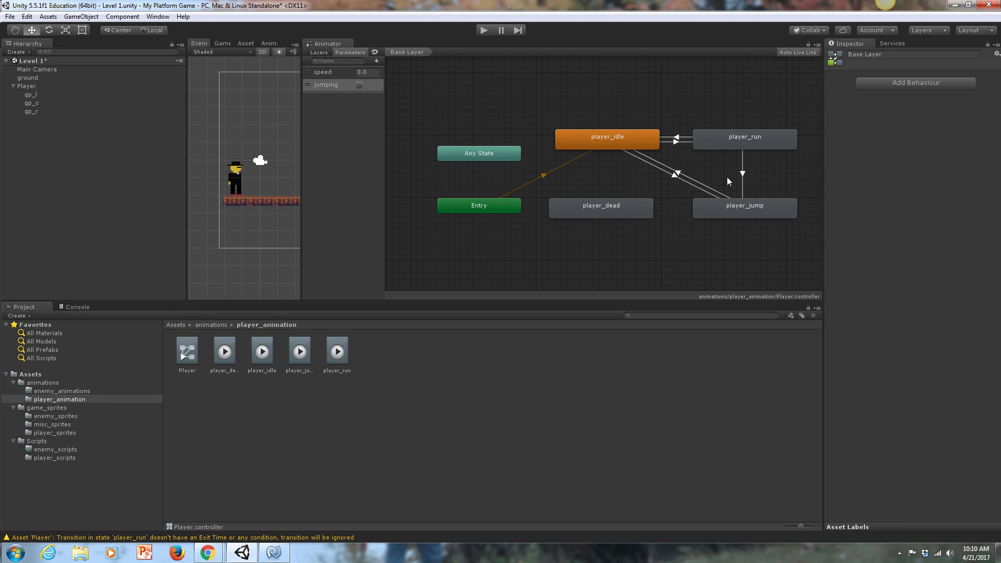
click(742, 171)
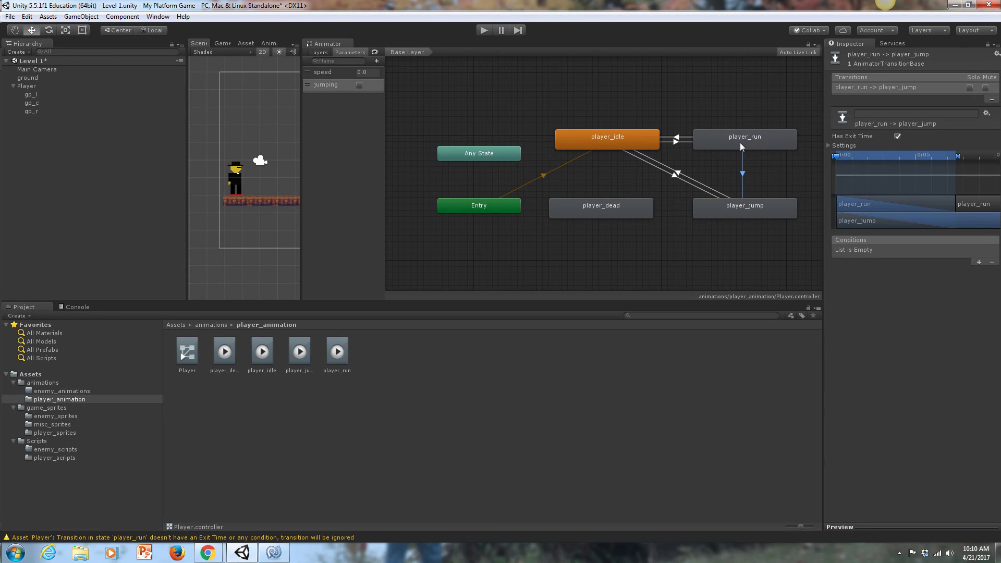
click(898, 136)
click(834, 146)
click(897, 165)
click(897, 174)
text(0)
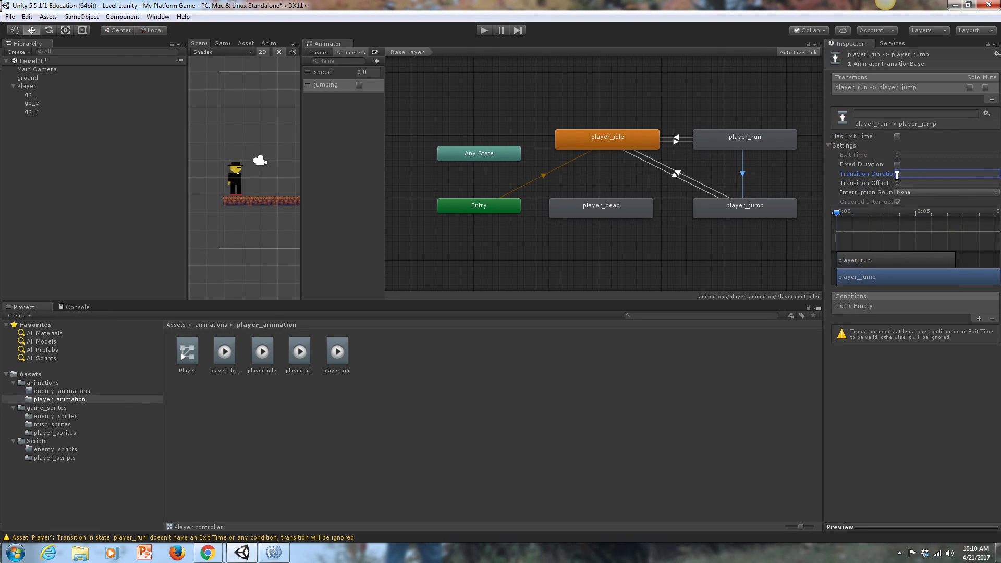
click(743, 173)
click(978, 319)
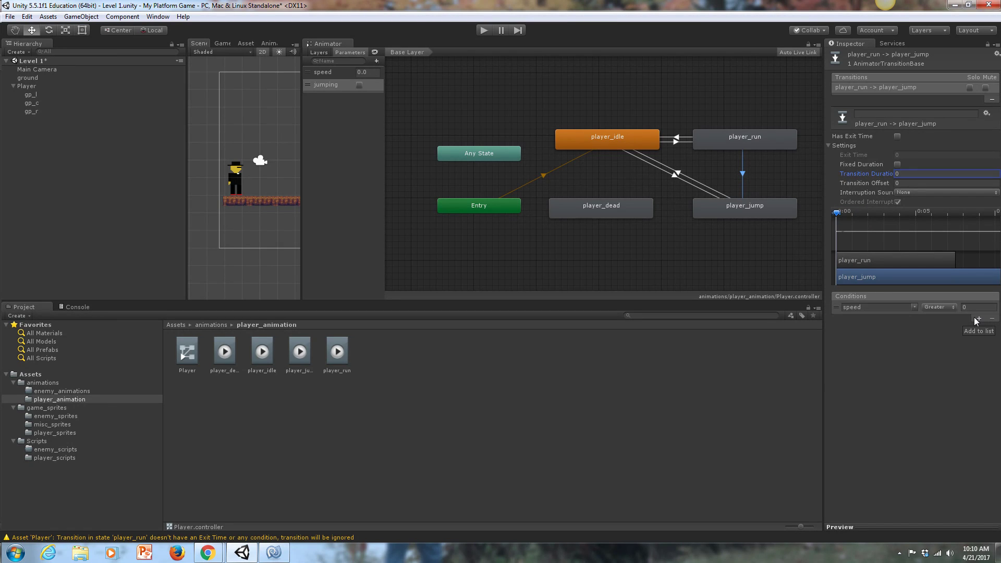
click(913, 308)
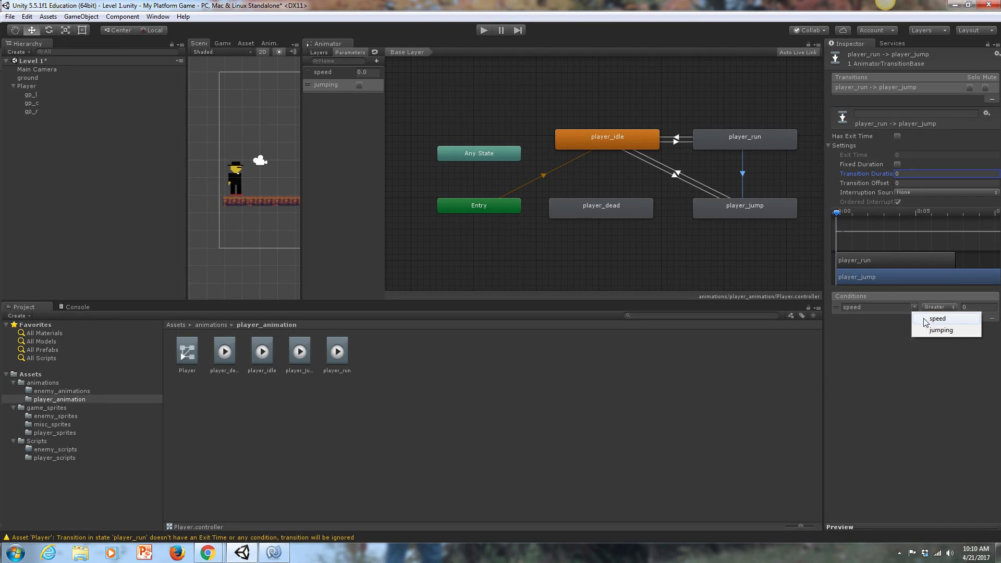
click(941, 330)
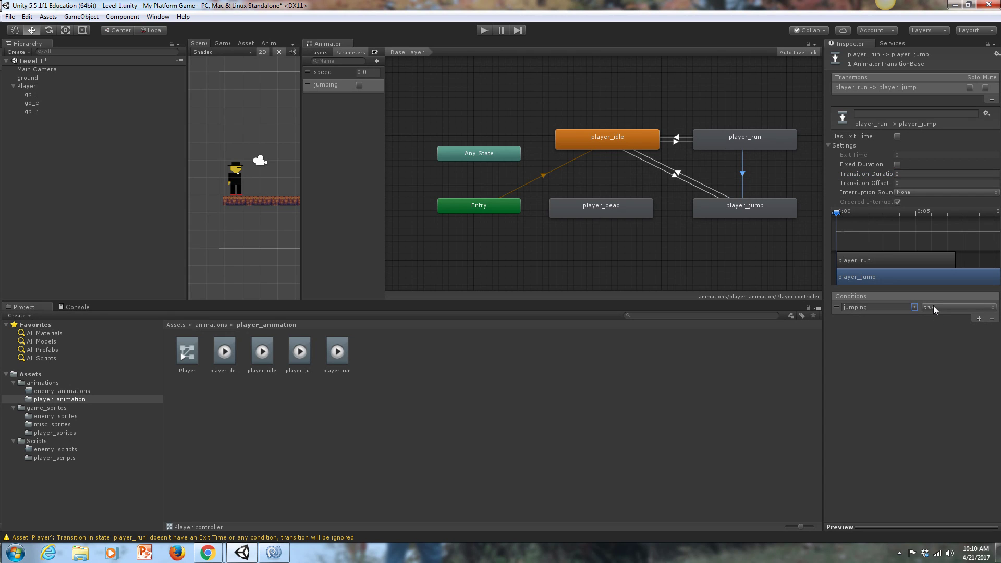
Give the idle-to-jump transition no exit time or fixed duration, duration 0, and a jumping condition
click(673, 177)
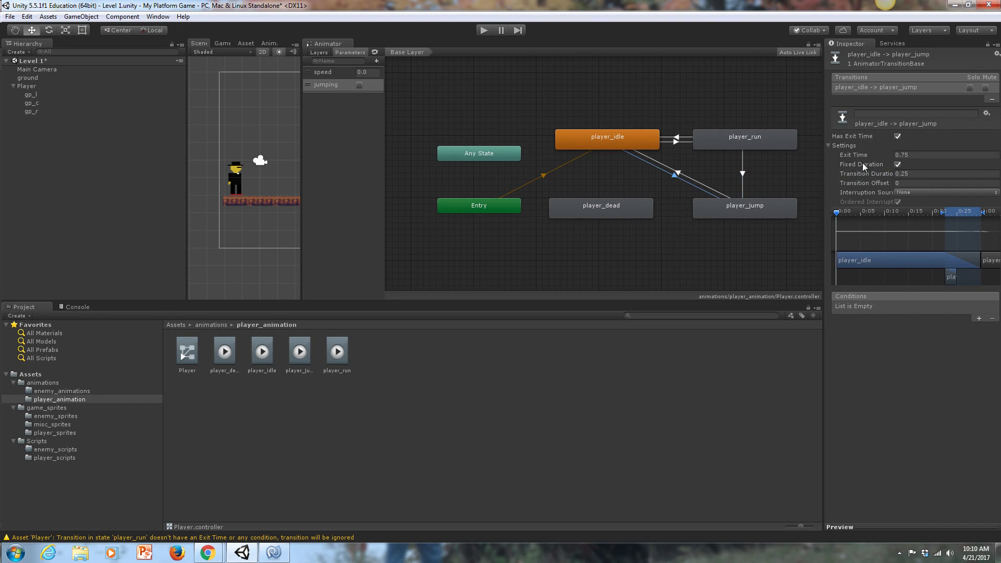
click(897, 136)
click(897, 164)
click(899, 173)
text(0)
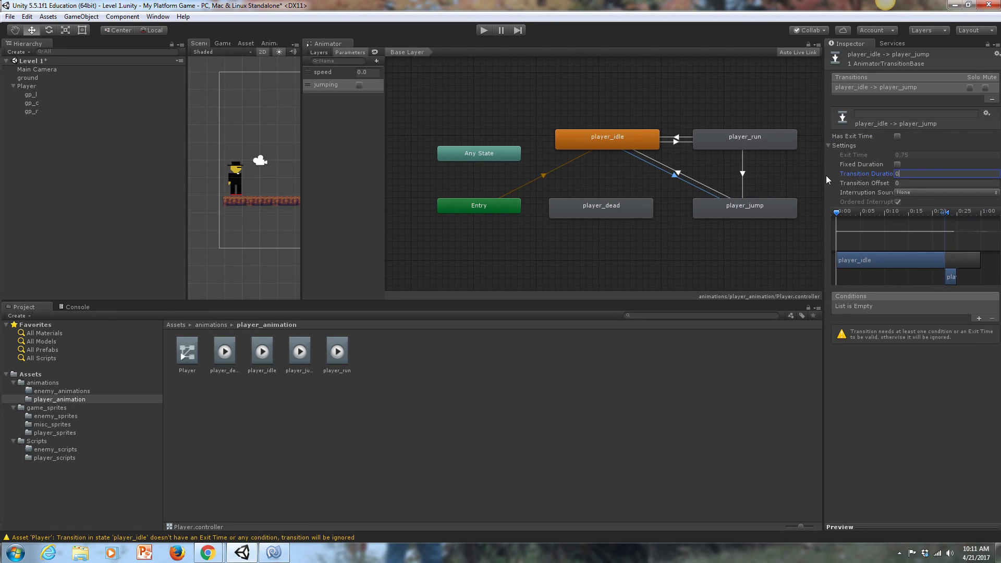
click(978, 319)
click(916, 307)
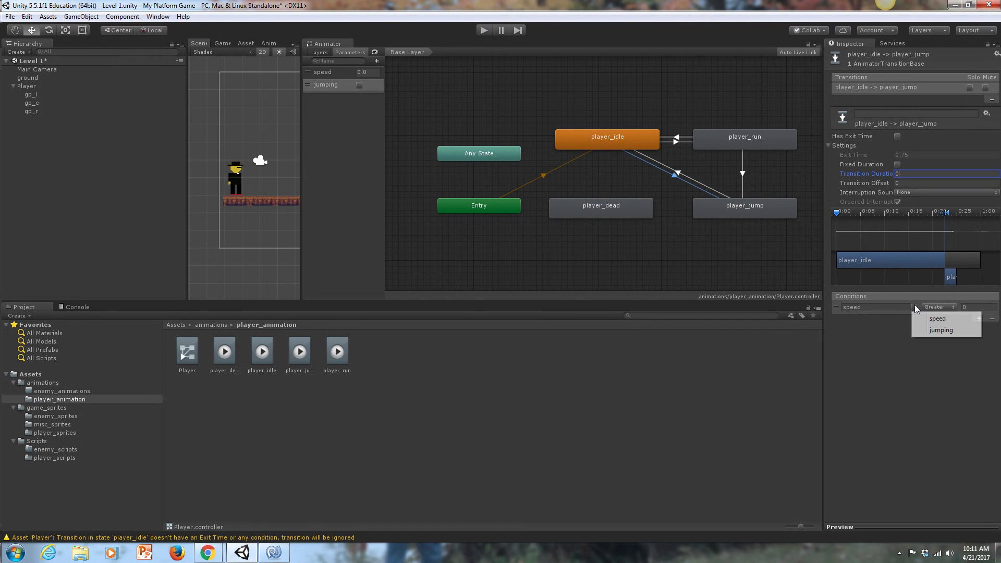
click(922, 332)
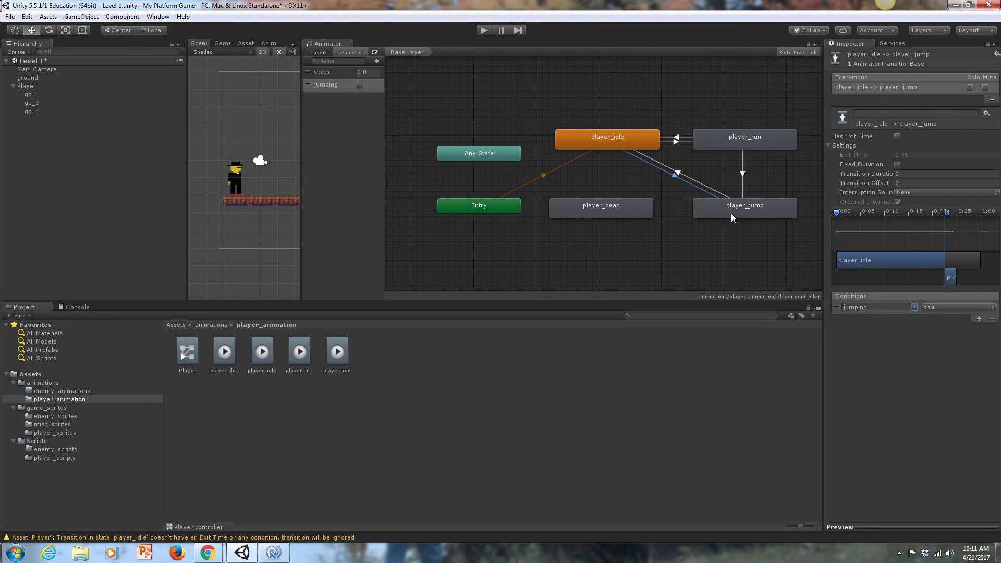
Give the jump-to-idle transition no exit time or fixed duration, duration 0, and condition jumping false
click(720, 192)
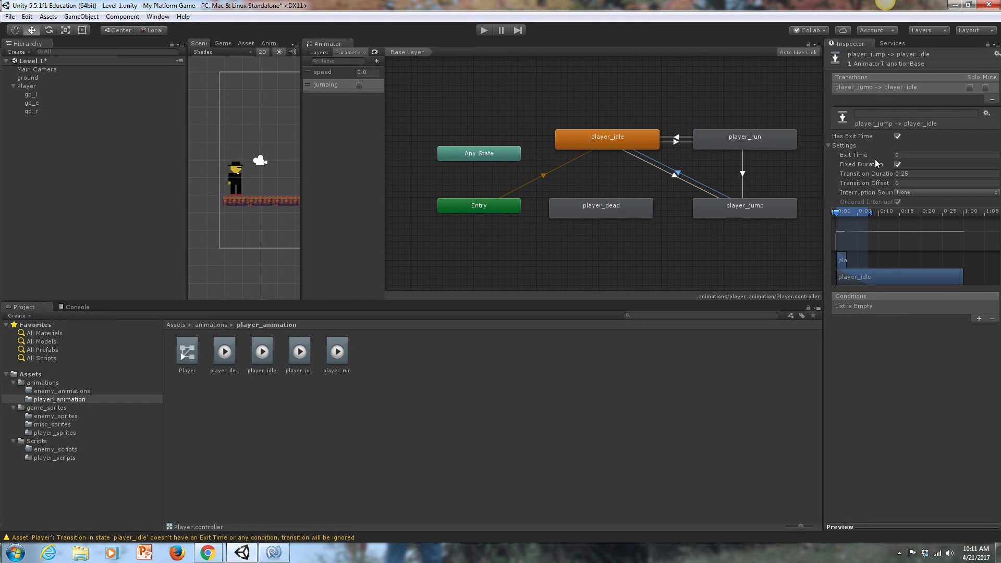
click(897, 137)
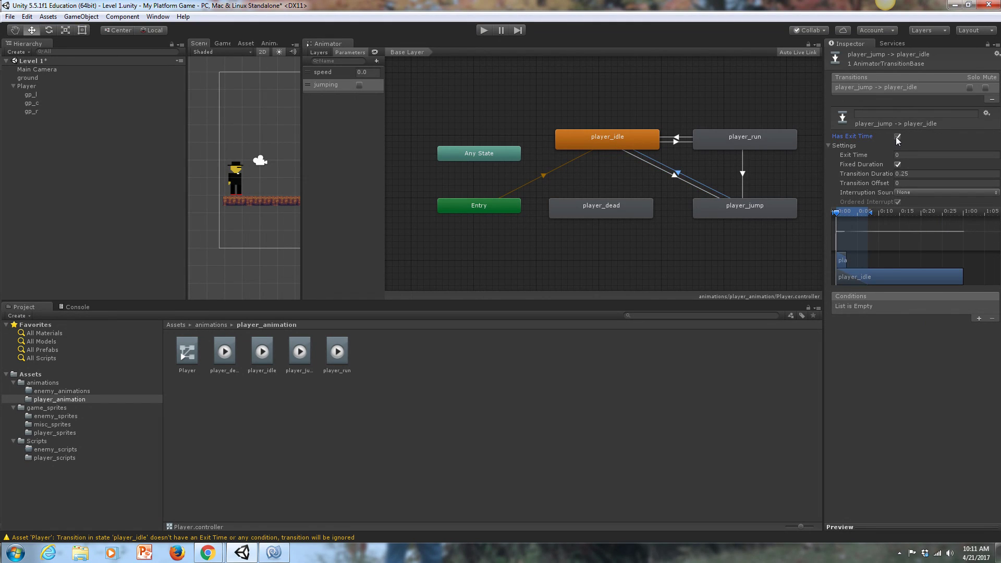
click(897, 164)
click(899, 174)
text(0)
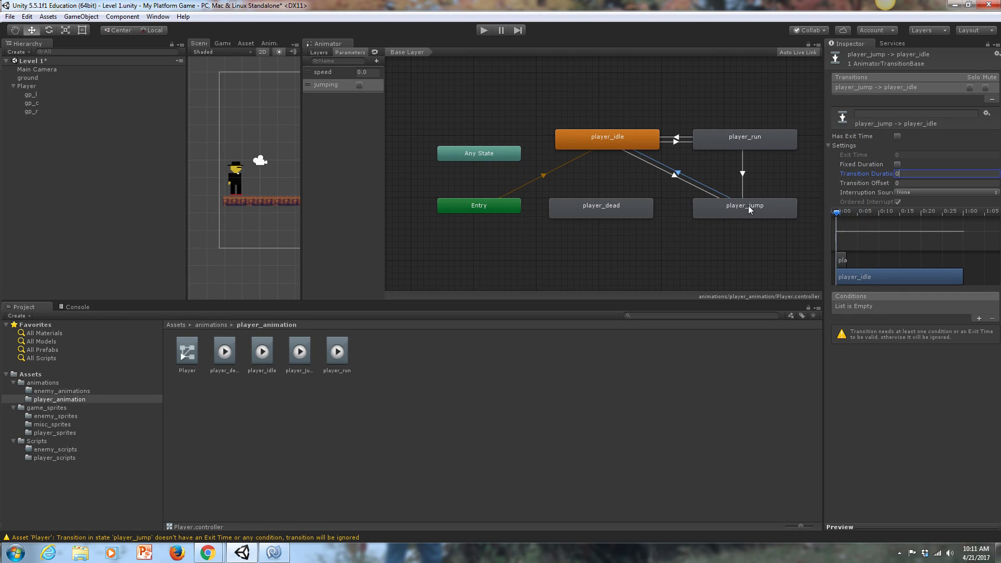
click(979, 318)
click(914, 307)
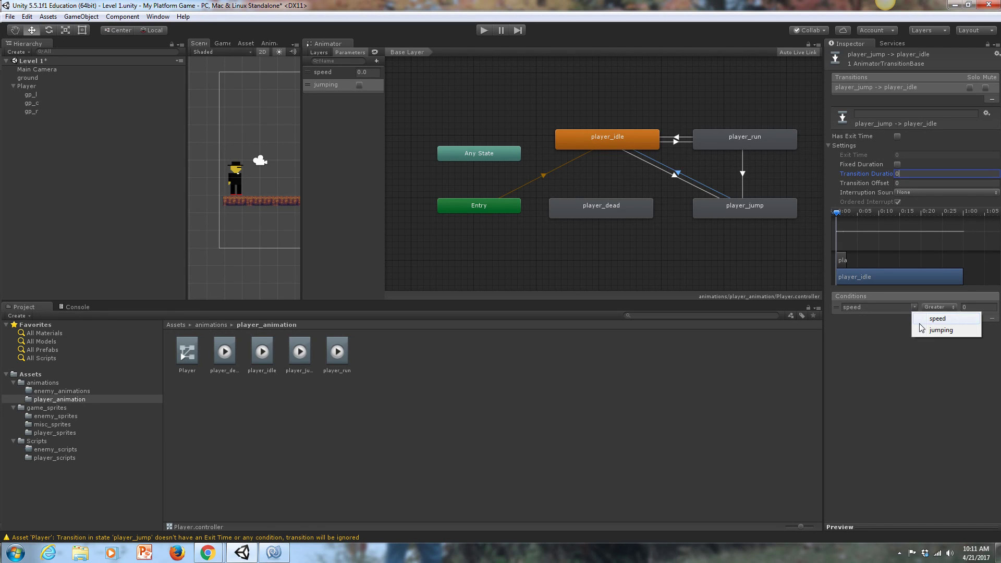
click(941, 330)
click(951, 307)
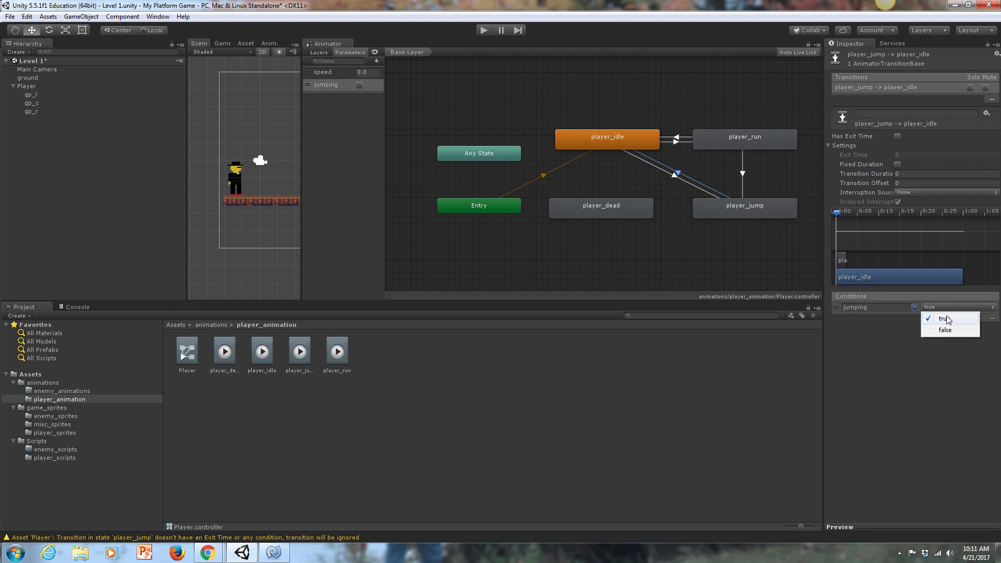
click(944, 329)
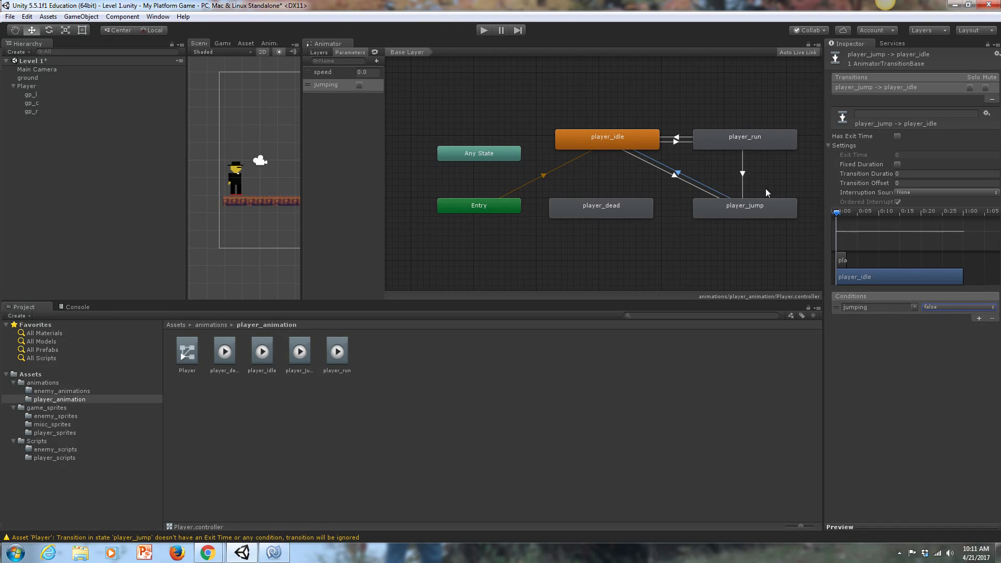
click(272, 553)
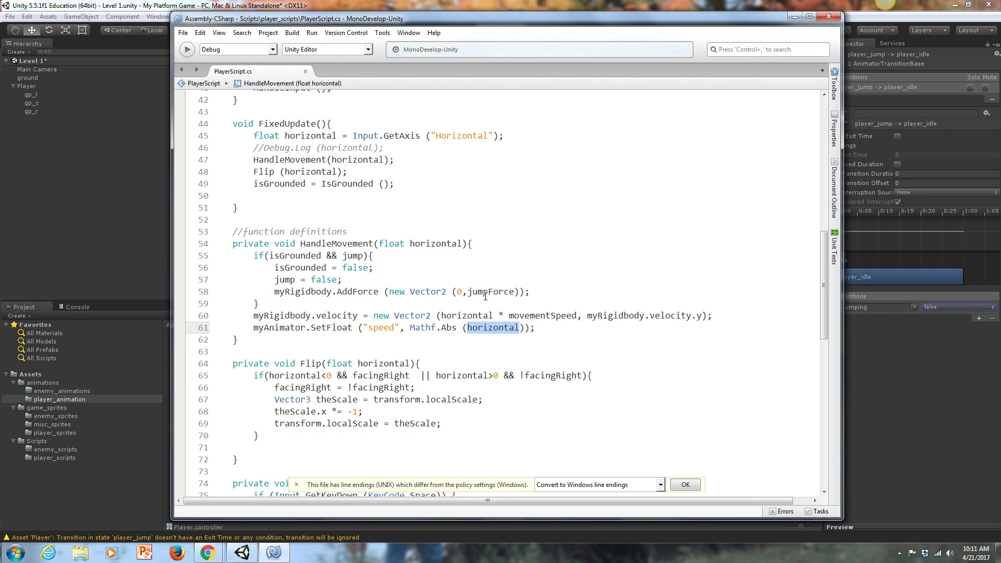
scroll(485, 296, down, 1)
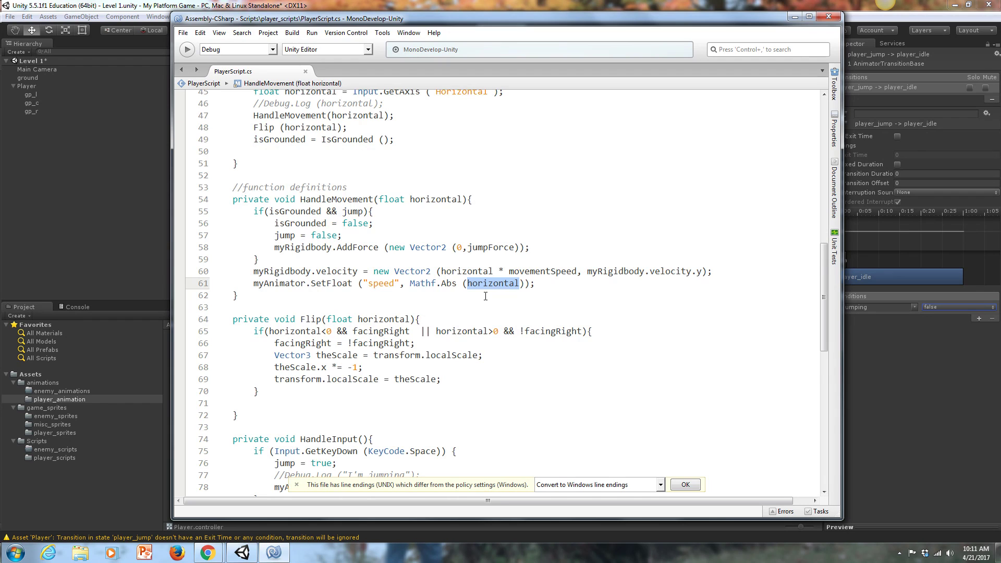
scroll(485, 296, down, 2)
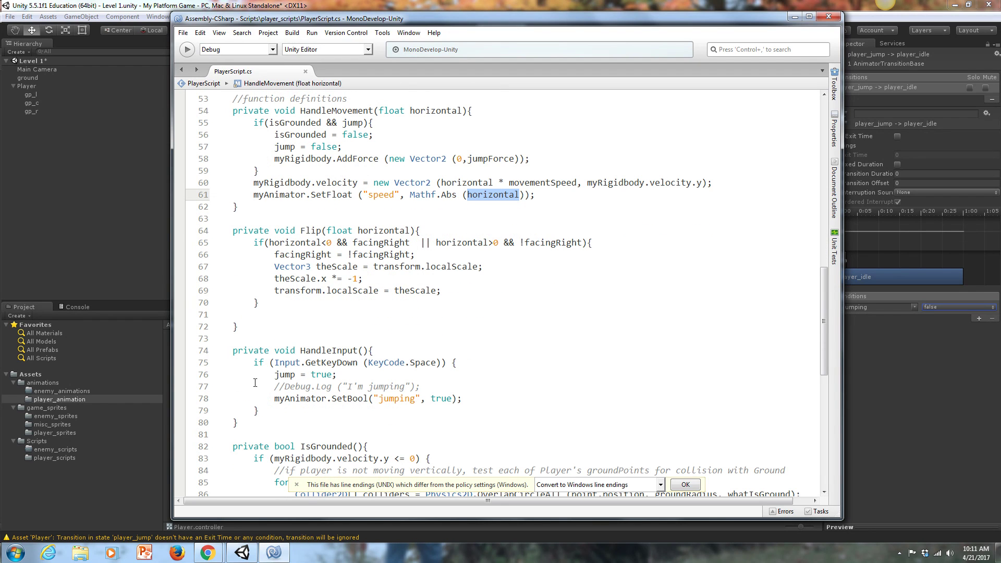
click(263, 399)
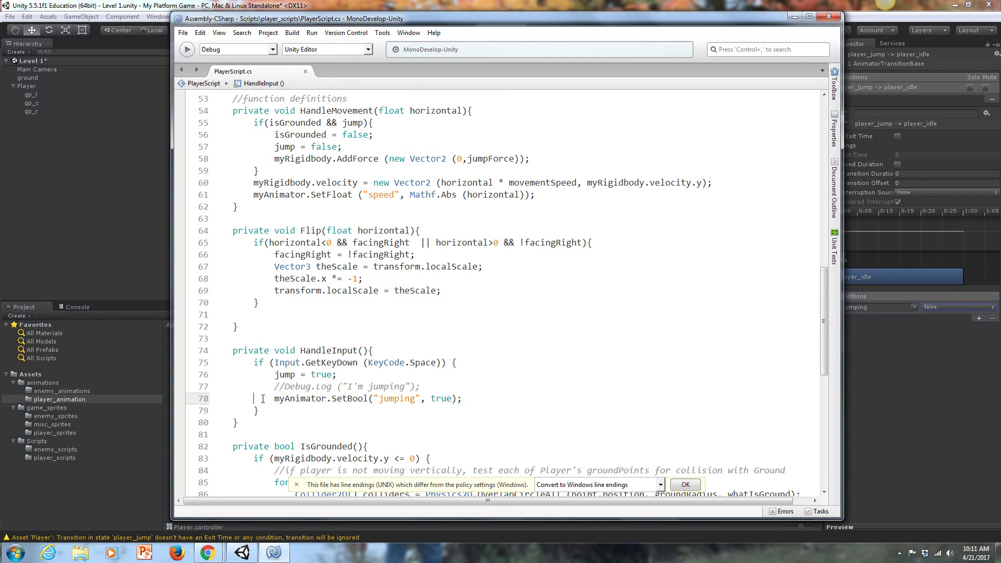
click(263, 399)
drag(273, 386, 463, 391)
click(270, 402)
drag(373, 398, 452, 399)
click(476, 400)
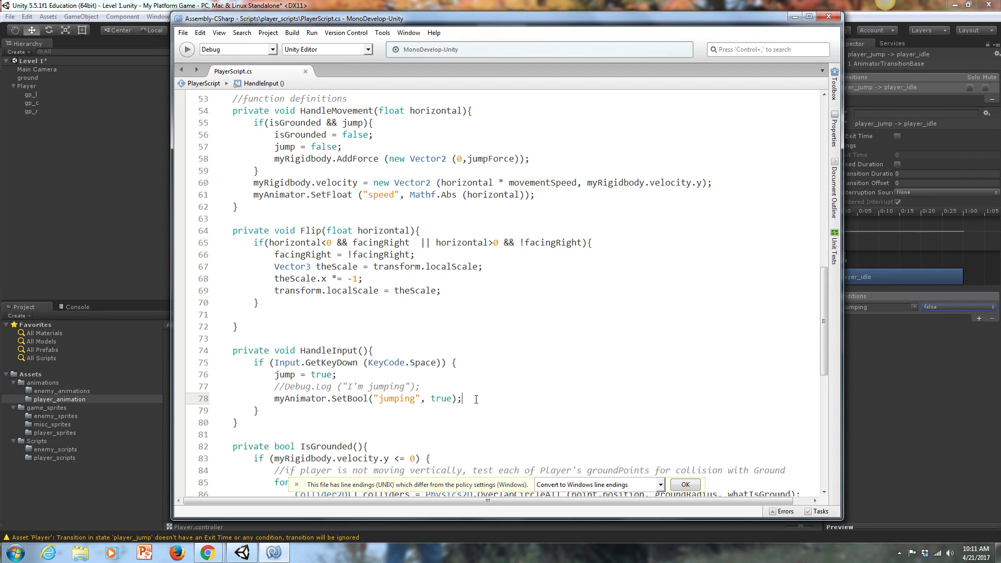
Play-test running and jumping with Right and Space, finding jumping stays true and the animator sticks in player_jump
click(123, 159)
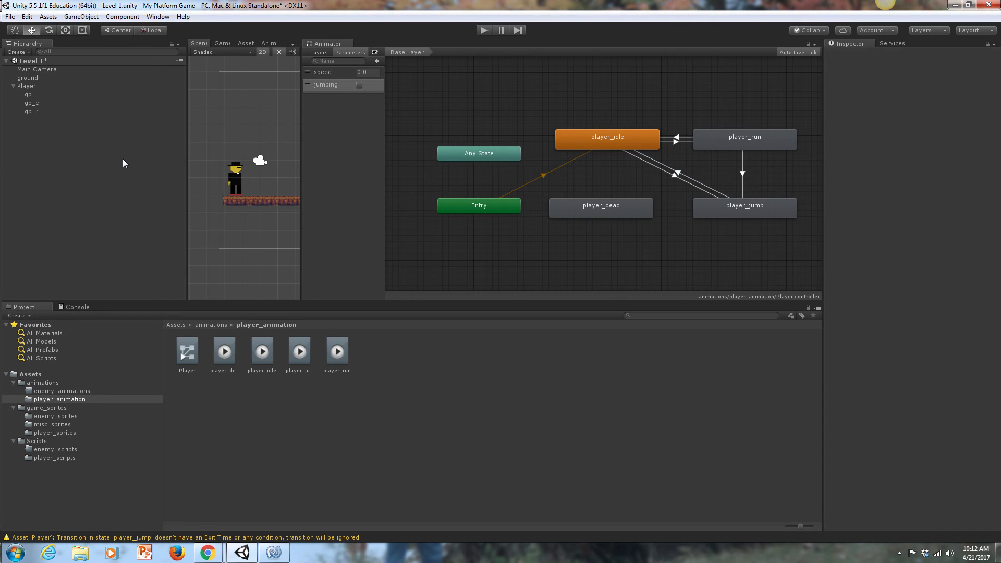
click(487, 30)
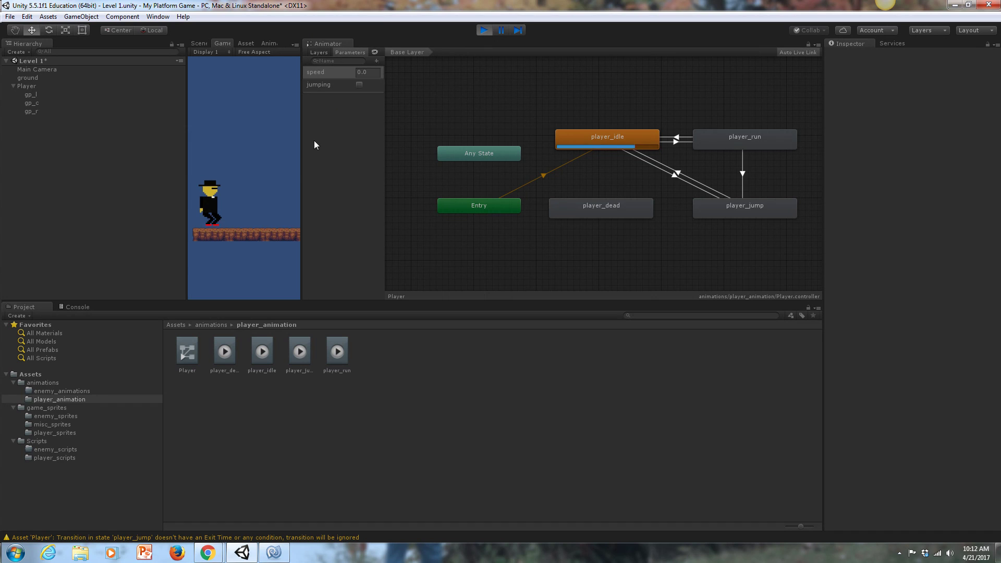
key(Right)
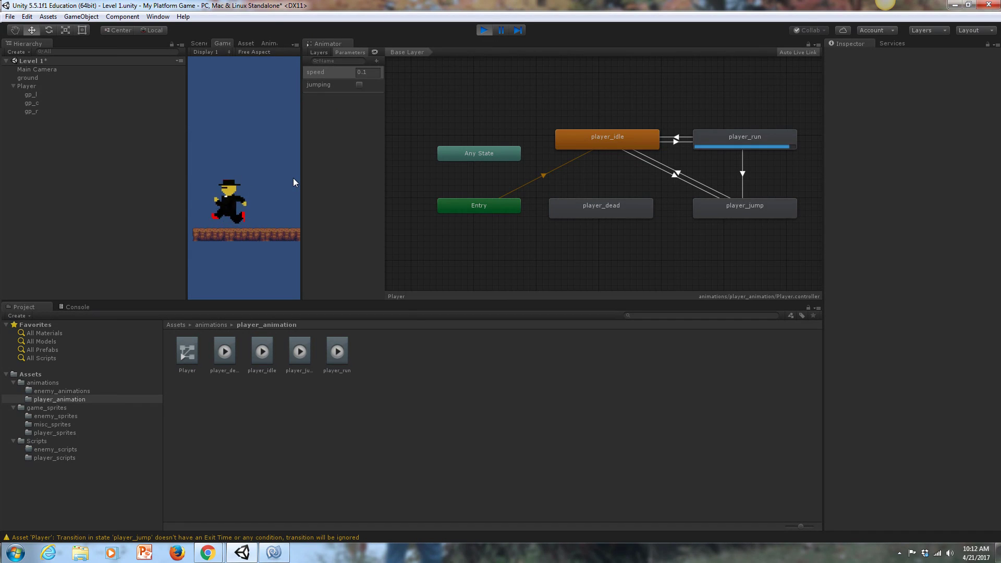
key(space)
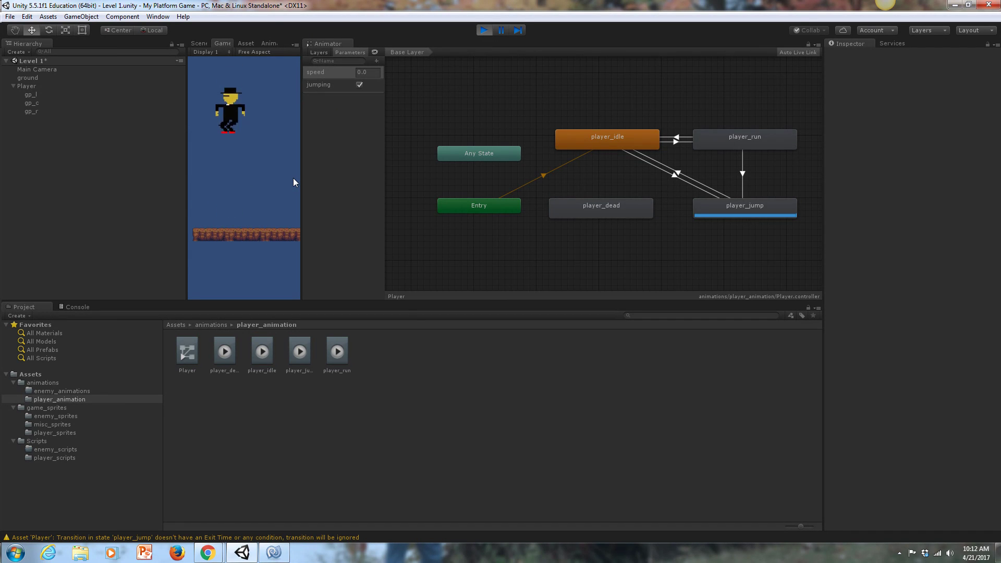
key(Right)
key(space)
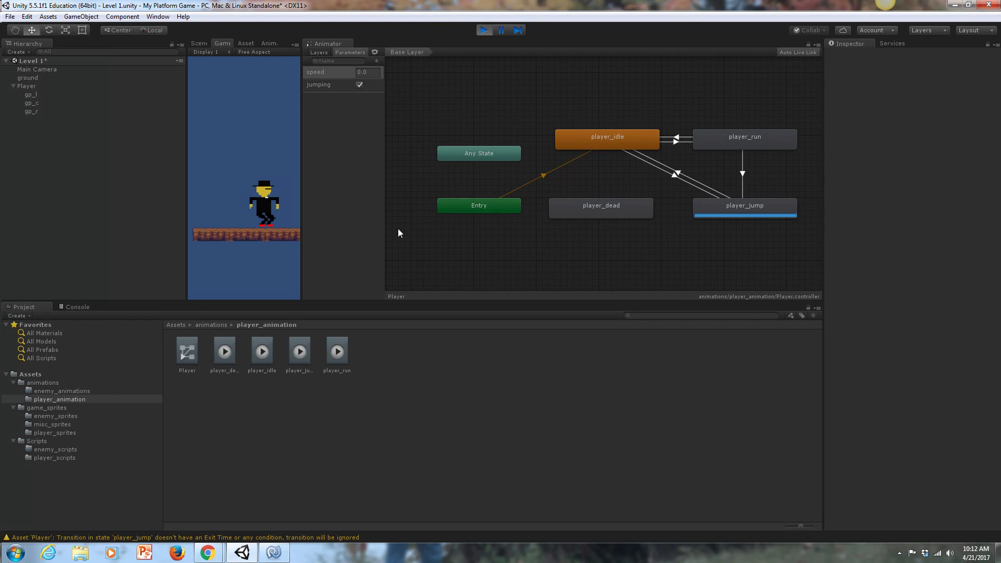
click(677, 174)
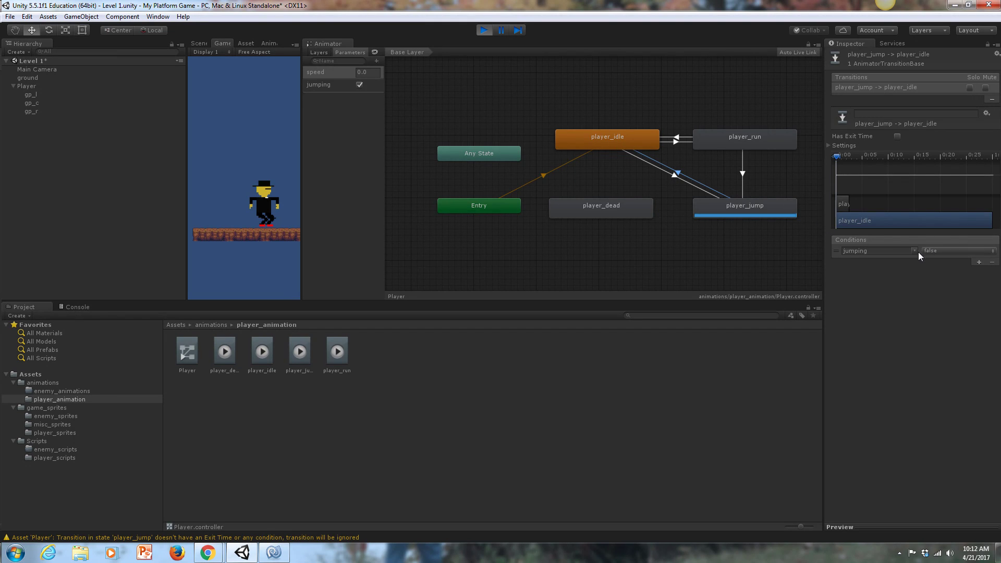
Stop play mode and scroll PlayerScript down to the OnCollisionEnter2D method
click(484, 31)
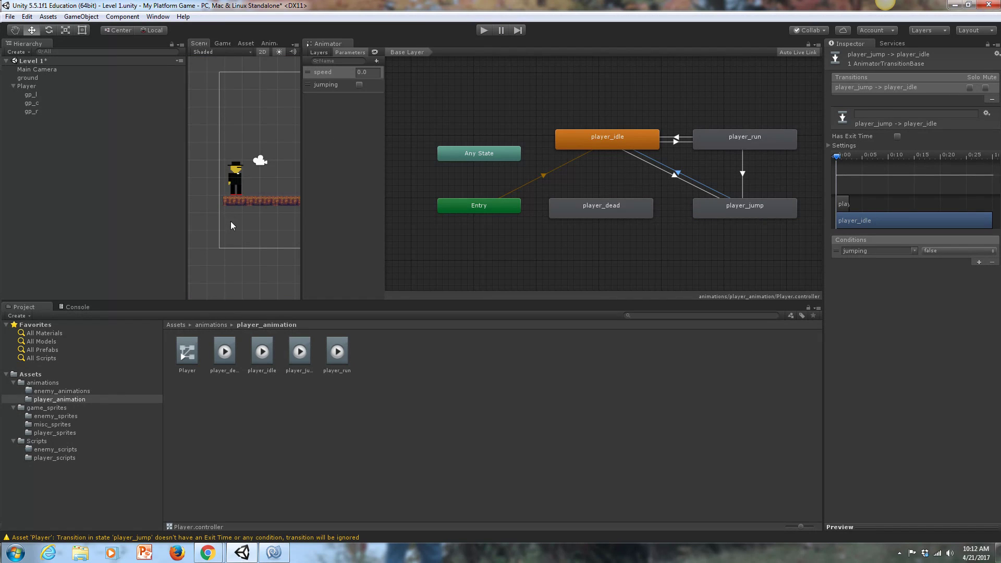
click(273, 551)
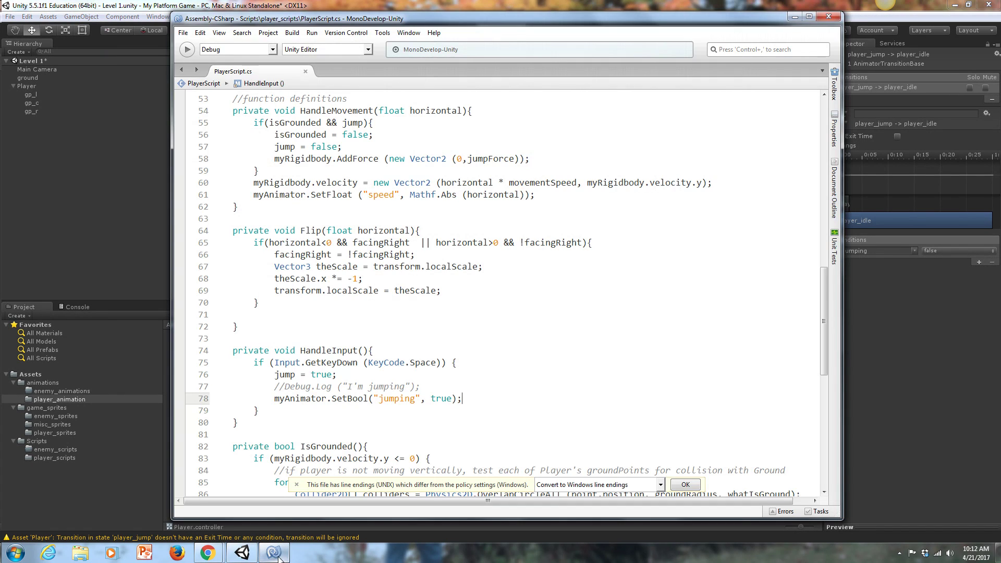
scroll(393, 377, down, 6)
scroll(393, 377, down, 4)
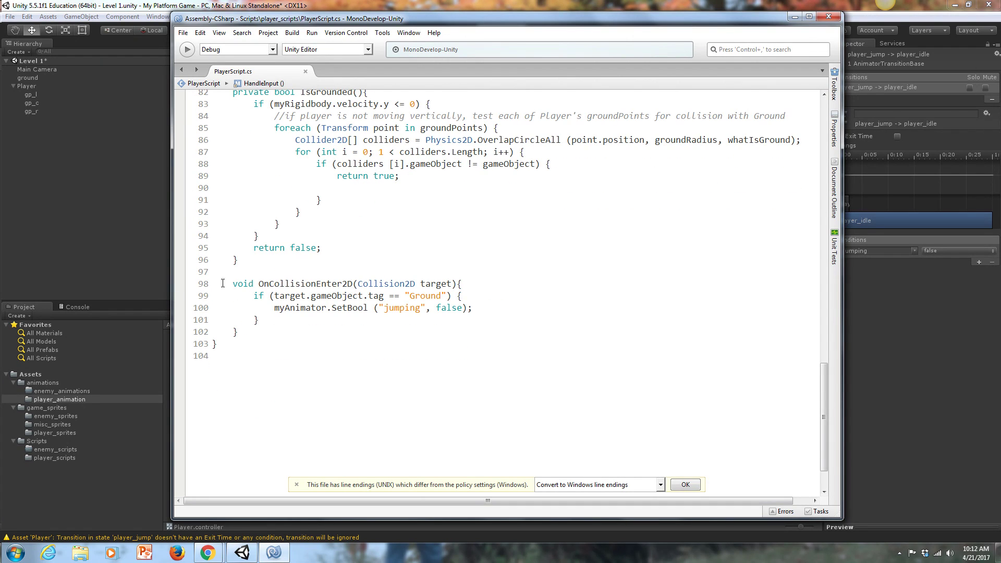
drag(230, 284, 278, 327)
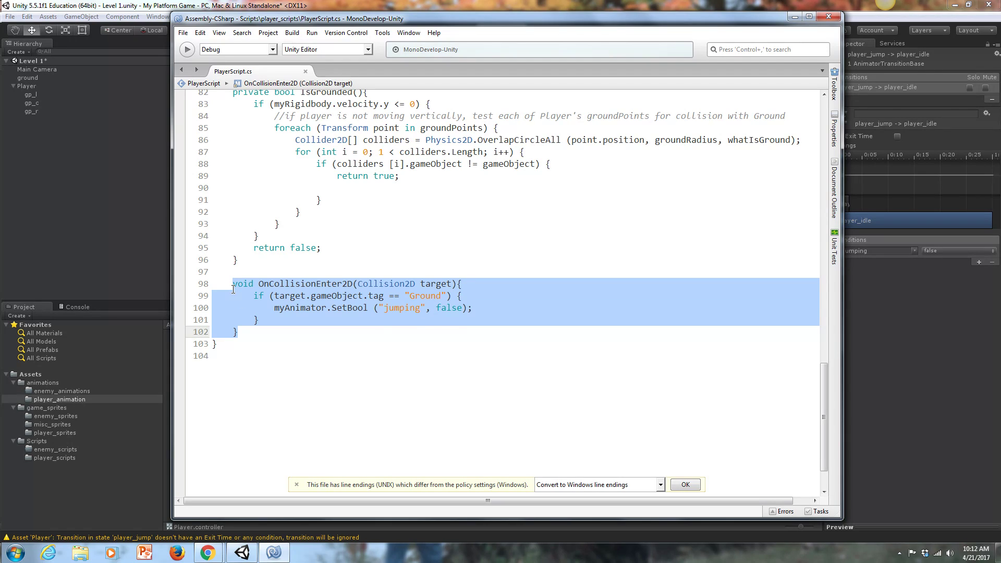
click(286, 290)
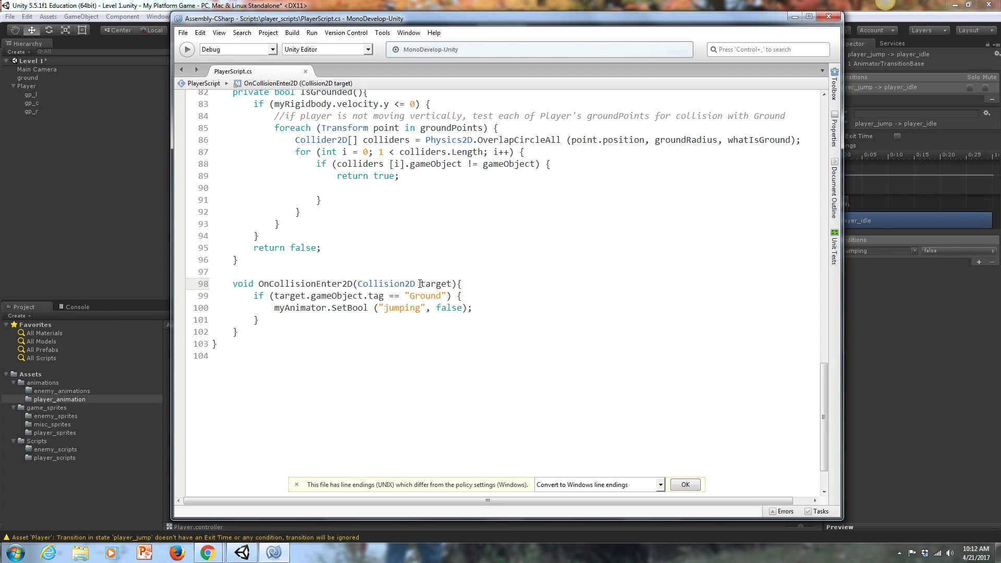
Highlight the Ground tag check on line 99 and the SetBool jumping-false call on line 100
drag(421, 283, 452, 283)
drag(274, 296, 410, 296)
click(440, 296)
click(275, 308)
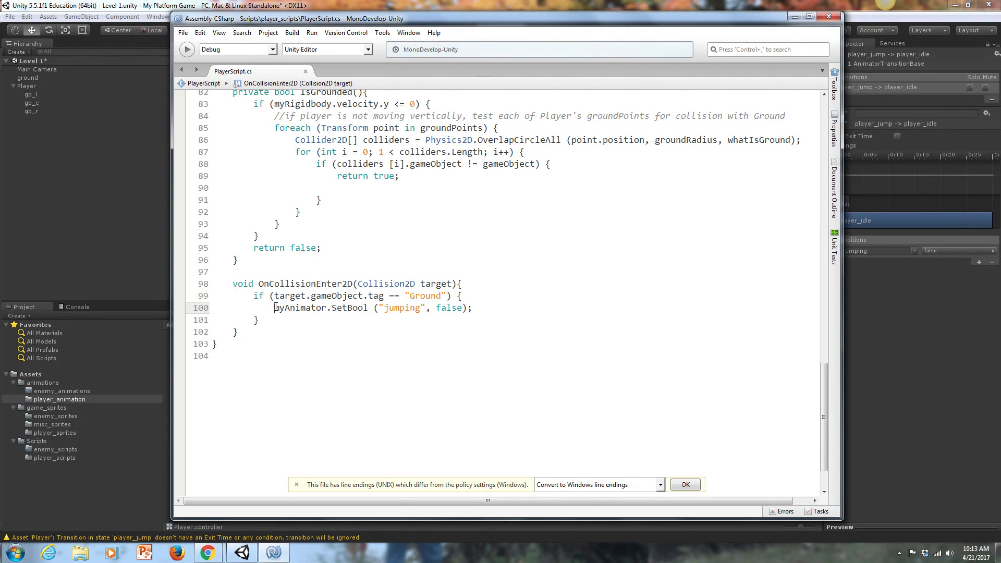
click(358, 308)
drag(271, 296, 451, 295)
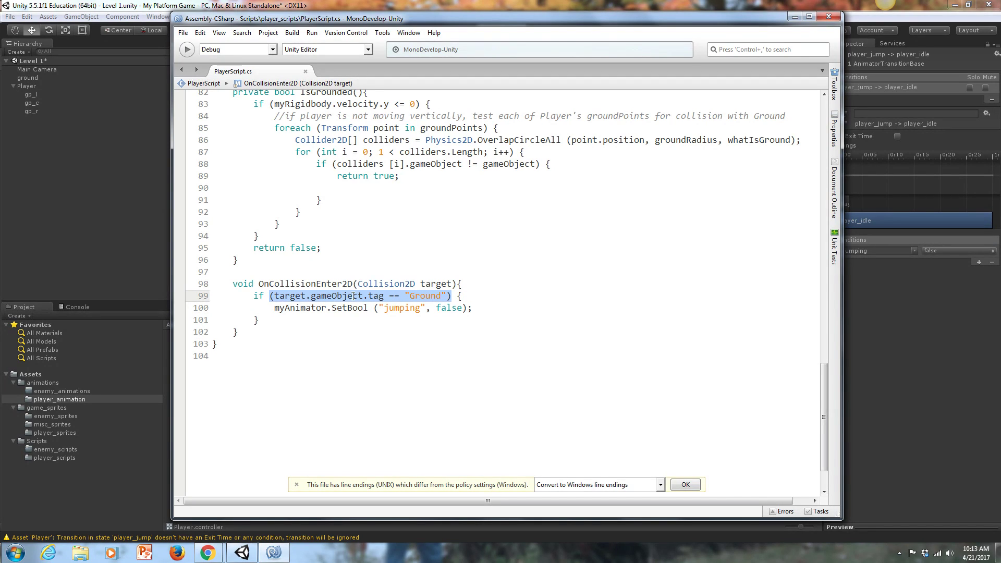
click(268, 309)
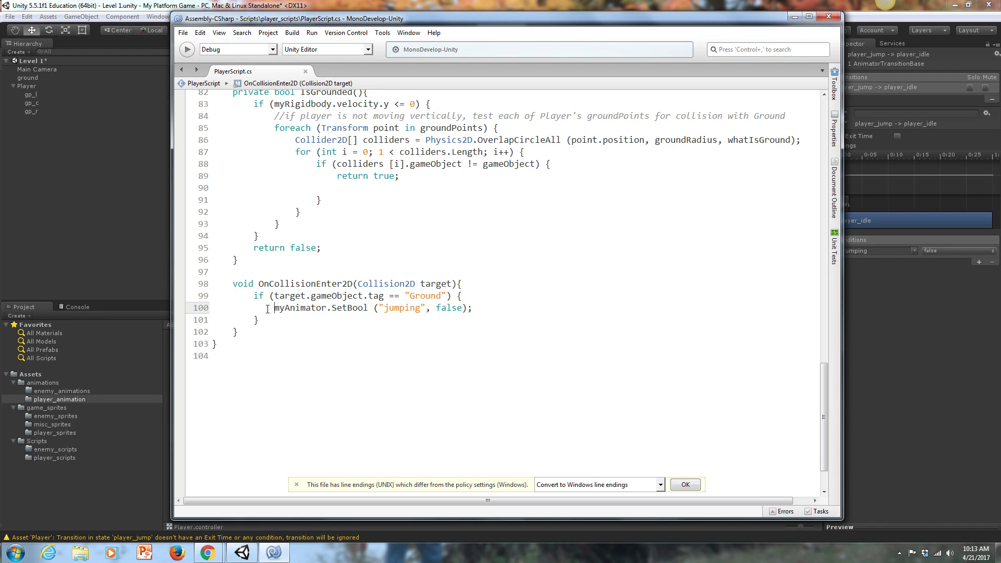
drag(268, 309, 518, 309)
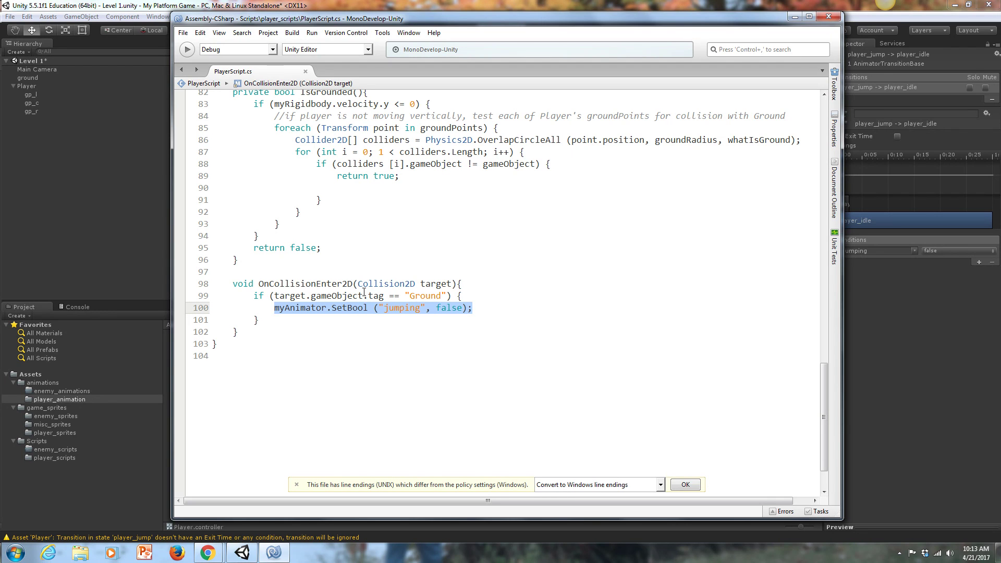
drag(272, 296, 447, 293)
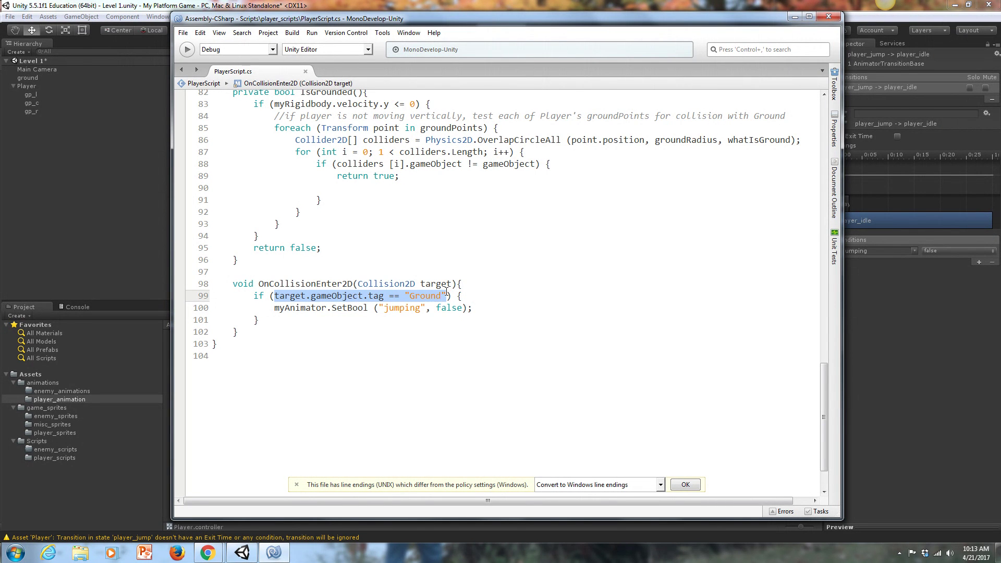
click(409, 296)
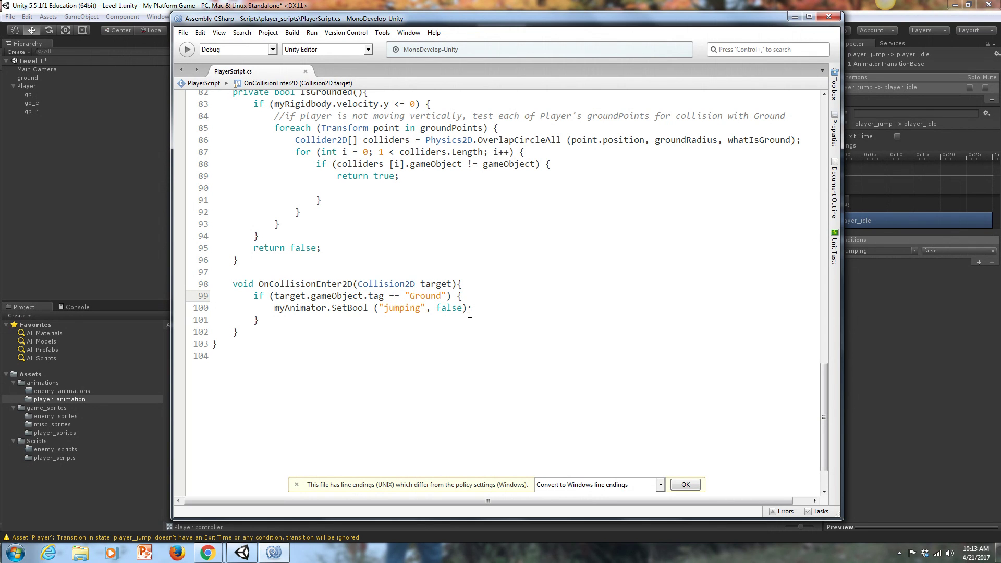
Create a new tag named 'Ground' in the Tag Manager
click(137, 221)
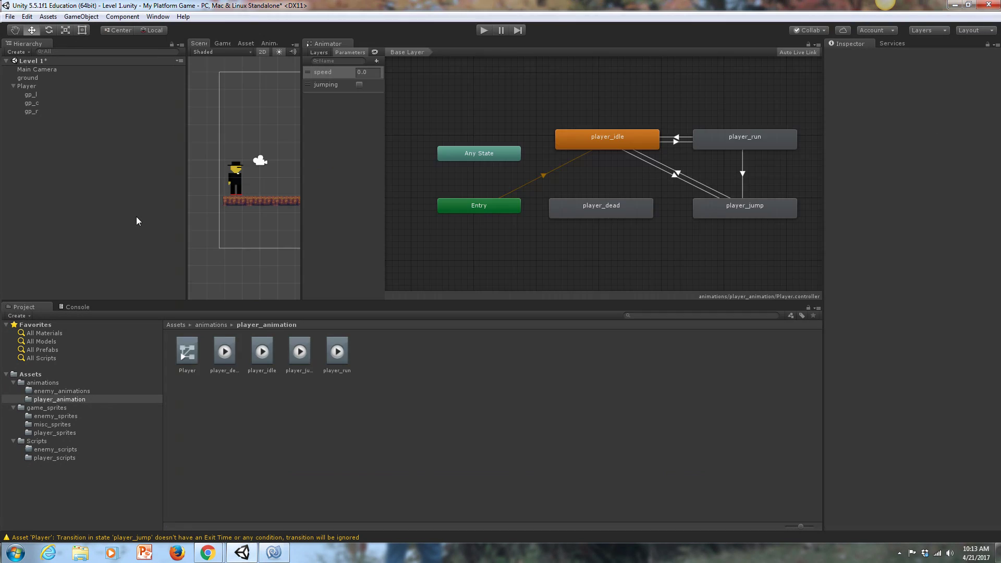
click(256, 206)
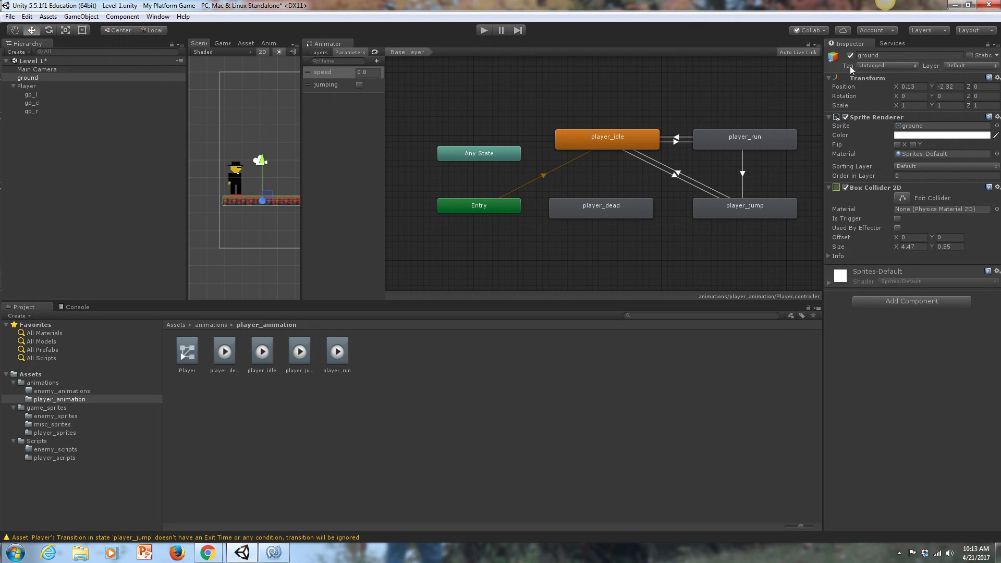
click(897, 65)
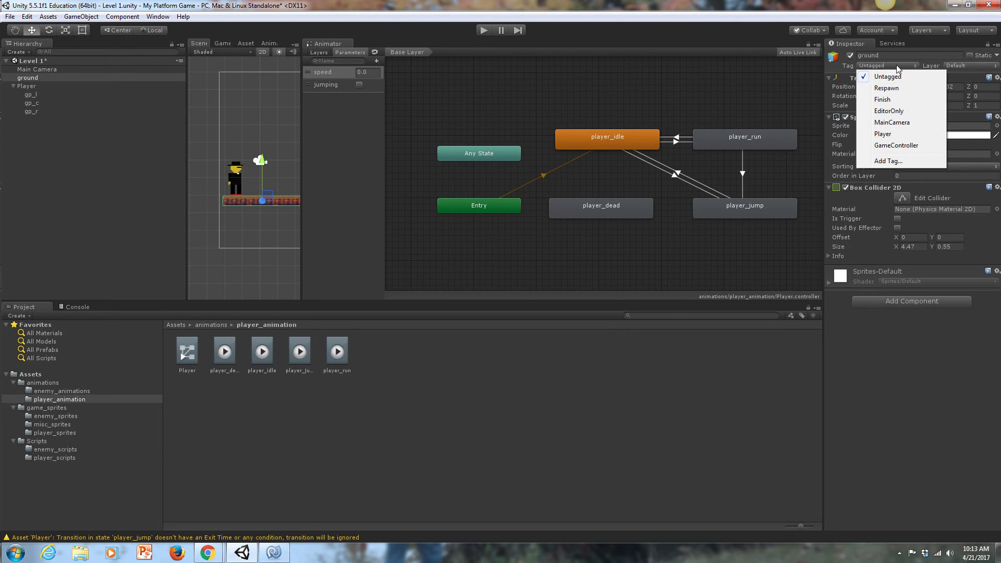
click(882, 162)
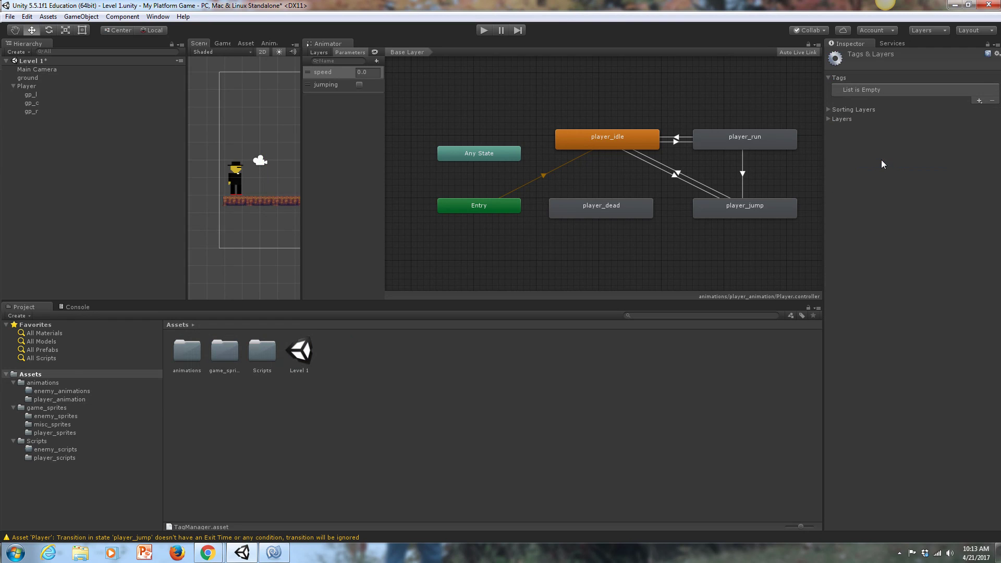
click(979, 102)
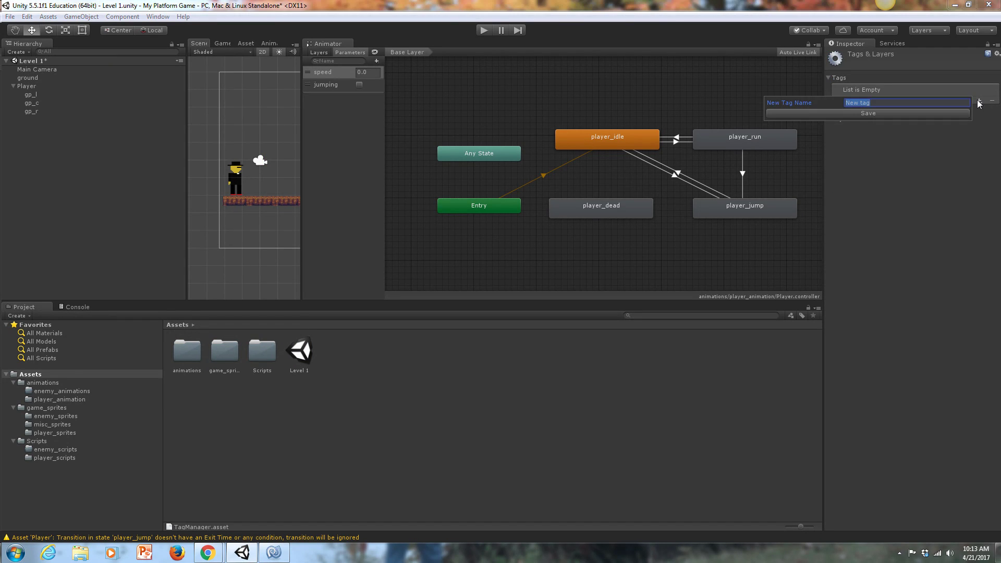
text(Ground)
click(857, 113)
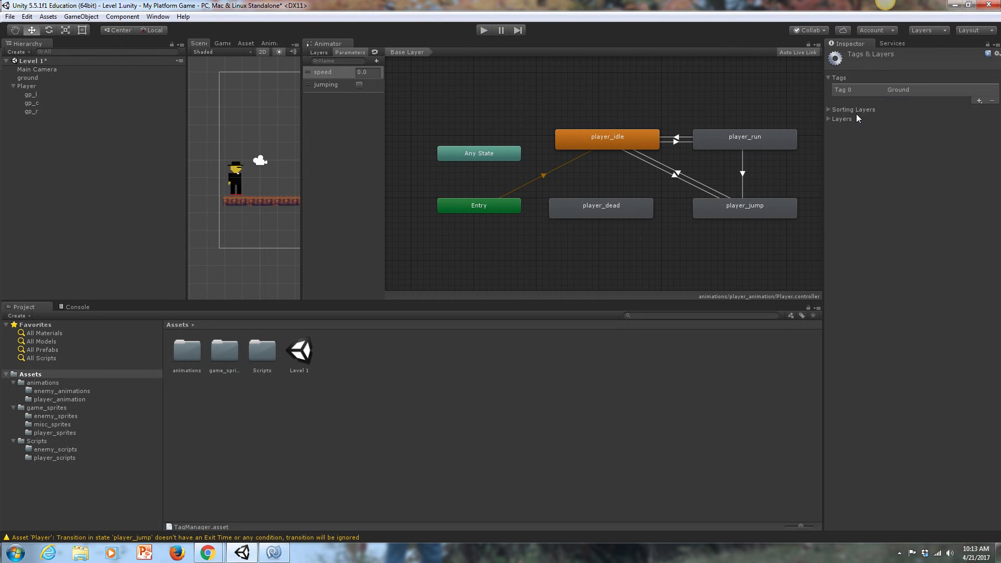
Assign the Ground tag to the ground object
click(275, 202)
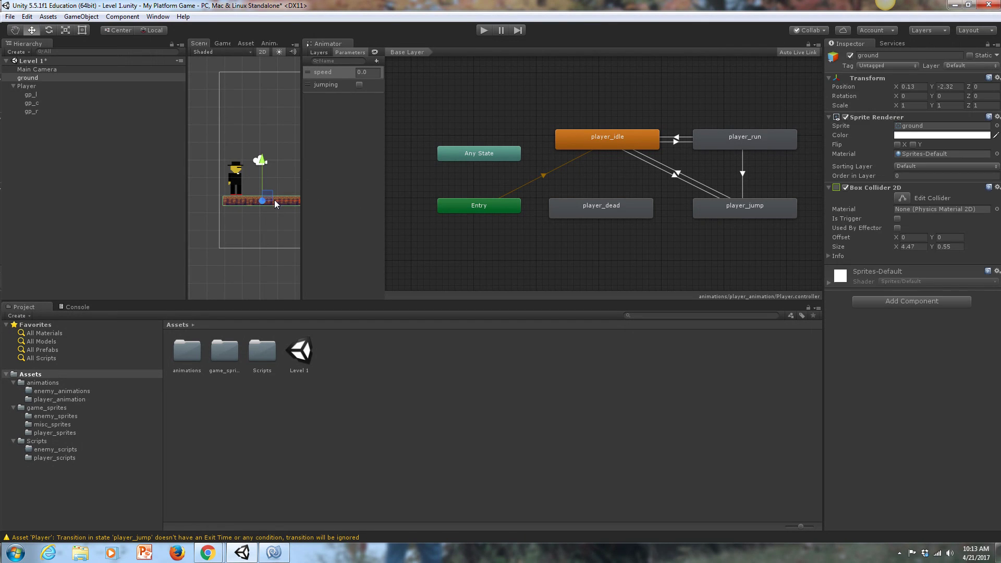
click(888, 65)
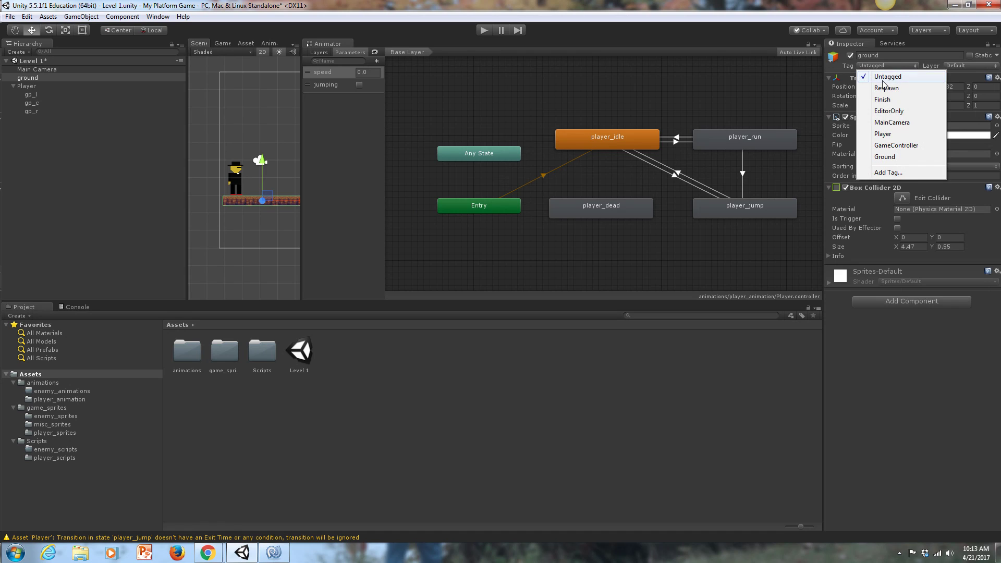
click(884, 157)
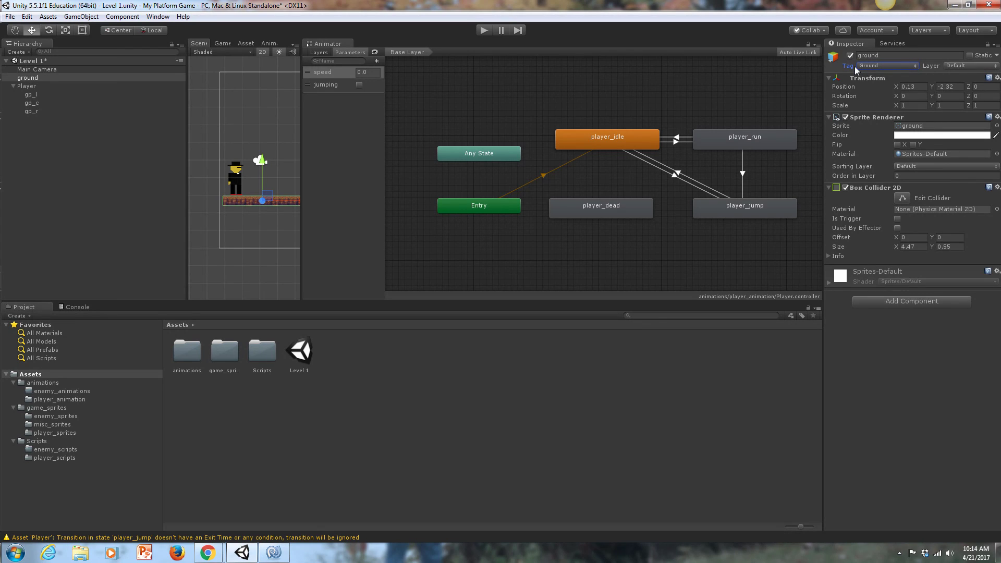
Review the Ground tag comparison and jumping reset lines in PlayerScript
click(284, 553)
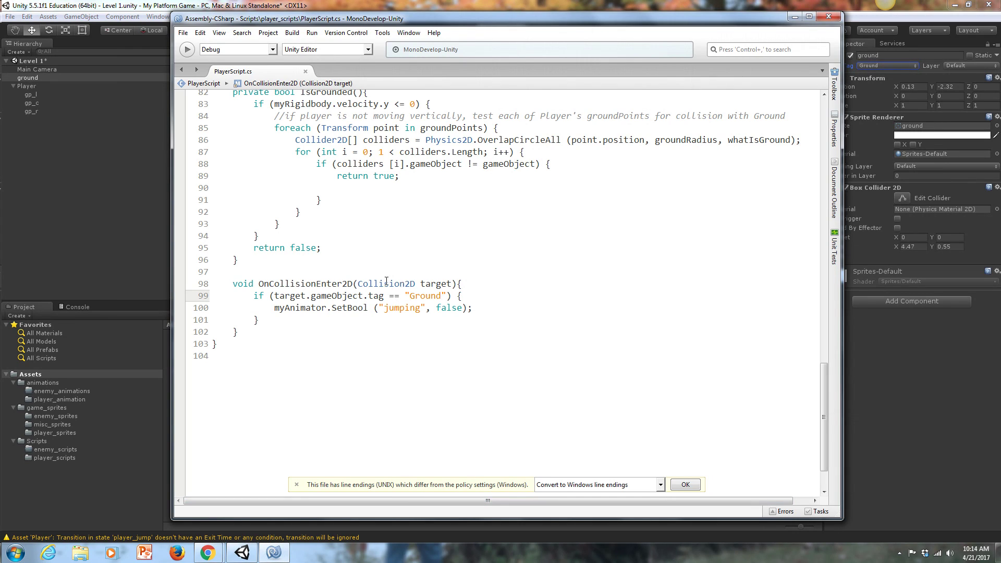
drag(275, 296, 441, 297)
drag(255, 308, 488, 309)
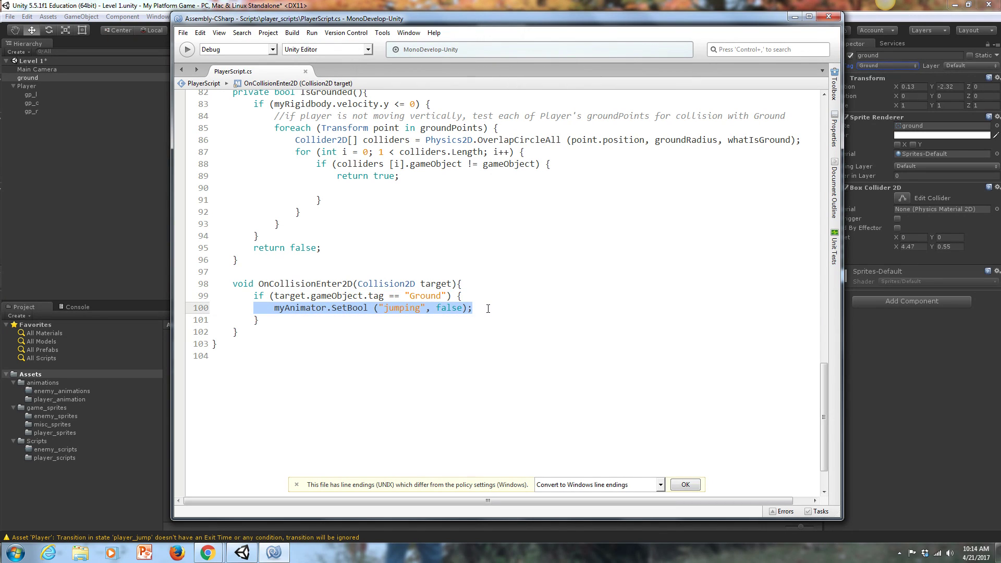
Play-test running left and right and jumping, confirming player_jump returns to player_idle on landing
click(155, 247)
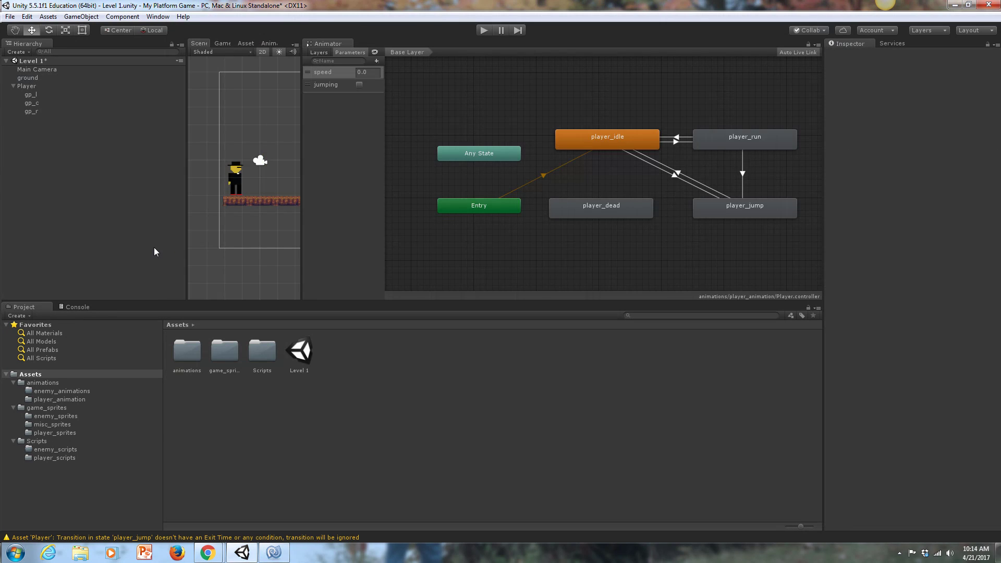
click(482, 31)
key(Right)
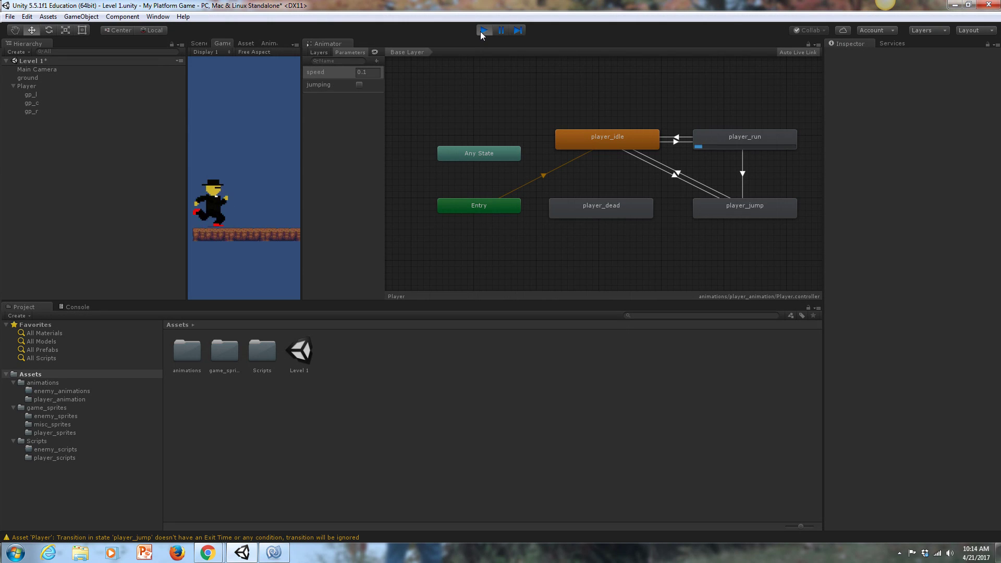
key(space)
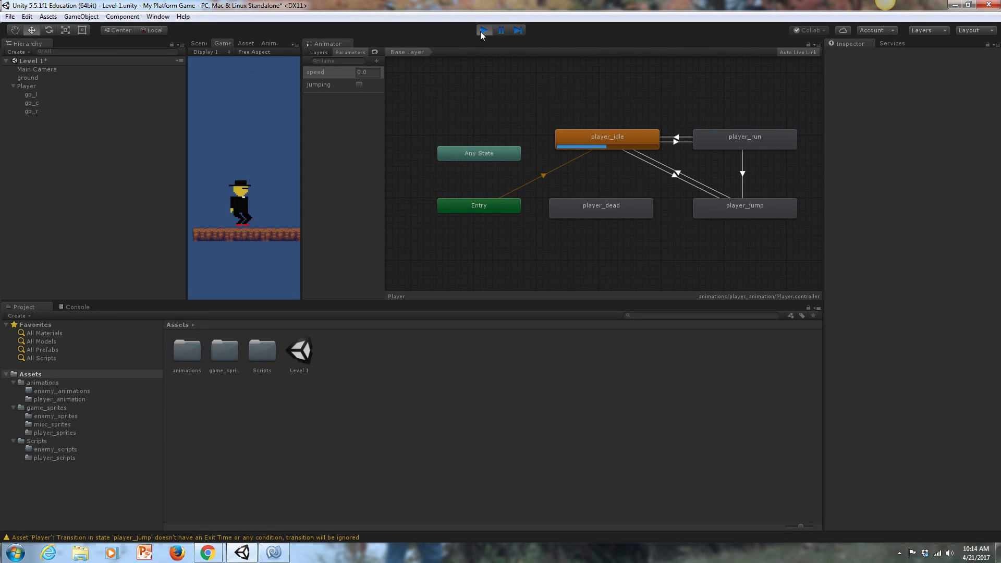
key(Right)
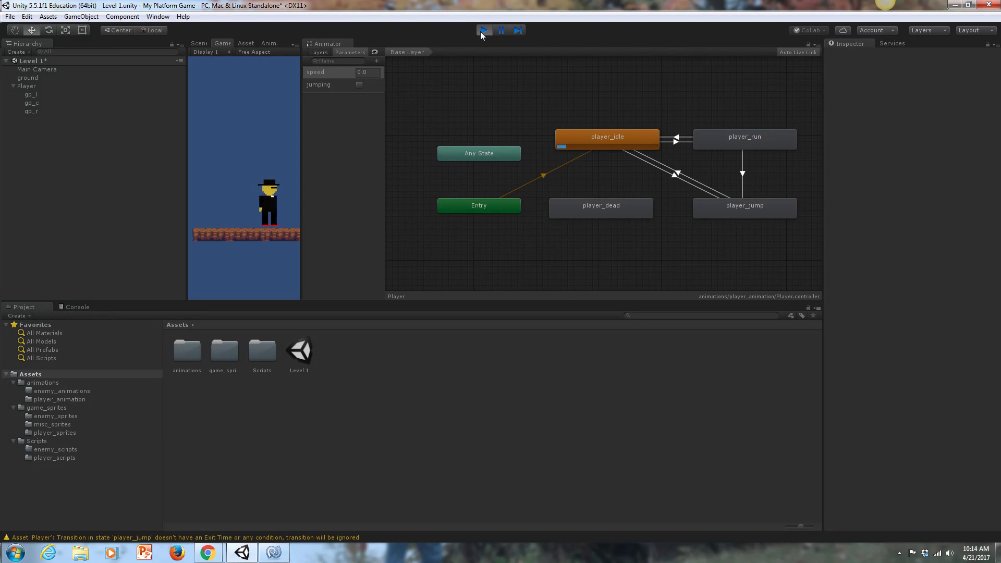
key(Left)
key(space)
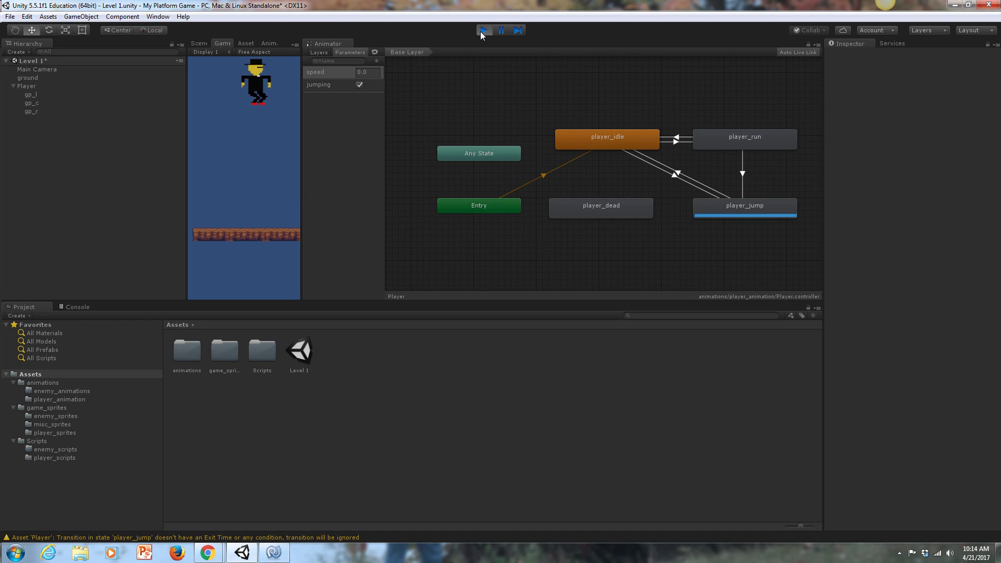